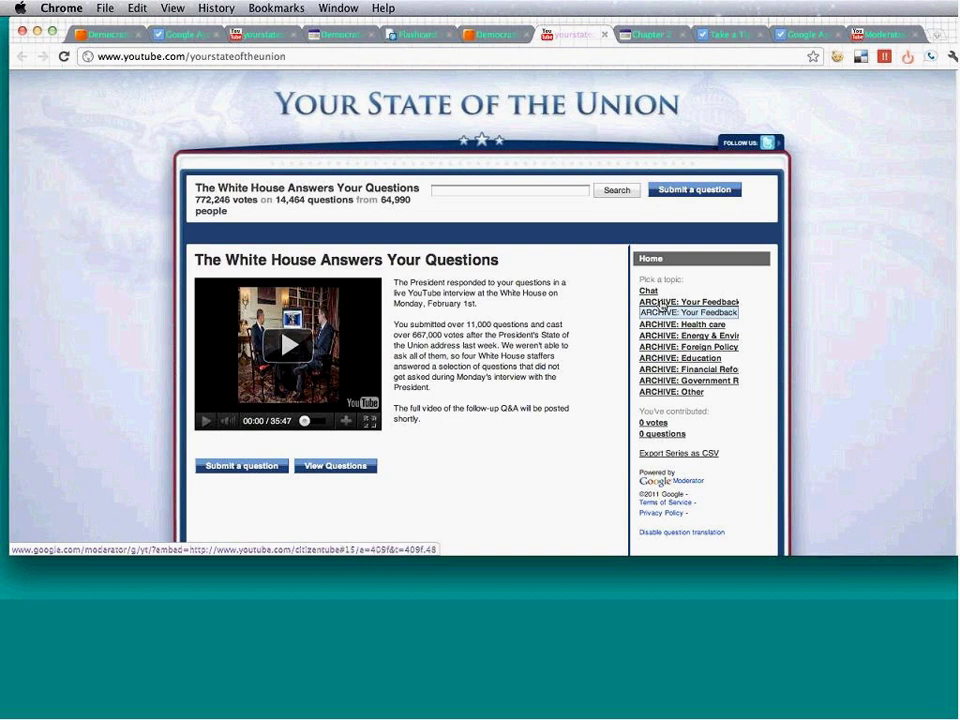
Step: Open the "Your Feedback" archive on the Your State of the Union page and review its submitted questions
{"action": "left_click", "coordinate": [661, 305]}
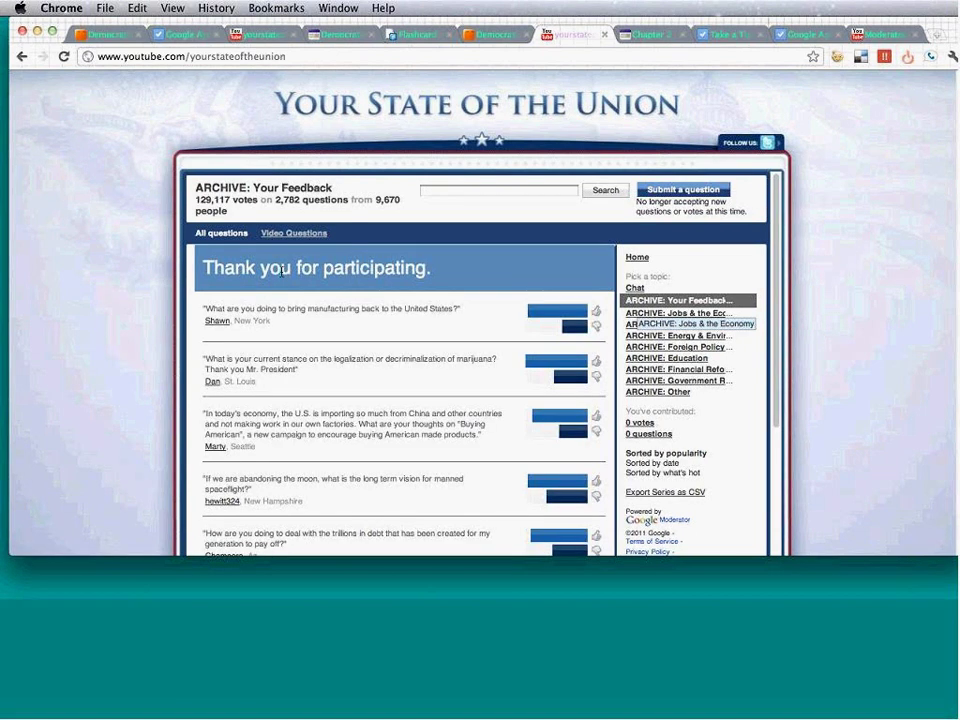
{"action": "scroll", "coordinate": [282, 270], "scroll_direction": "down", "scroll_amount": 1}
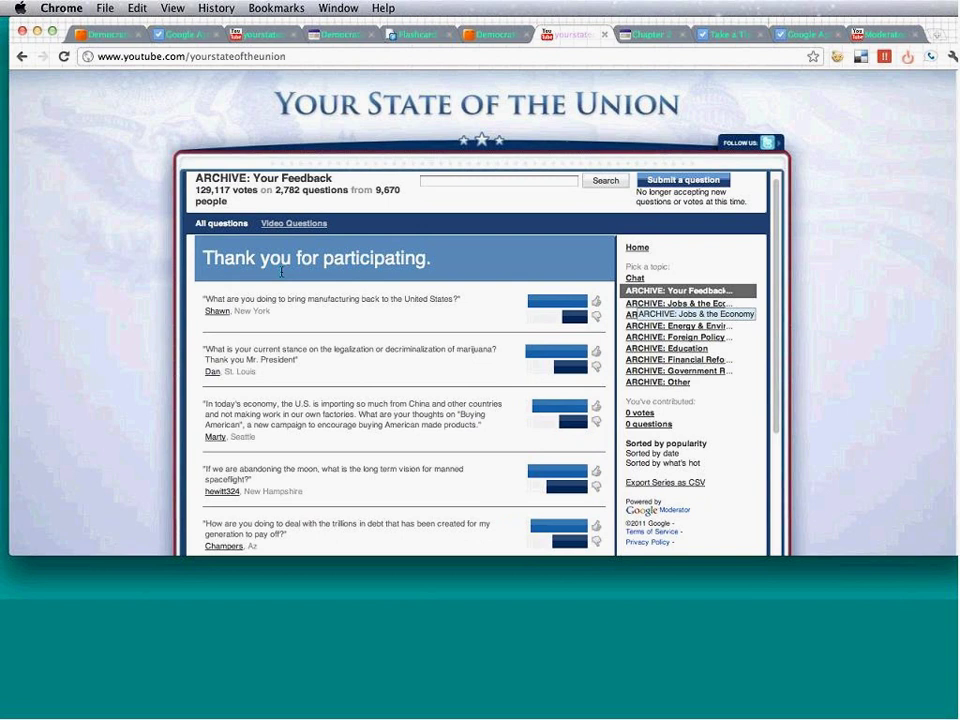
{"action": "scroll", "coordinate": [282, 271], "scroll_direction": "down", "scroll_amount": 1}
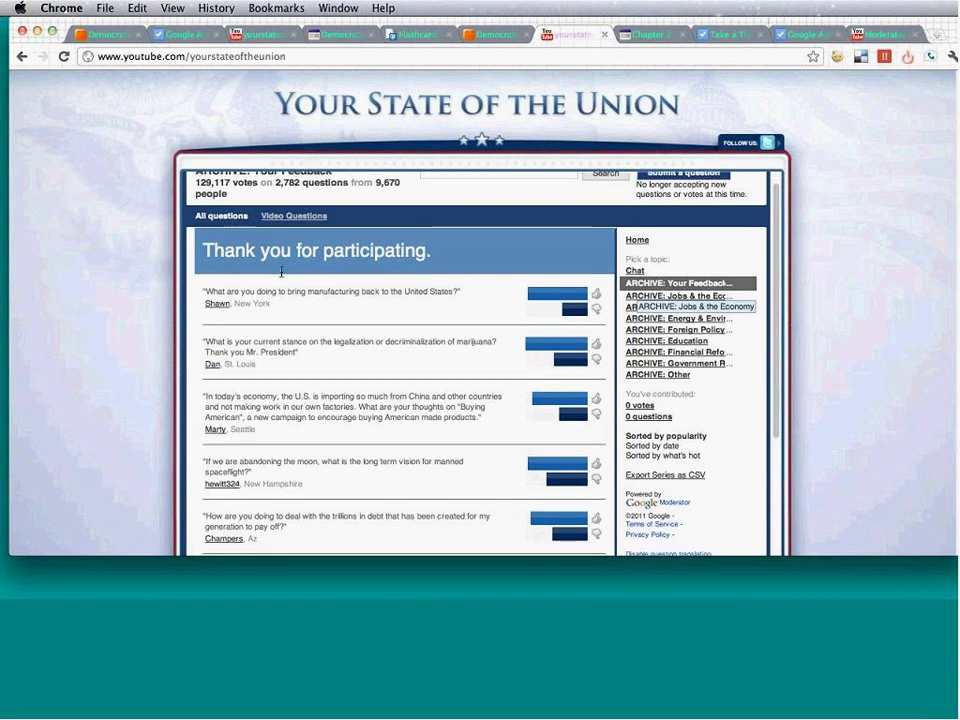
{"action": "scroll", "coordinate": [282, 271], "scroll_direction": "down", "scroll_amount": 1}
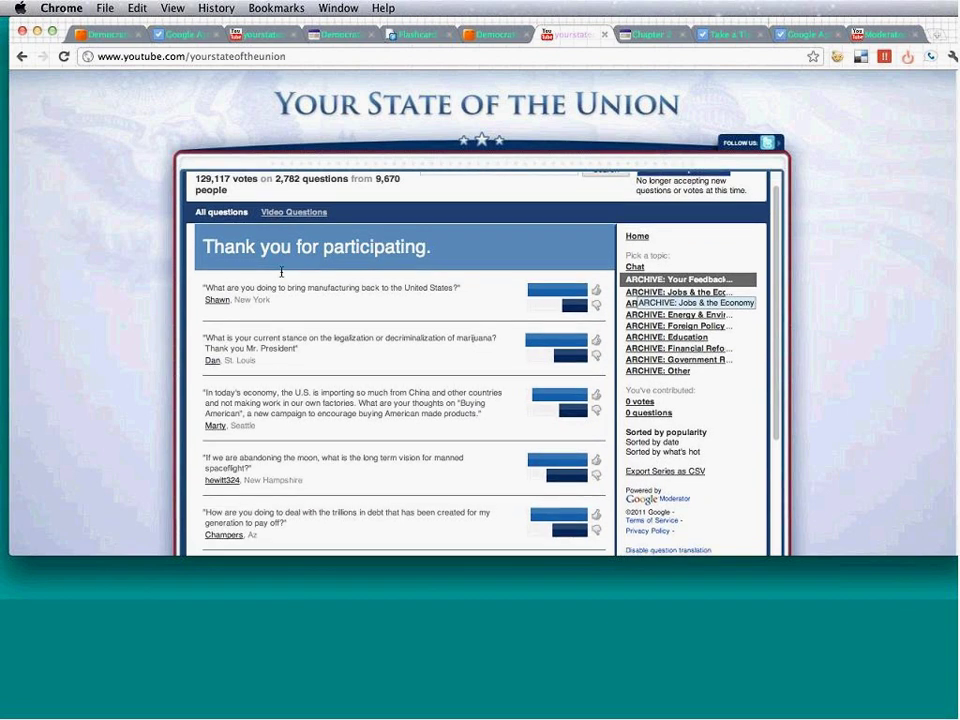
{"action": "scroll", "coordinate": [282, 270], "scroll_direction": "down", "scroll_amount": 1}
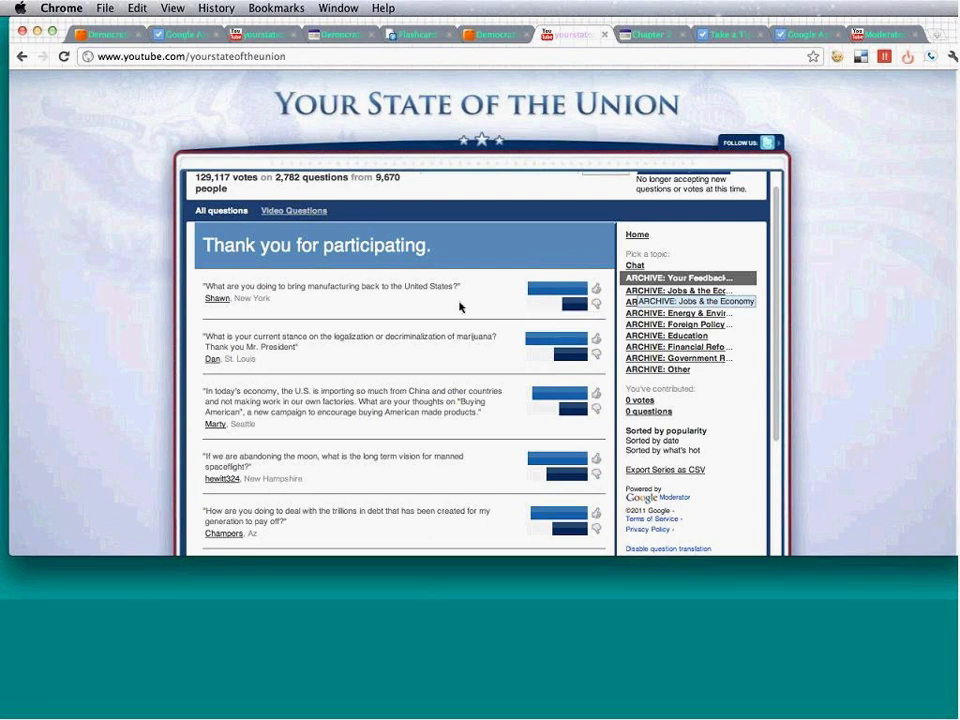
{"action": "scroll", "coordinate": [460, 307], "scroll_direction": "down", "scroll_amount": 1}
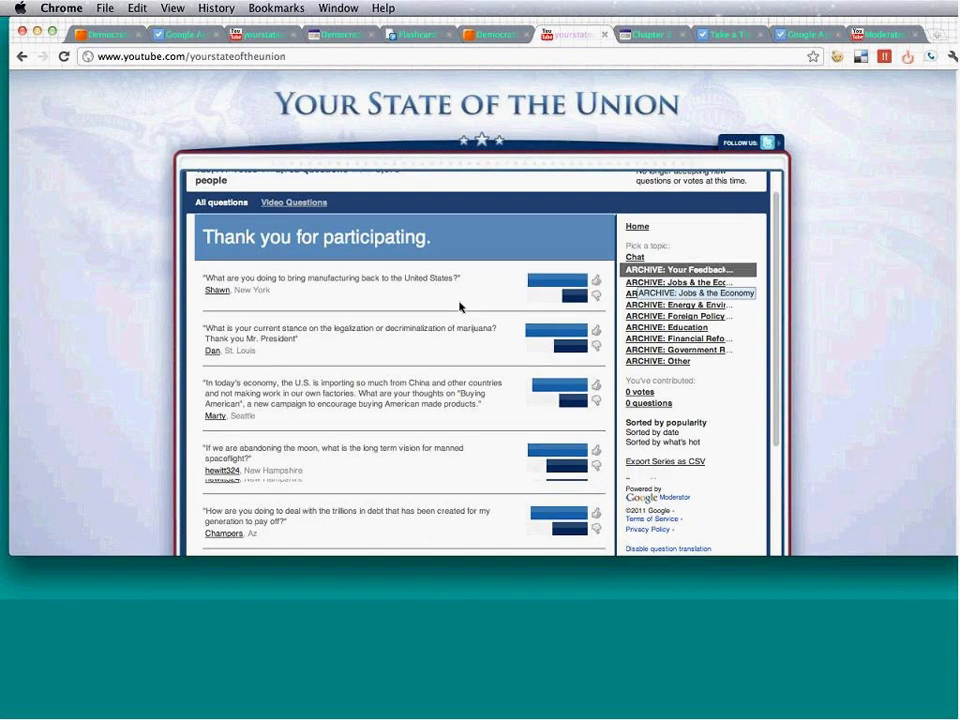
{"action": "scroll", "coordinate": [494, 320], "scroll_direction": "down", "scroll_amount": 1}
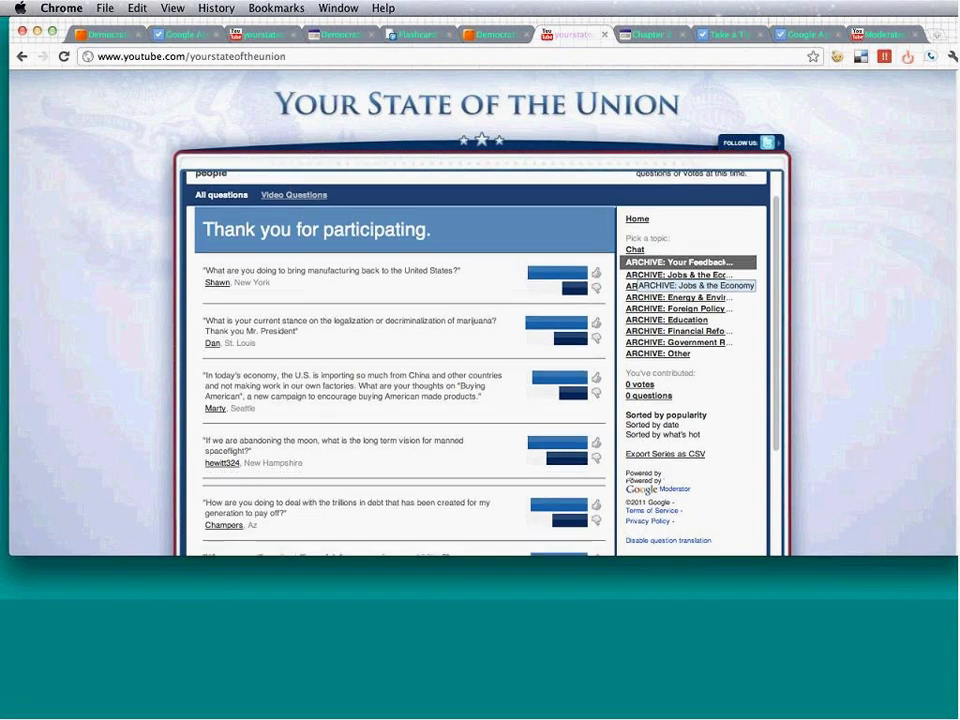
Step: Open the "Jobs & the Economy" archive and read through its first page of questions down to the end
{"action": "left_click", "coordinate": [634, 276]}
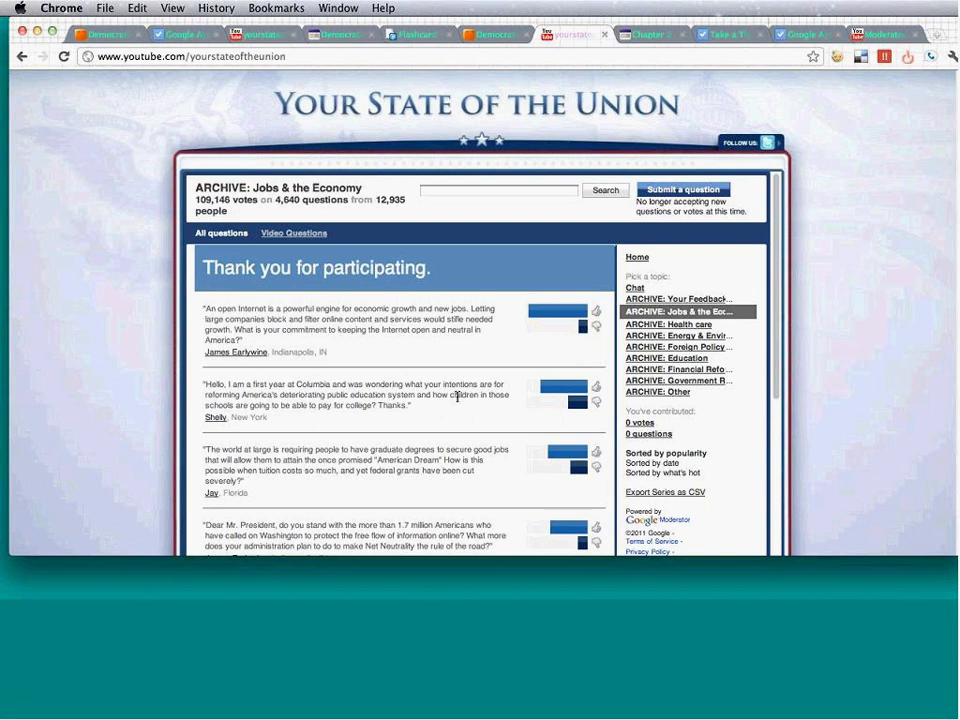
{"action": "scroll", "coordinate": [457, 397], "scroll_direction": "down", "scroll_amount": 1}
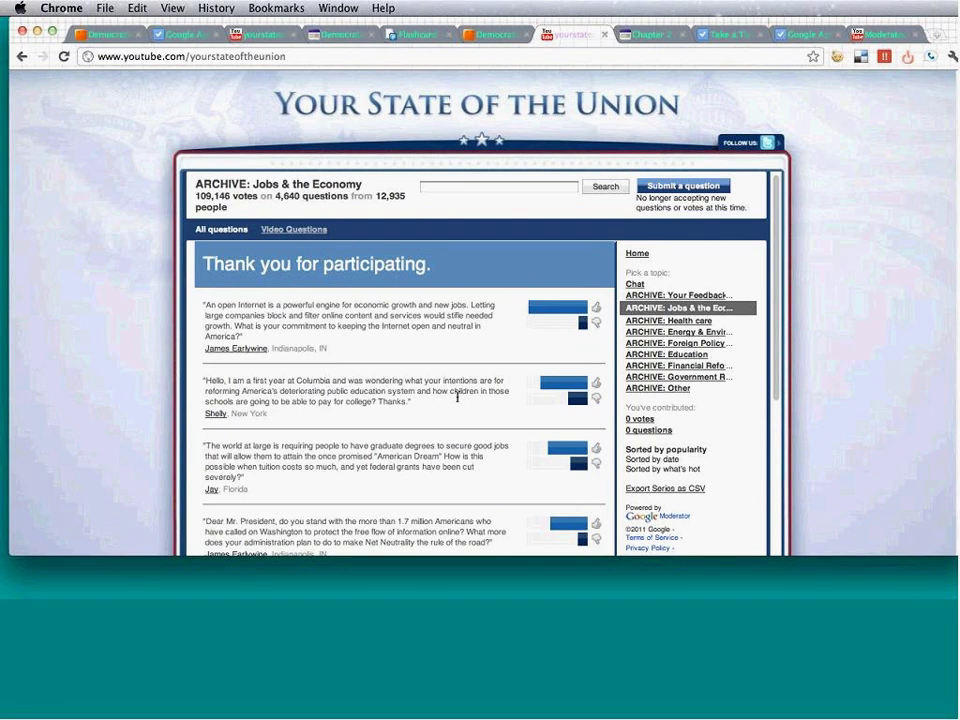
{"action": "scroll", "coordinate": [457, 397], "scroll_direction": "down", "scroll_amount": 3}
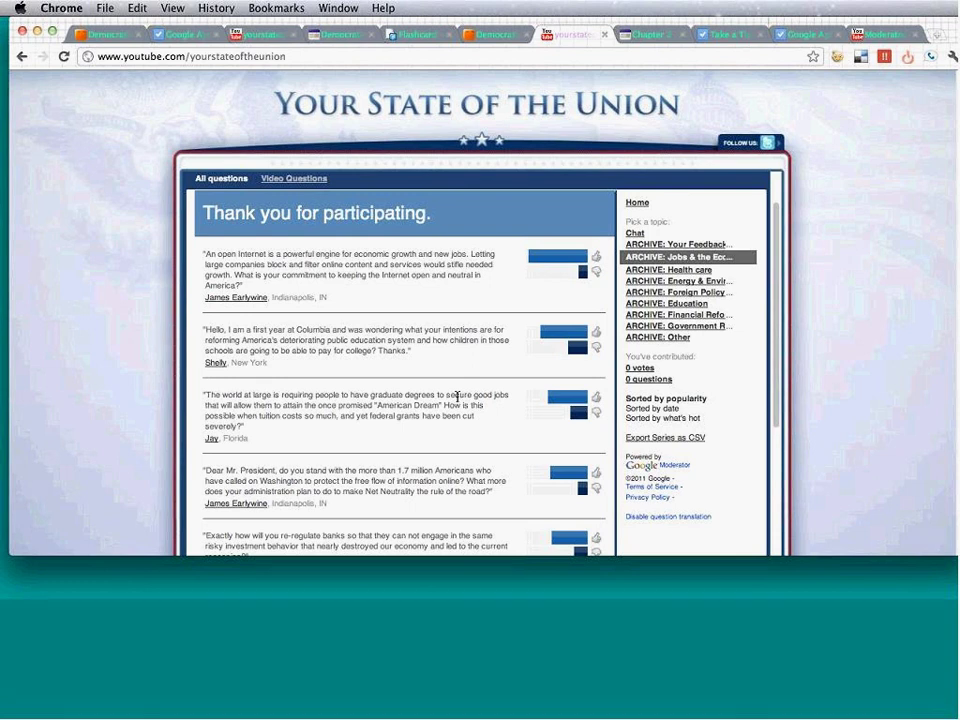
{"action": "scroll", "coordinate": [457, 397], "scroll_direction": "down", "scroll_amount": 2}
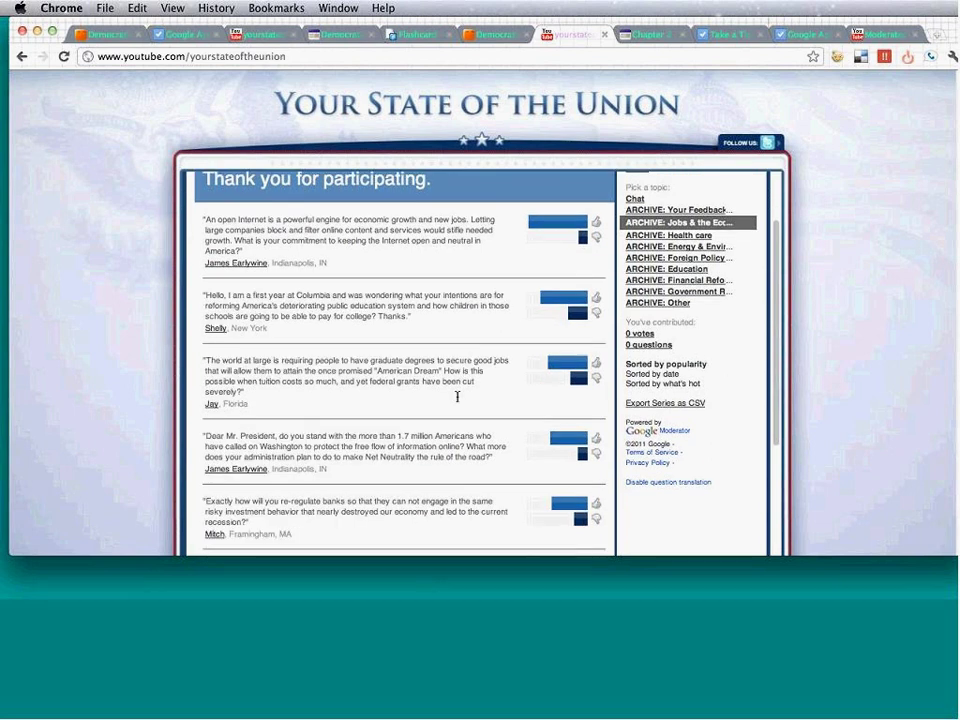
{"action": "scroll", "coordinate": [457, 397], "scroll_direction": "down", "scroll_amount": 3}
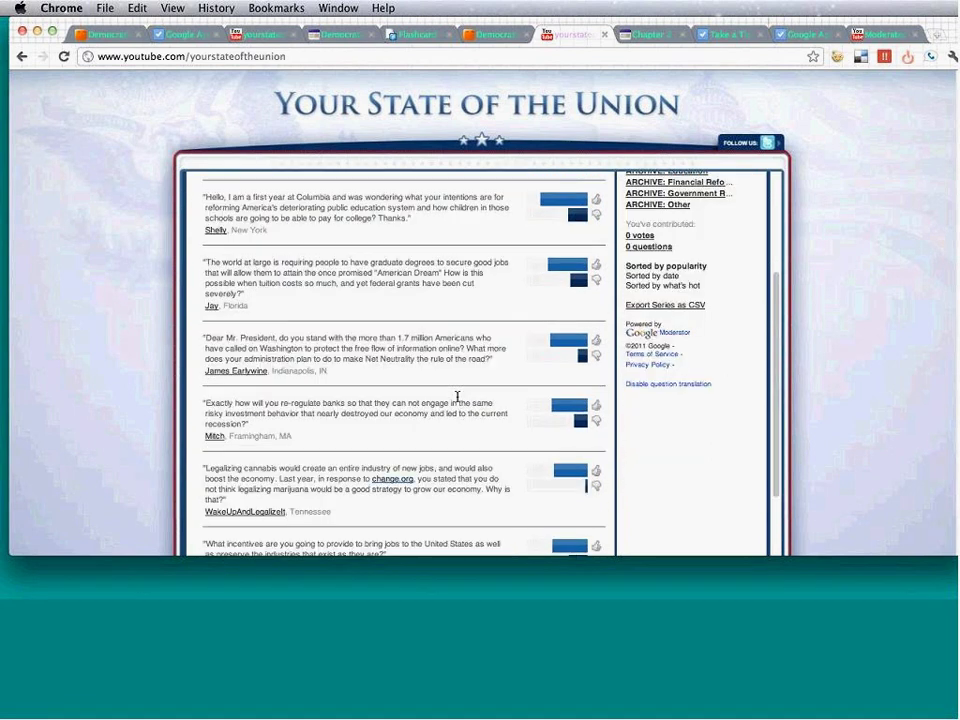
{"action": "scroll", "coordinate": [457, 397], "scroll_direction": "down", "scroll_amount": 1}
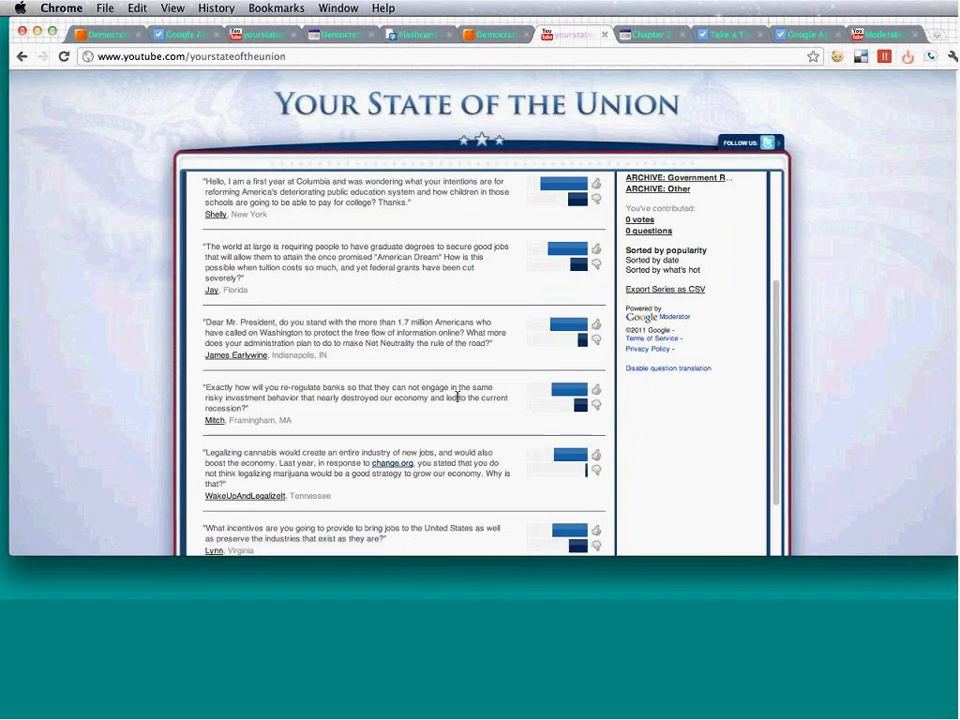
{"action": "scroll", "coordinate": [457, 397], "scroll_direction": "down", "scroll_amount": 3}
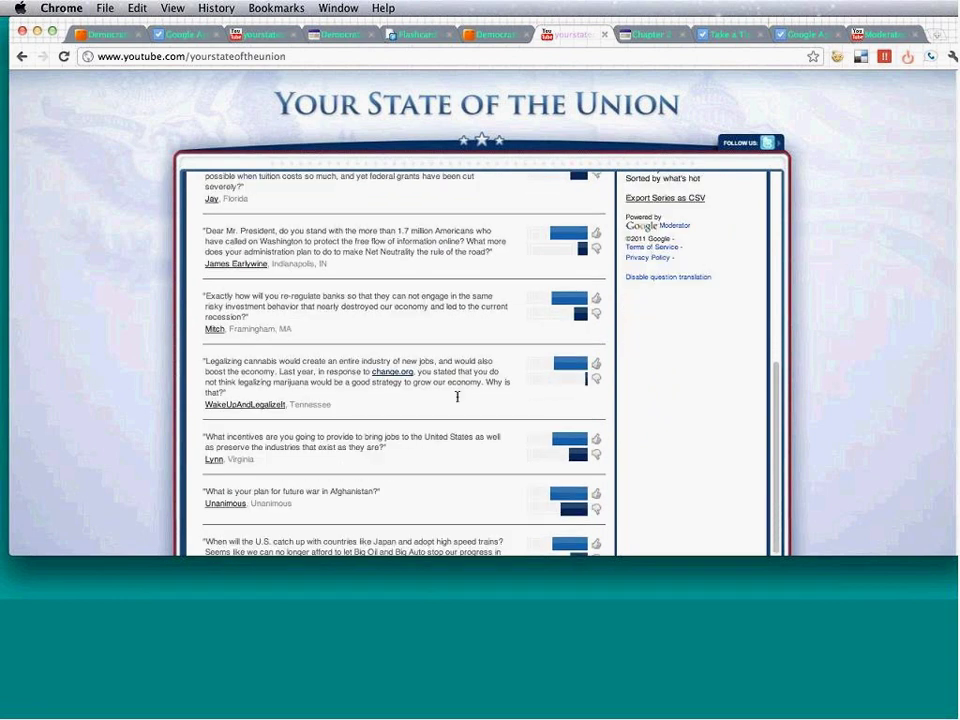
{"action": "scroll", "coordinate": [457, 397], "scroll_direction": "down", "scroll_amount": 2}
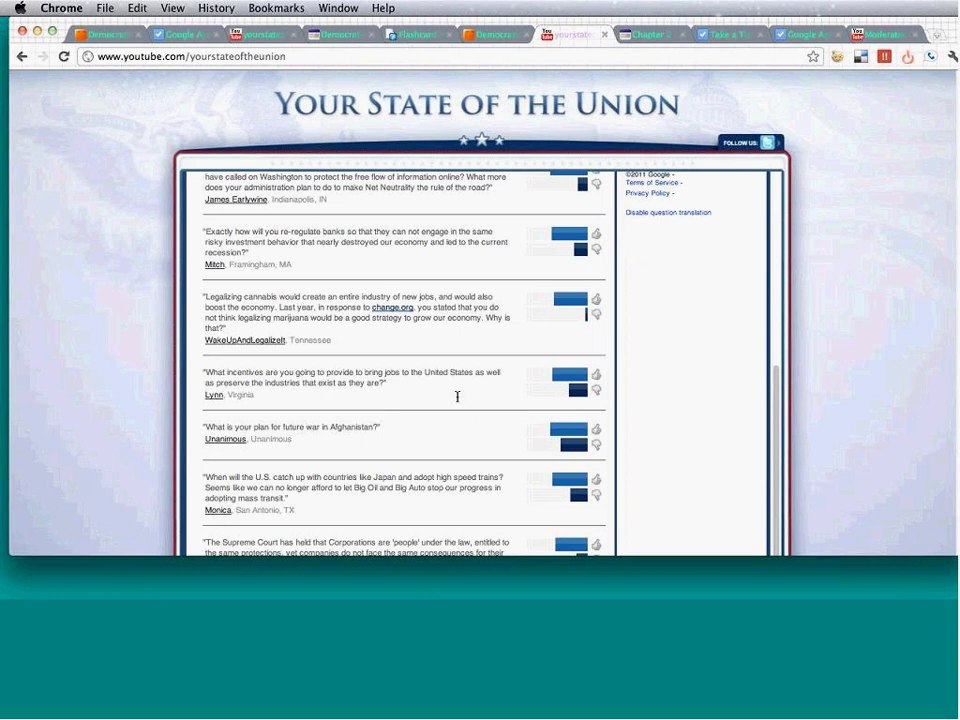
{"action": "scroll", "coordinate": [457, 397], "scroll_direction": "down", "scroll_amount": 1}
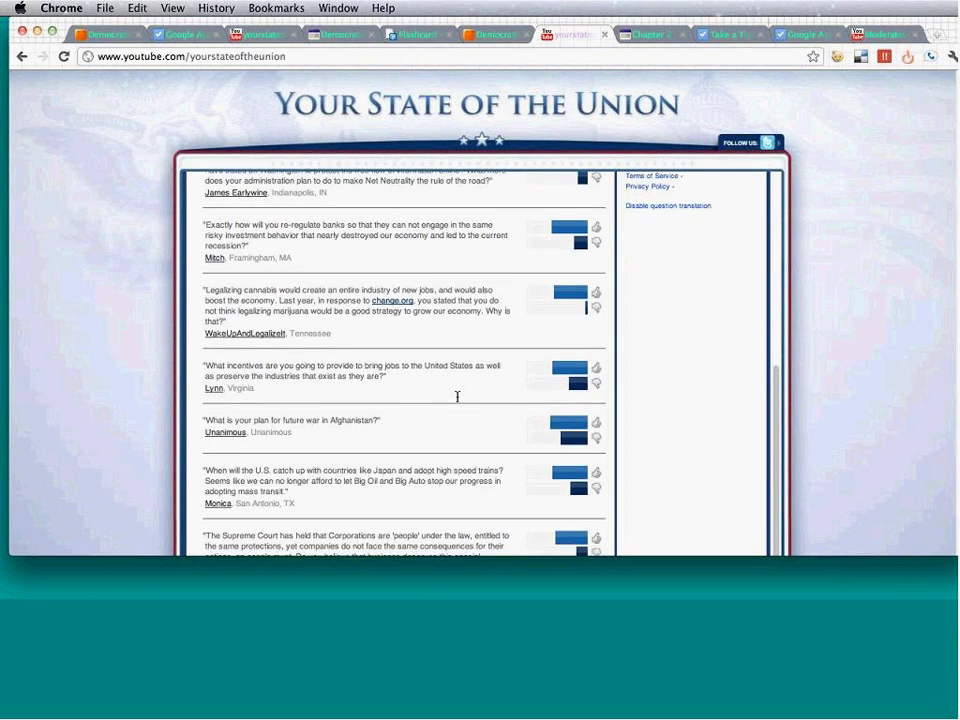
{"action": "scroll", "coordinate": [457, 397], "scroll_direction": "down", "scroll_amount": 5}
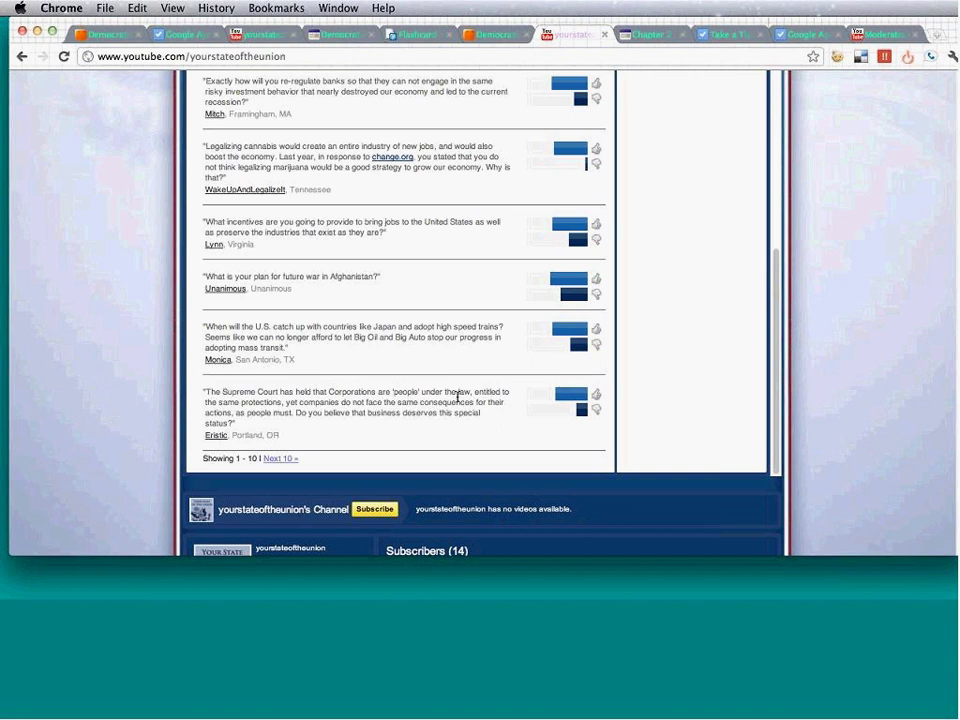
{"action": "scroll", "coordinate": [457, 397], "scroll_direction": "down", "scroll_amount": 2}
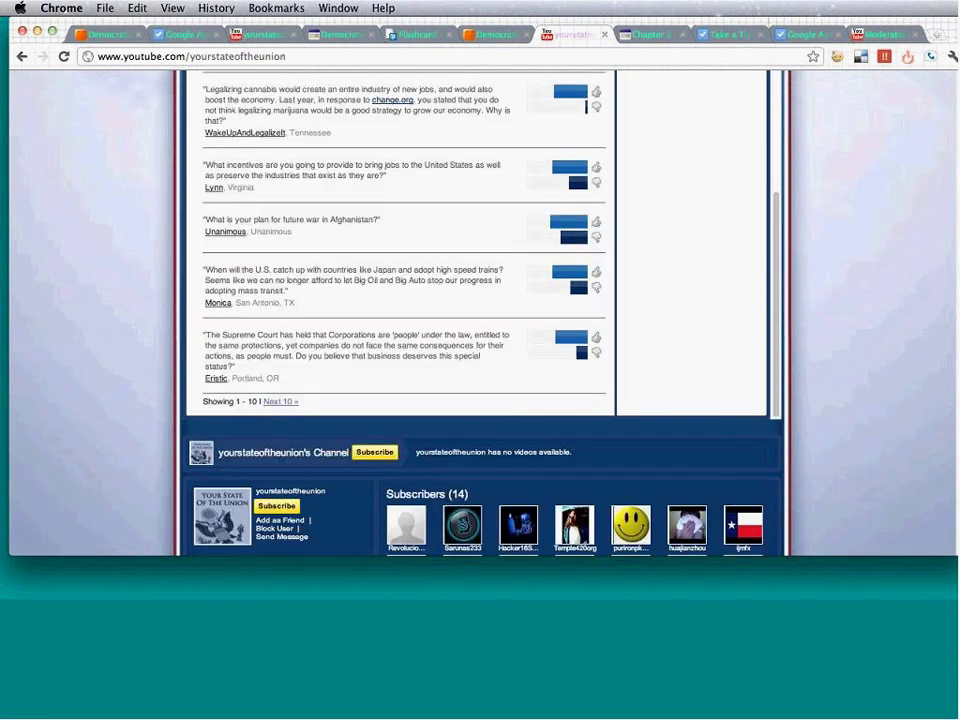
Step: Return to the topic list and view the "Foreign Policy & Nat'l Security" and "Education" archives
{"action": "scroll", "coordinate": [468, 350], "scroll_direction": "up", "scroll_amount": 2}
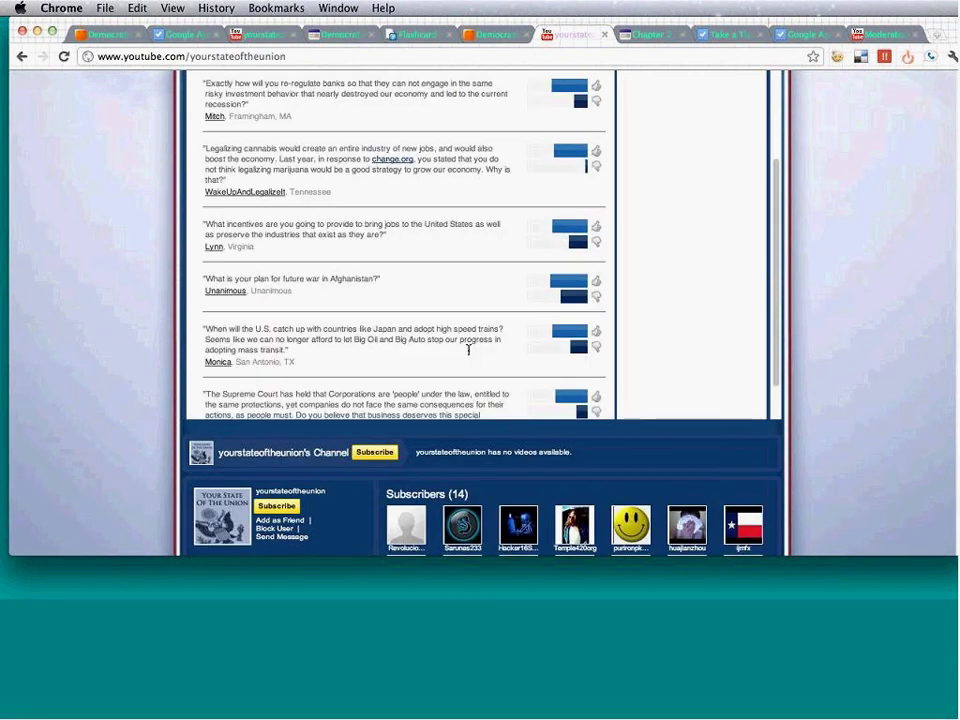
{"action": "scroll", "coordinate": [468, 350], "scroll_direction": "up", "scroll_amount": 1}
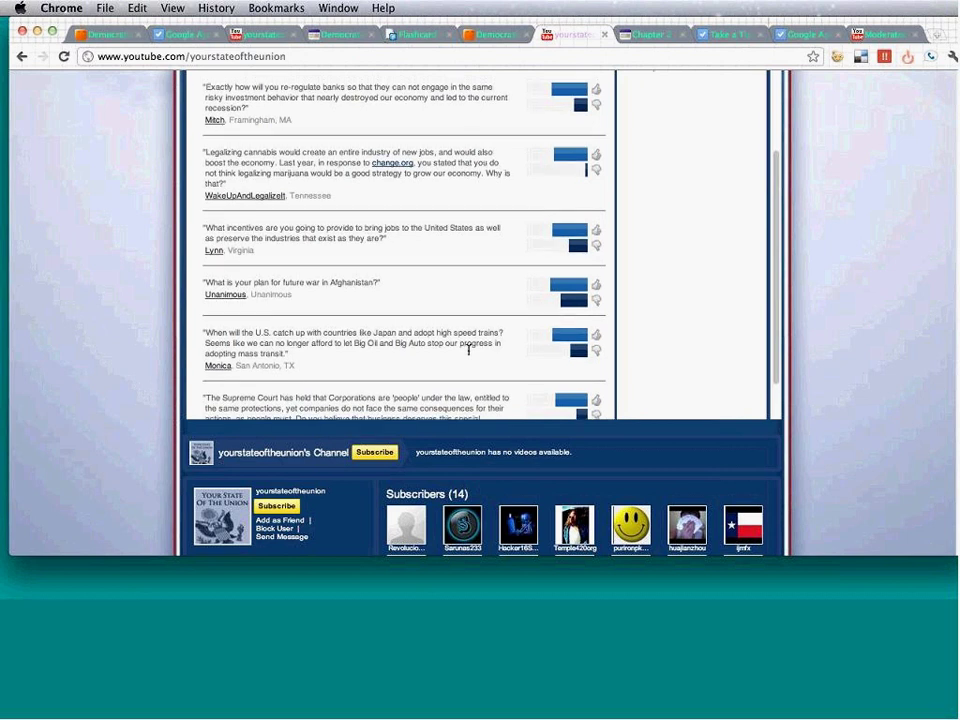
{"action": "scroll", "coordinate": [468, 350], "scroll_direction": "up", "scroll_amount": 1}
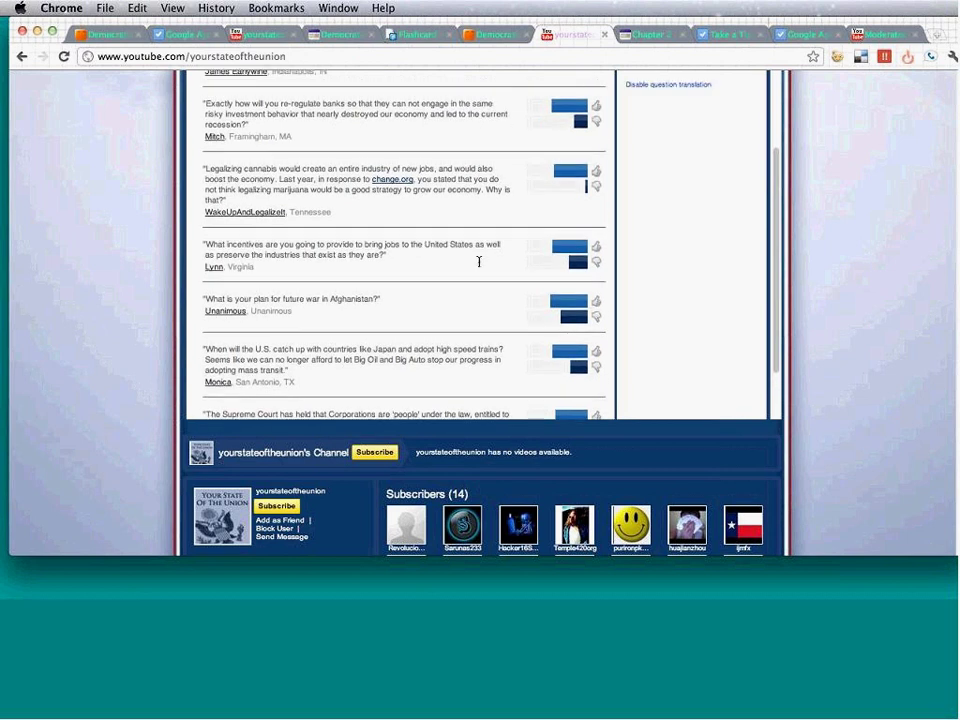
{"action": "scroll", "coordinate": [479, 262], "scroll_direction": "up", "scroll_amount": 1}
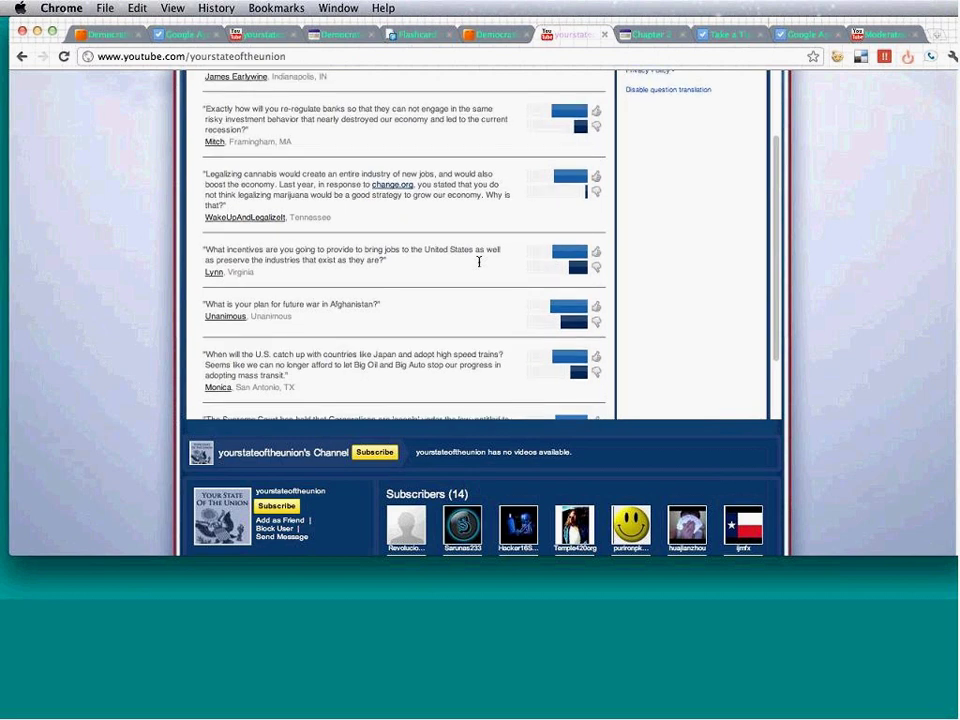
{"action": "scroll", "coordinate": [479, 262], "scroll_direction": "up", "scroll_amount": 2}
{"action": "scroll", "coordinate": [479, 262], "scroll_direction": "up", "scroll_amount": 2}
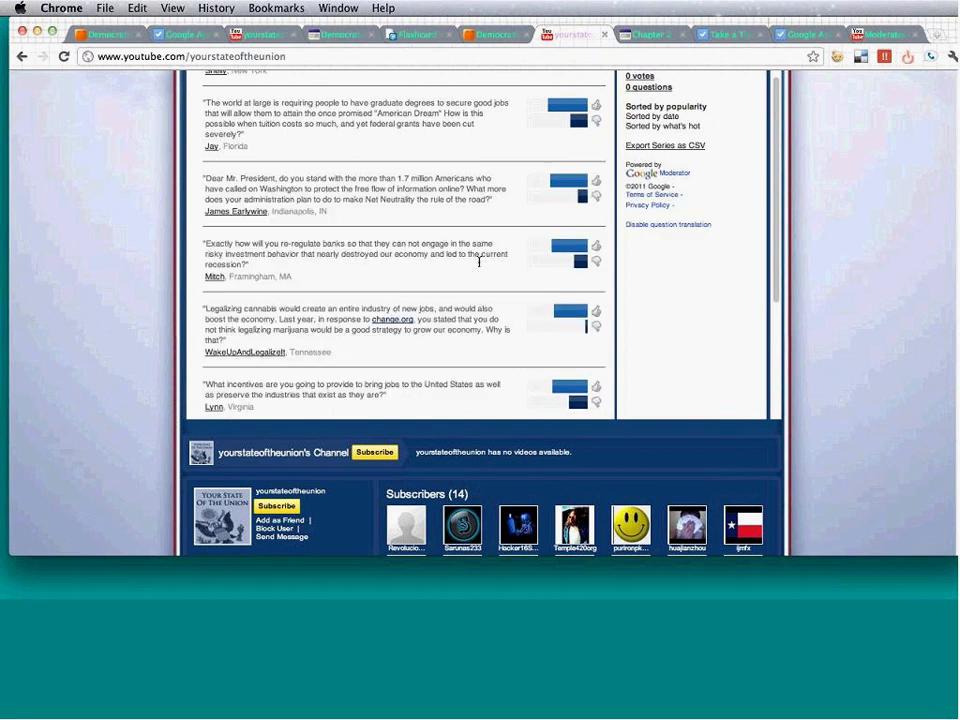
{"action": "scroll", "coordinate": [479, 262], "scroll_direction": "up", "scroll_amount": 5}
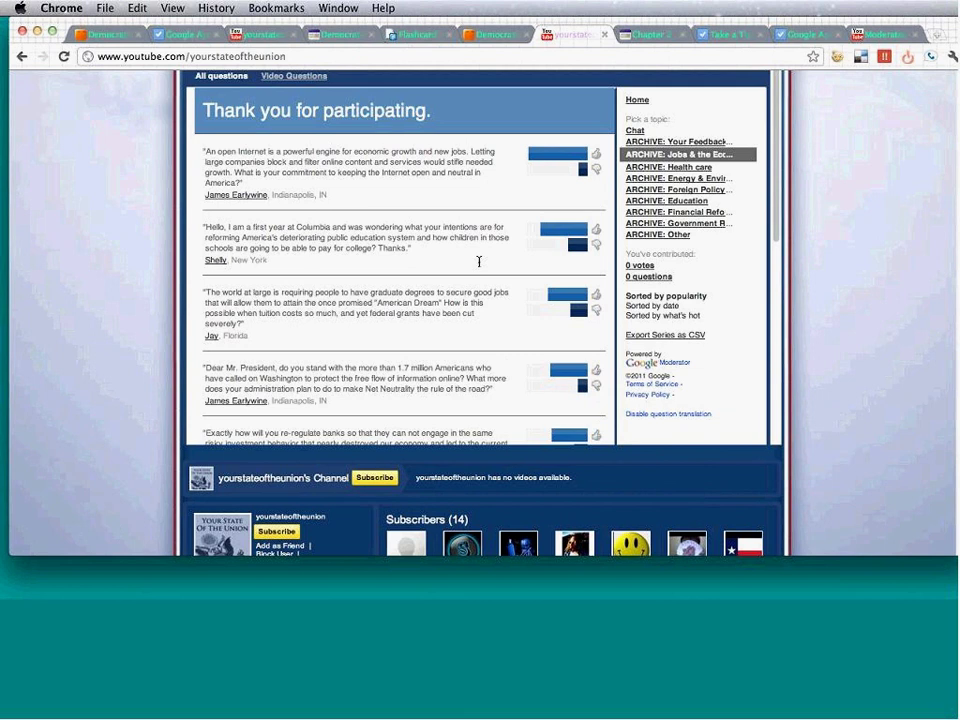
{"action": "scroll", "coordinate": [479, 262], "scroll_direction": "up", "scroll_amount": 1}
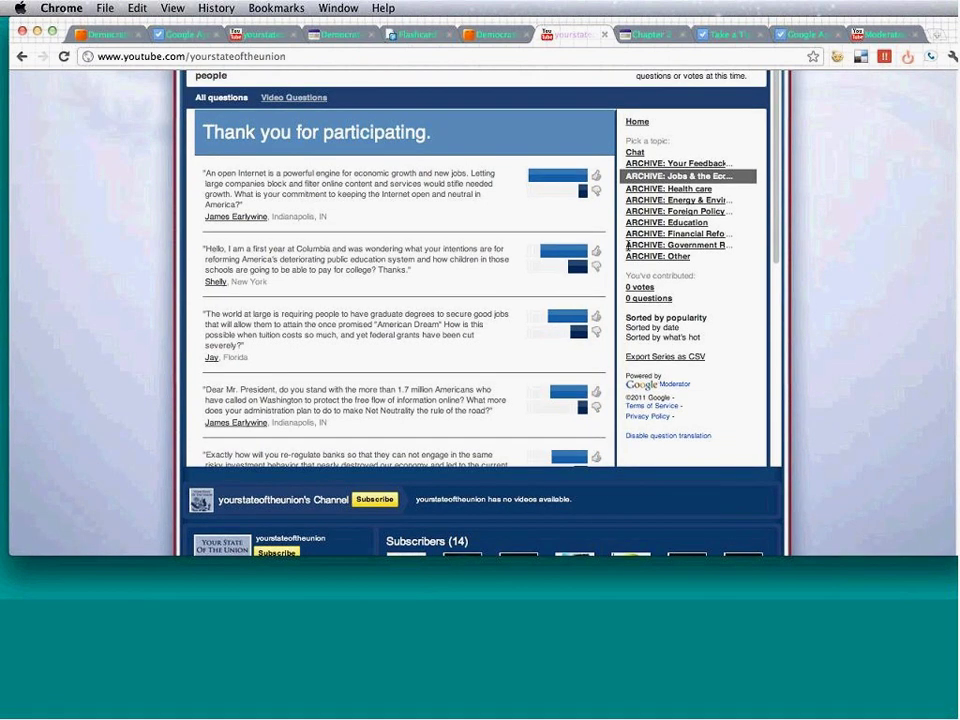
{"action": "left_click", "coordinate": [662, 219]}
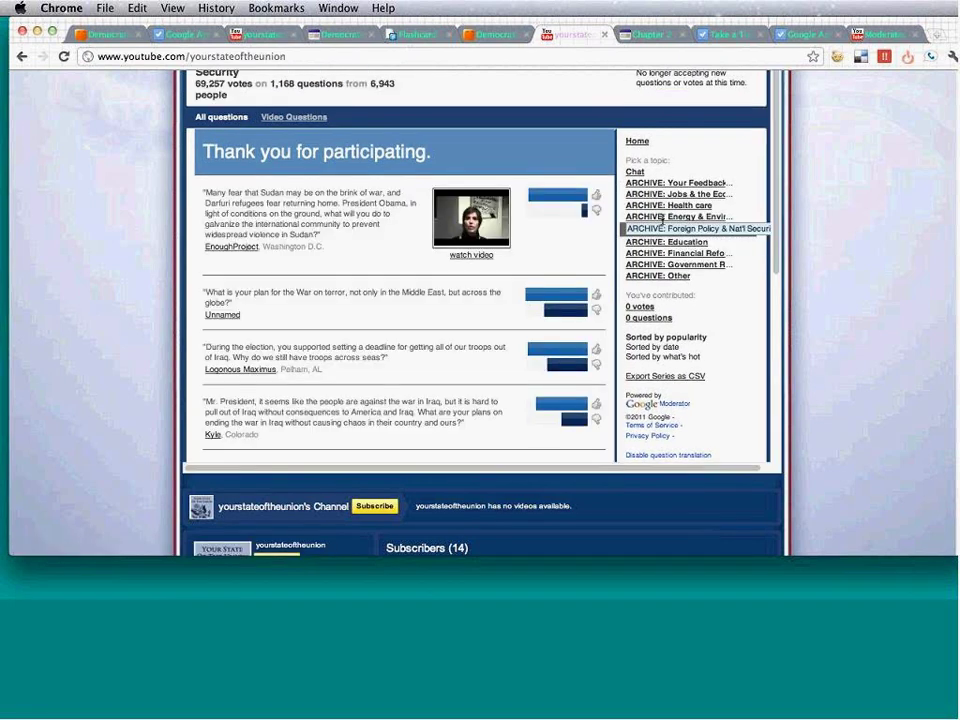
{"action": "left_click", "coordinate": [650, 264]}
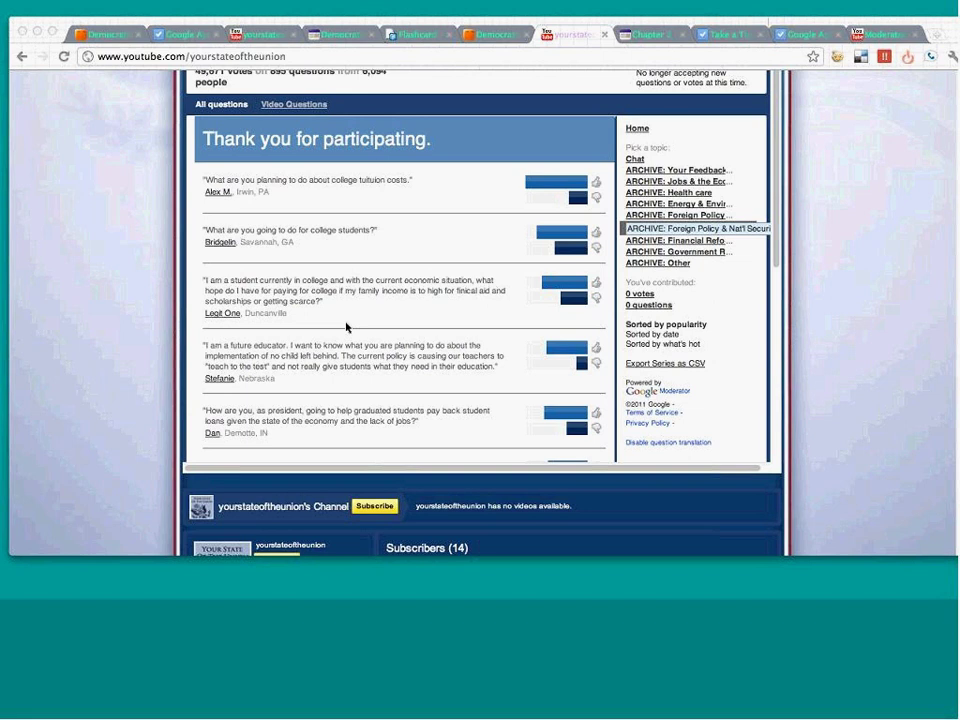
Step: Switch back to the Democracy in Action slide, advance to the TipJar slide and follow its goo.gl/MmBI link
{"action": "left_click", "coordinate": [474, 36]}
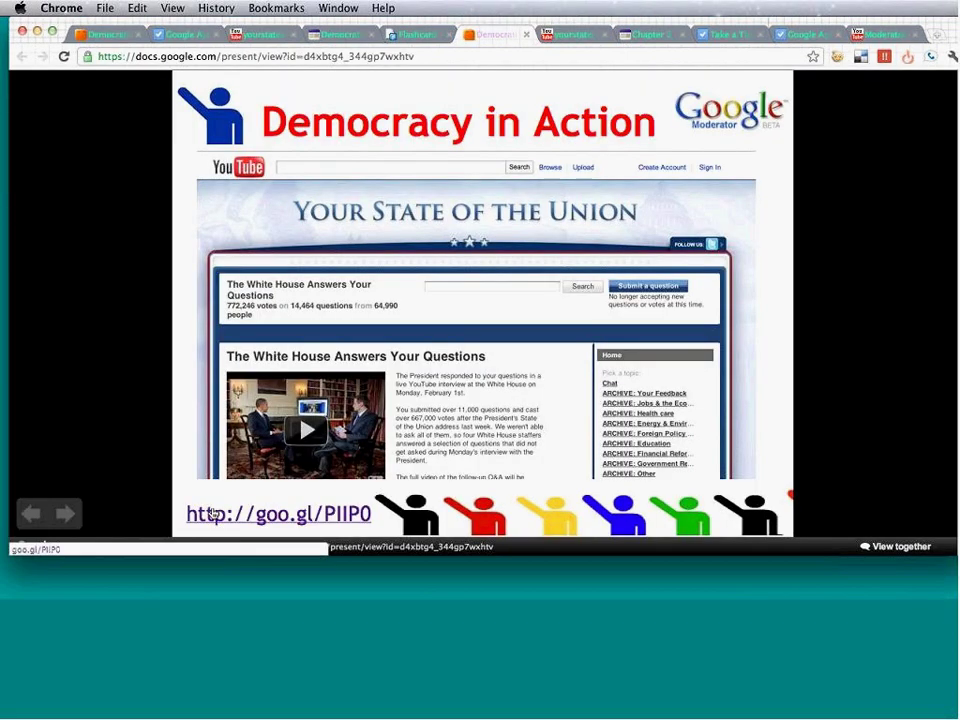
{"action": "left_click", "coordinate": [68, 514]}
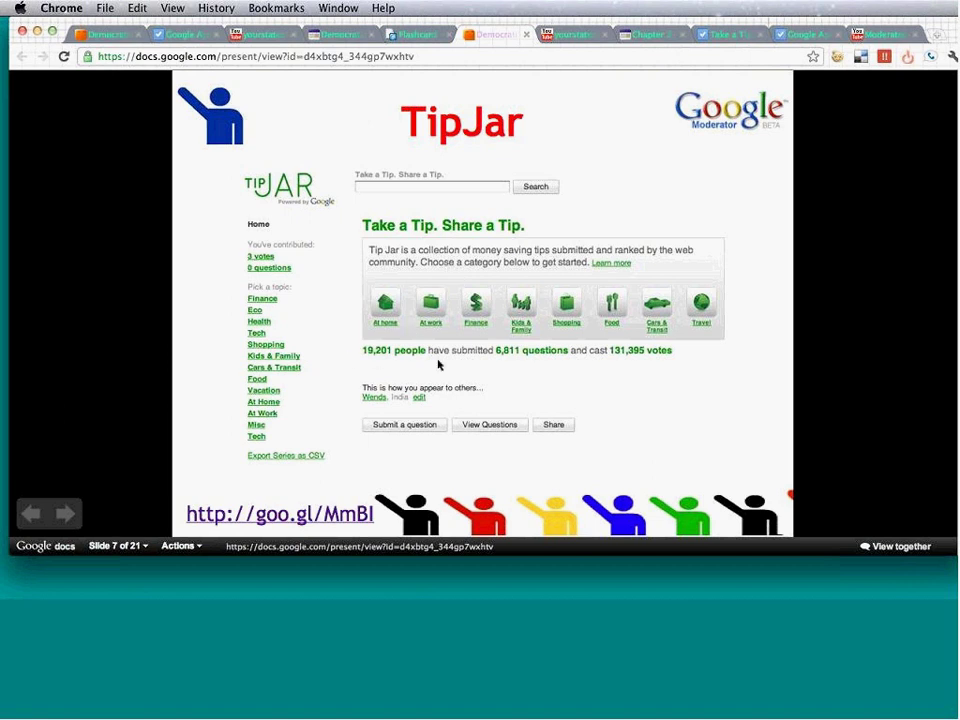
{"action": "left_click", "coordinate": [303, 516]}
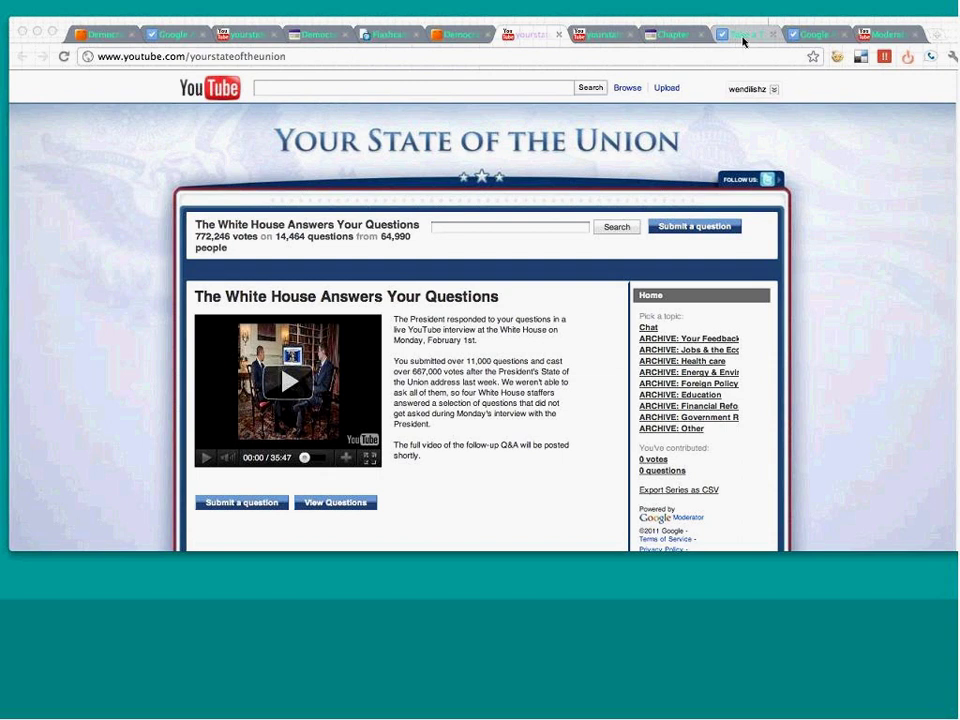
Step: Switch to the already open Tip Jar site, go to its home page and highlight "This is how you appear to others"
{"action": "left_click", "coordinate": [744, 38]}
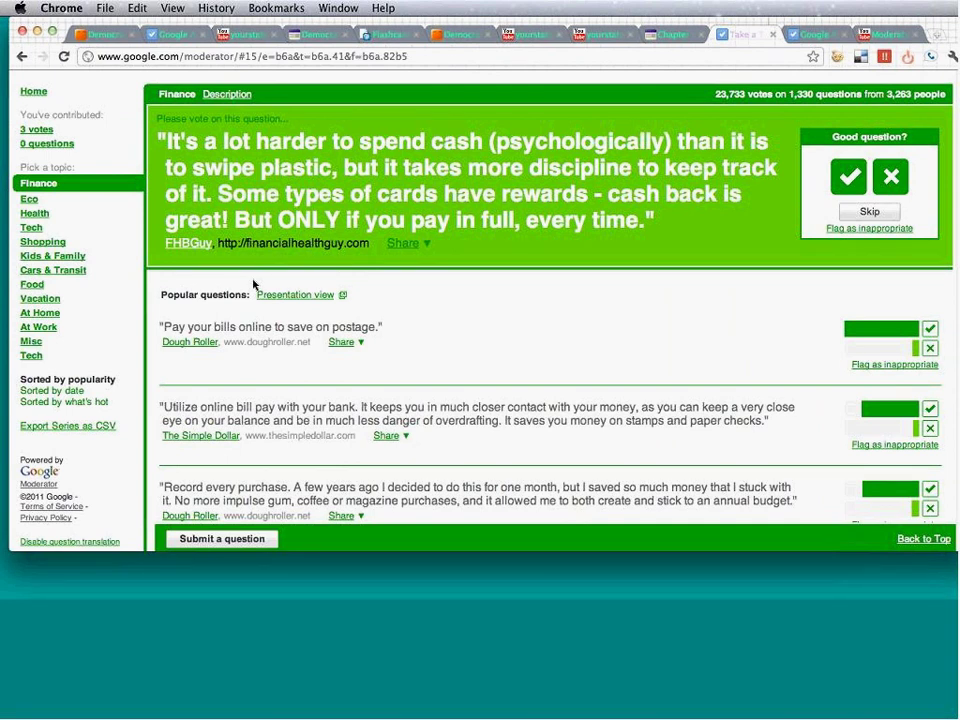
{"action": "scroll", "coordinate": [253, 285], "scroll_direction": "up", "scroll_amount": 1}
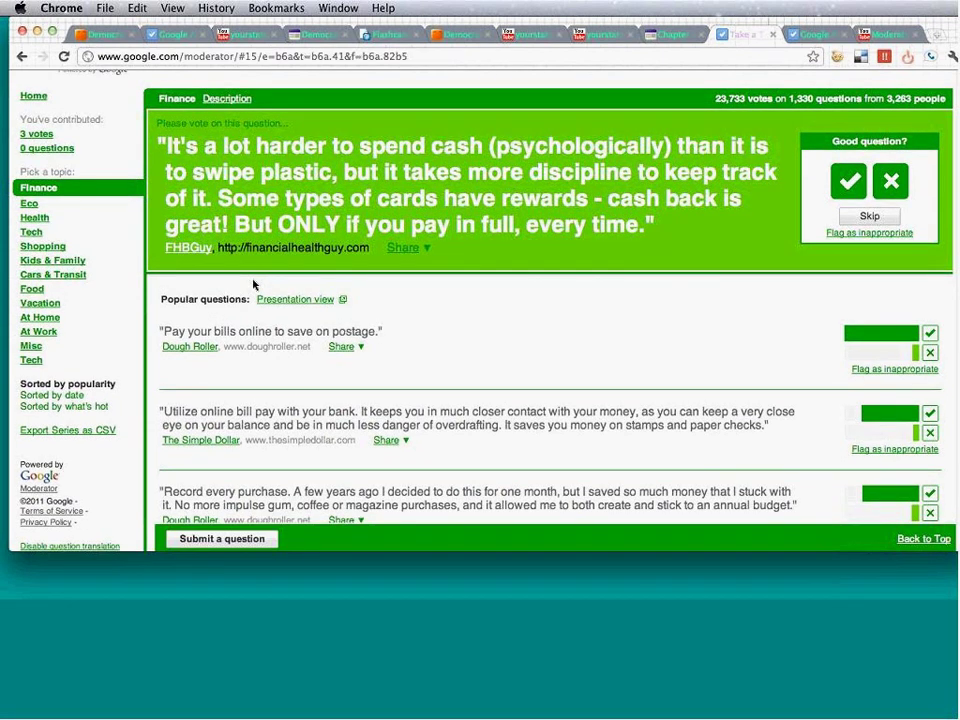
{"action": "scroll", "coordinate": [253, 285], "scroll_direction": "up", "scroll_amount": 2}
{"action": "left_click", "coordinate": [32, 166]}
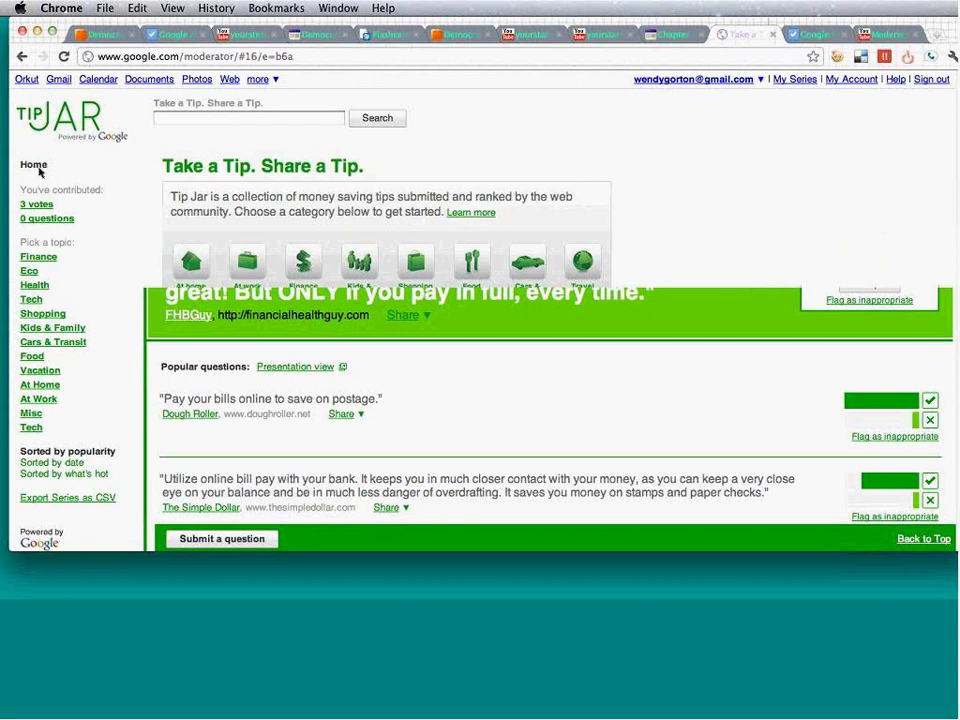
{"action": "double_click", "coordinate": [167, 369]}
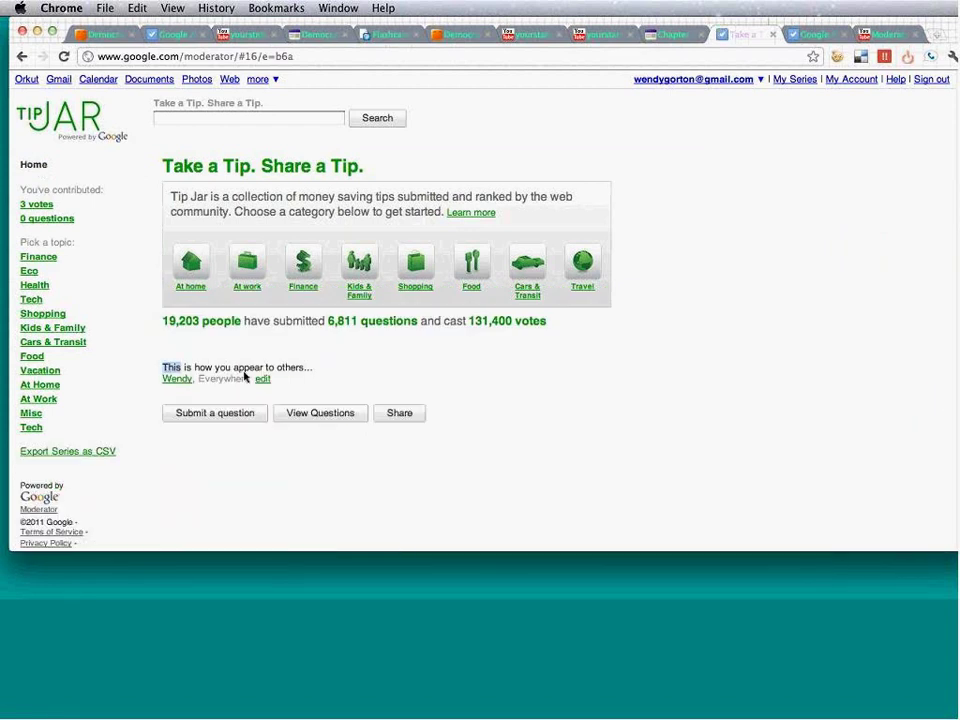
{"action": "left_click", "coordinate": [245, 376], "text": "shift"}
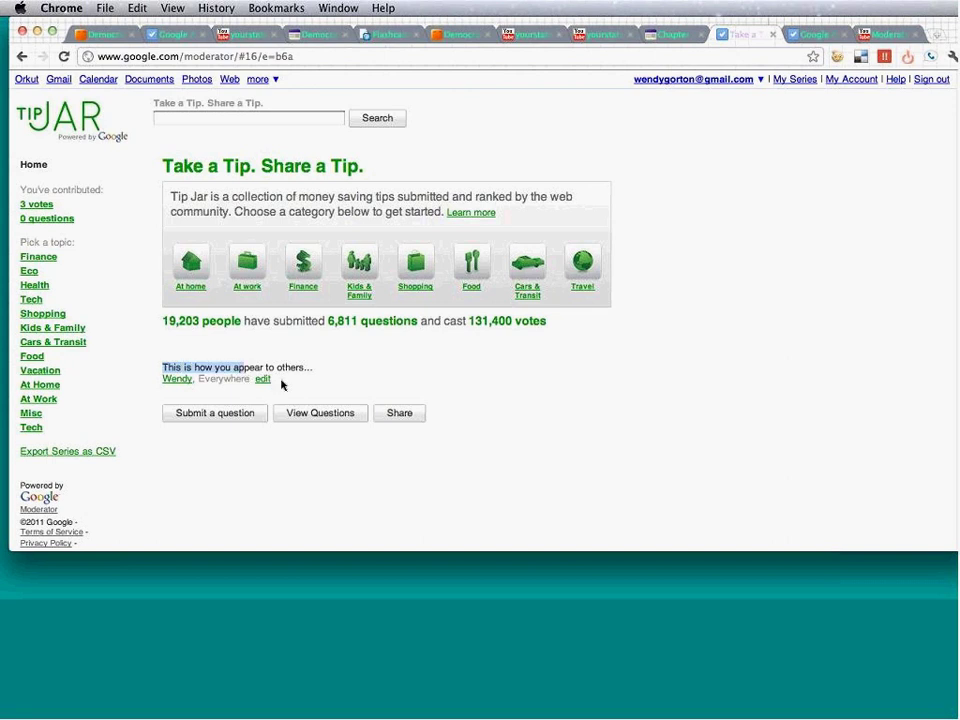
Step: Finish highlighting the appearance details, open the At home category and vote yes on the "Buy a smaller house" tip
{"action": "left_click", "coordinate": [282, 385], "text": "shift"}
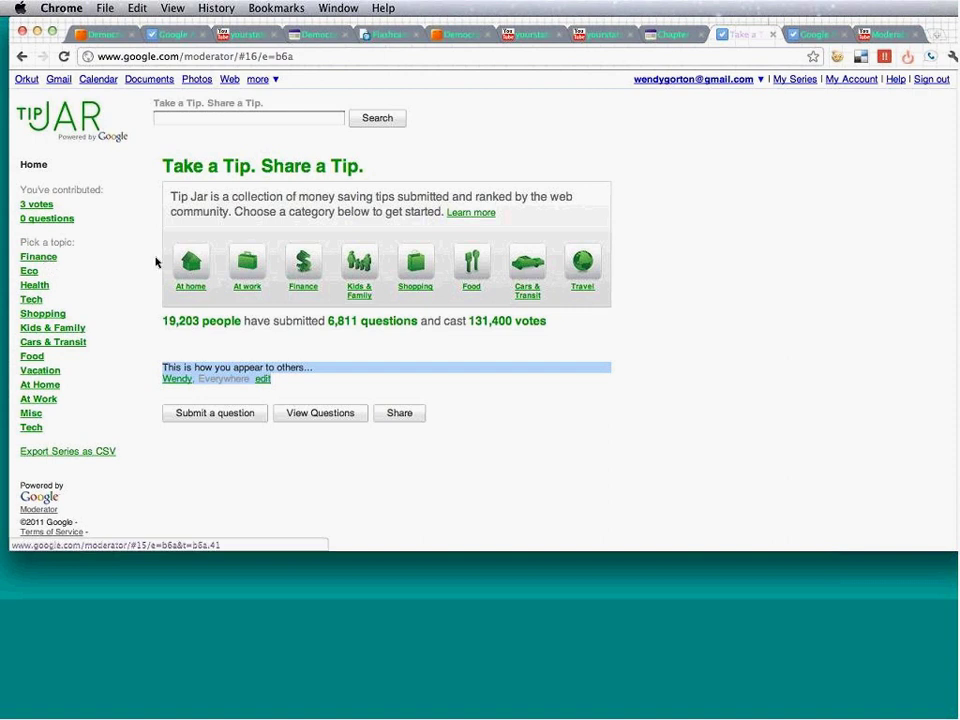
{"action": "left_click", "coordinate": [192, 262]}
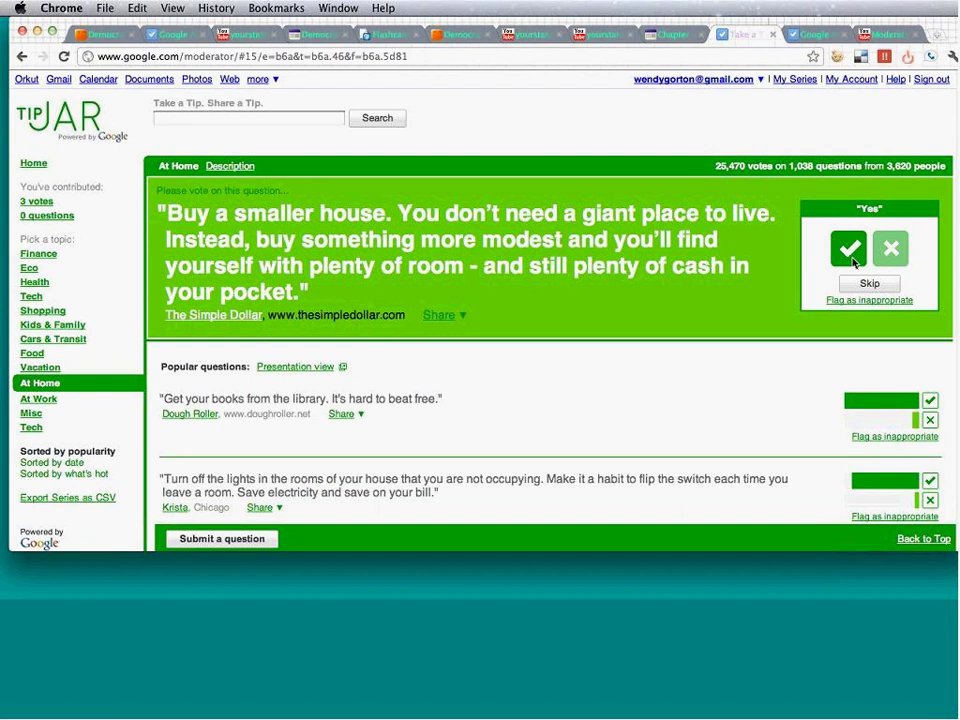
{"action": "left_click", "coordinate": [851, 258]}
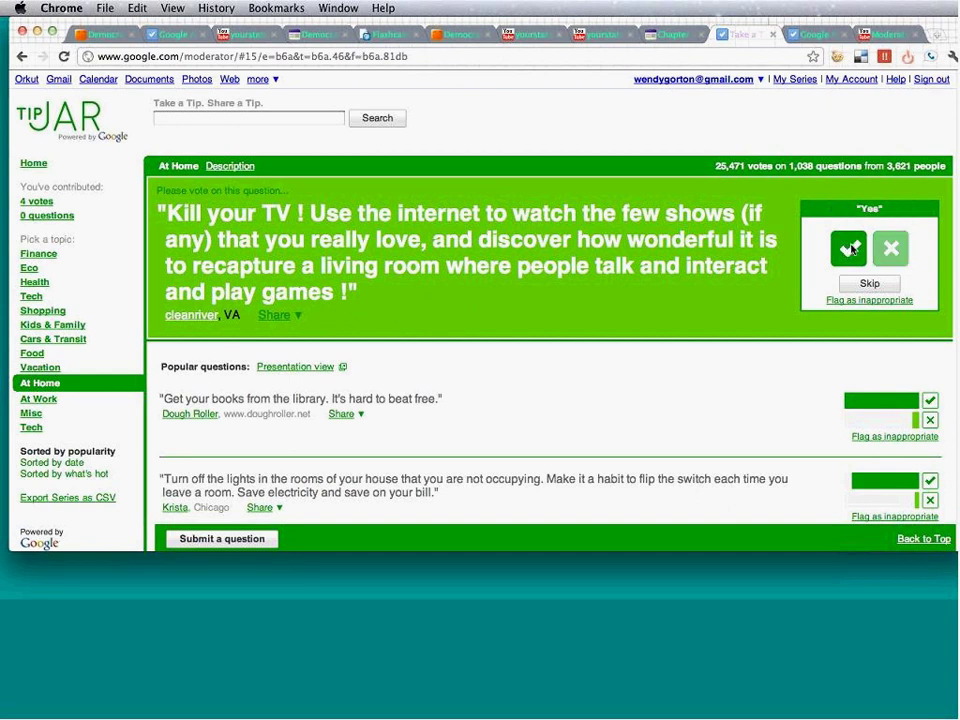
Step: Skip the "Kill your TV" tip, view the sharing options of the "Use the right tool for the job" tip and skip it too
{"action": "left_click", "coordinate": [872, 285]}
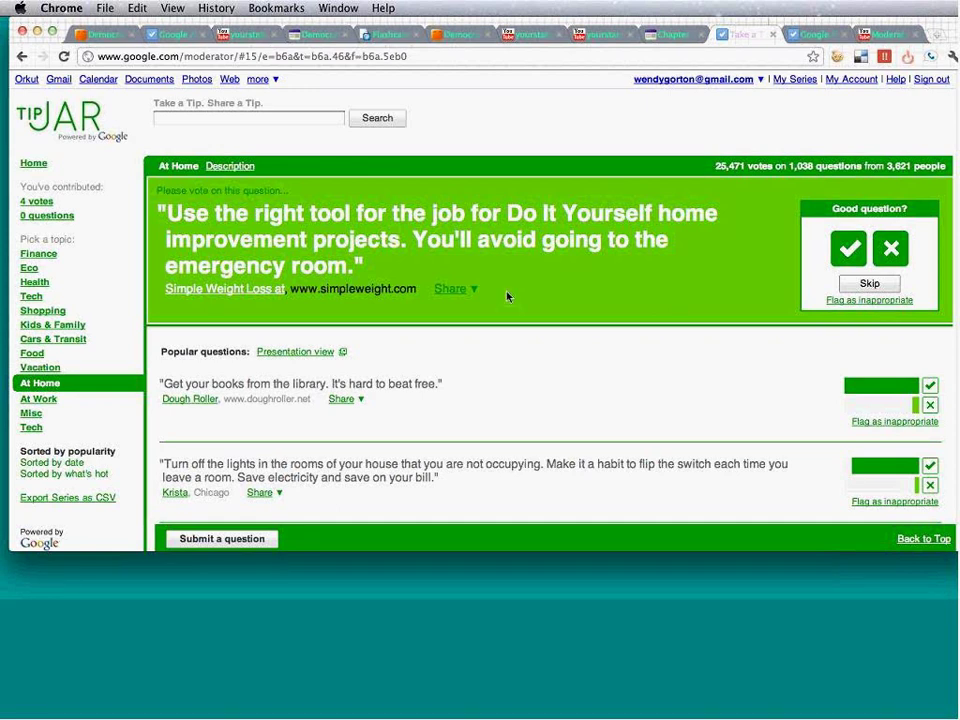
{"action": "left_click", "coordinate": [455, 290]}
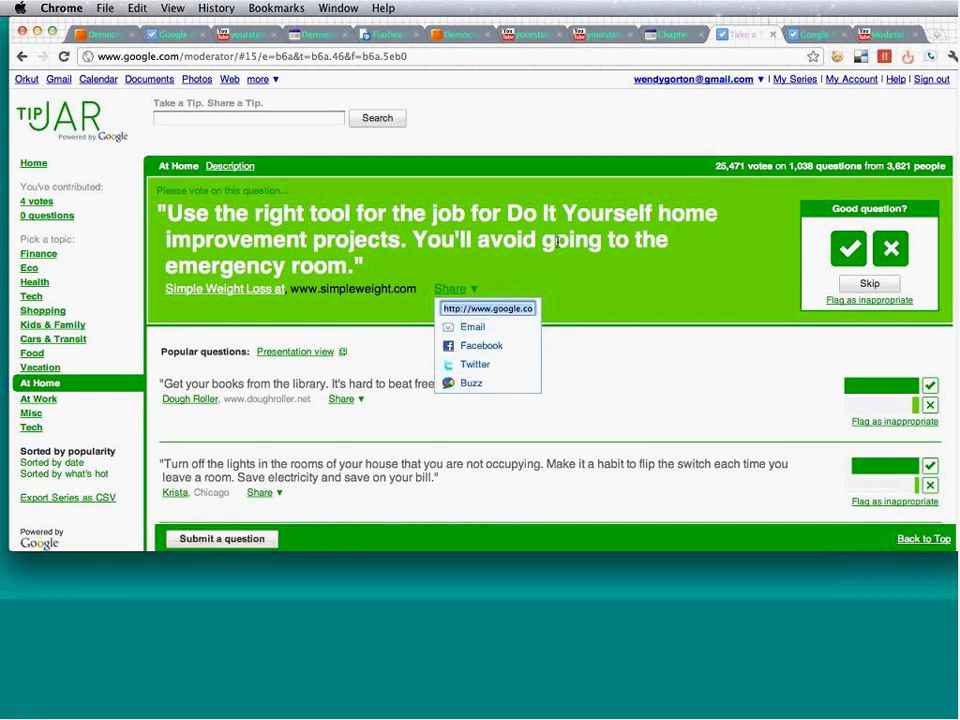
{"action": "left_click", "coordinate": [868, 282]}
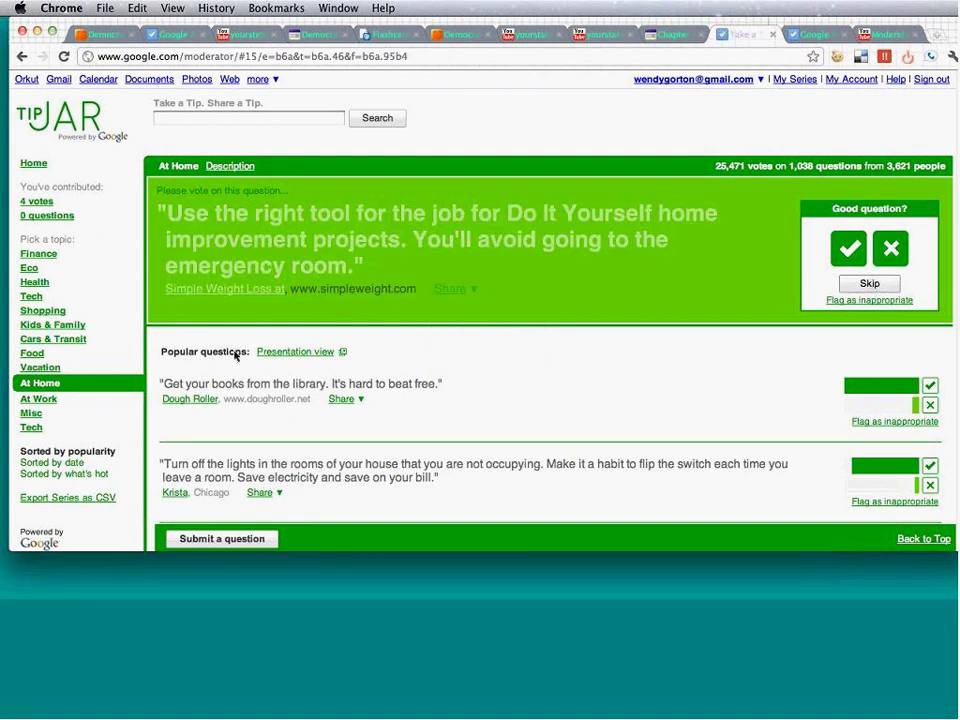
Step: Open the Food topic, check its description and return to its questions
{"action": "left_click", "coordinate": [36, 356]}
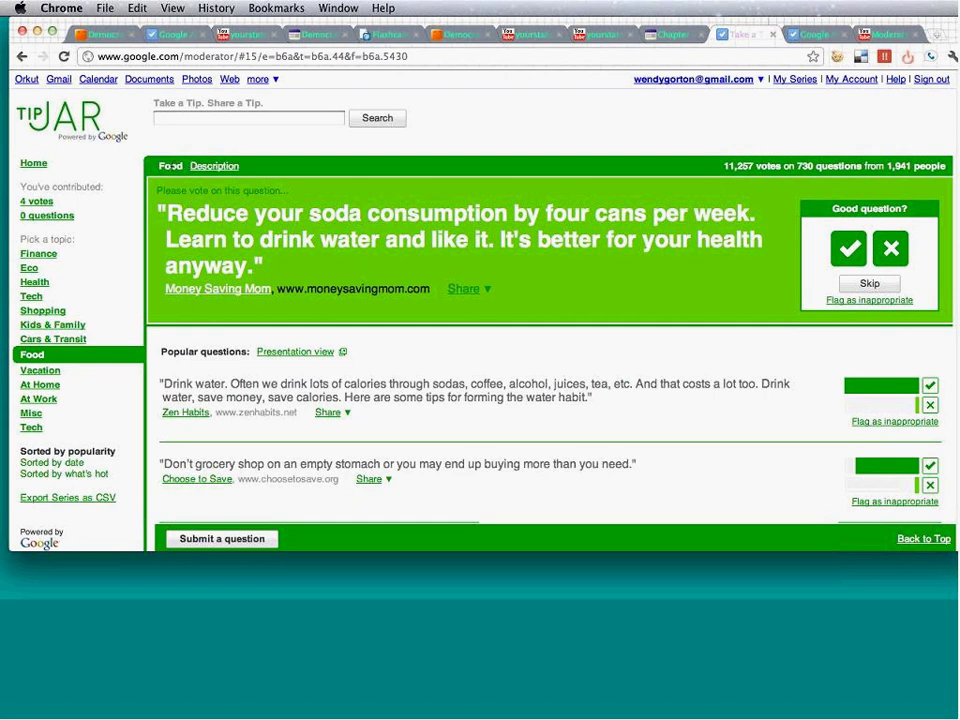
{"action": "left_click", "coordinate": [207, 168]}
{"action": "left_click", "coordinate": [207, 168]}
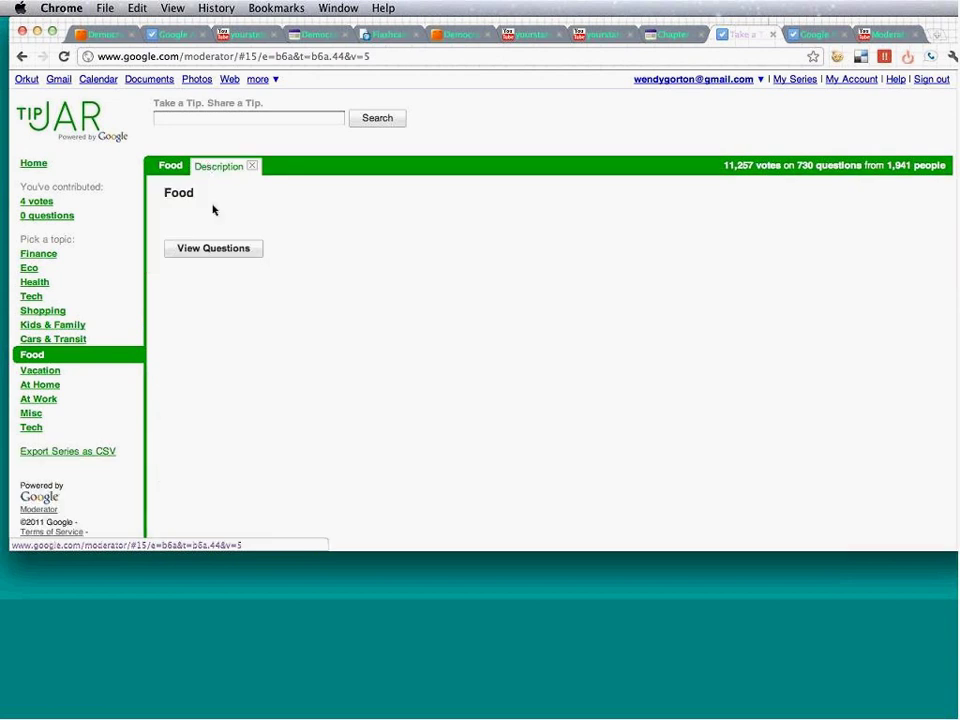
{"action": "left_click", "coordinate": [221, 247]}
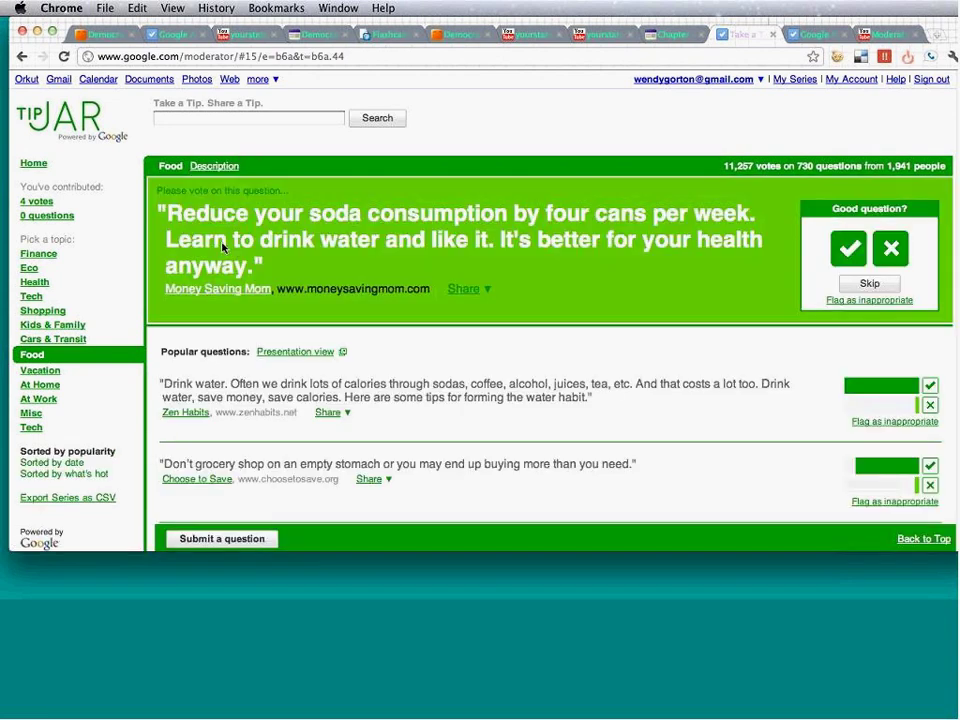
{"action": "scroll", "coordinate": [205, 318], "scroll_direction": "down", "scroll_amount": 3}
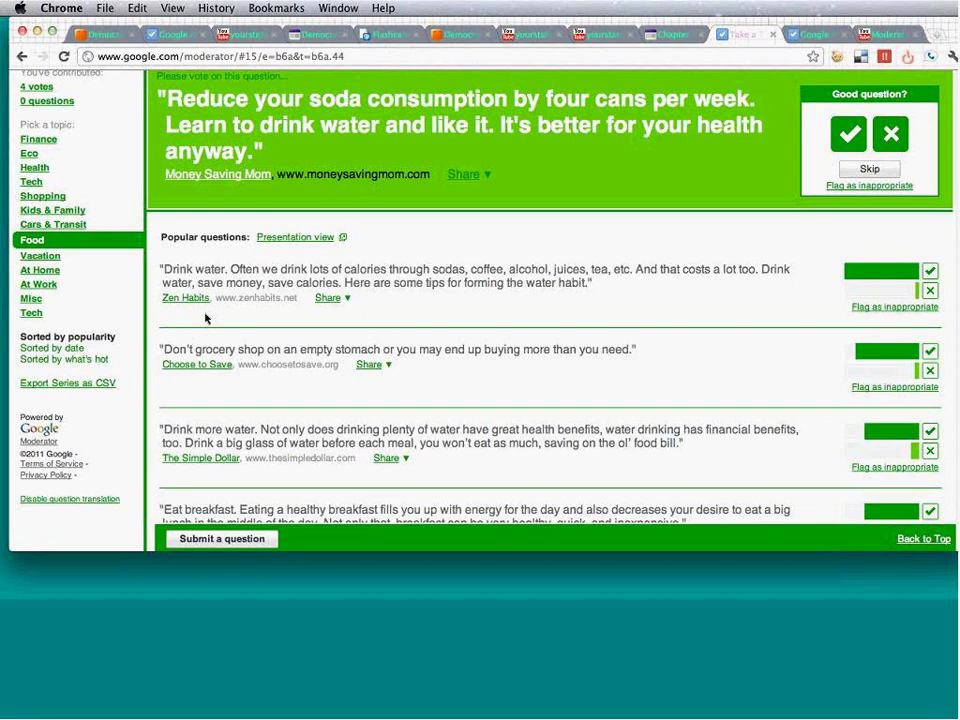
{"action": "left_click", "coordinate": [849, 134]}
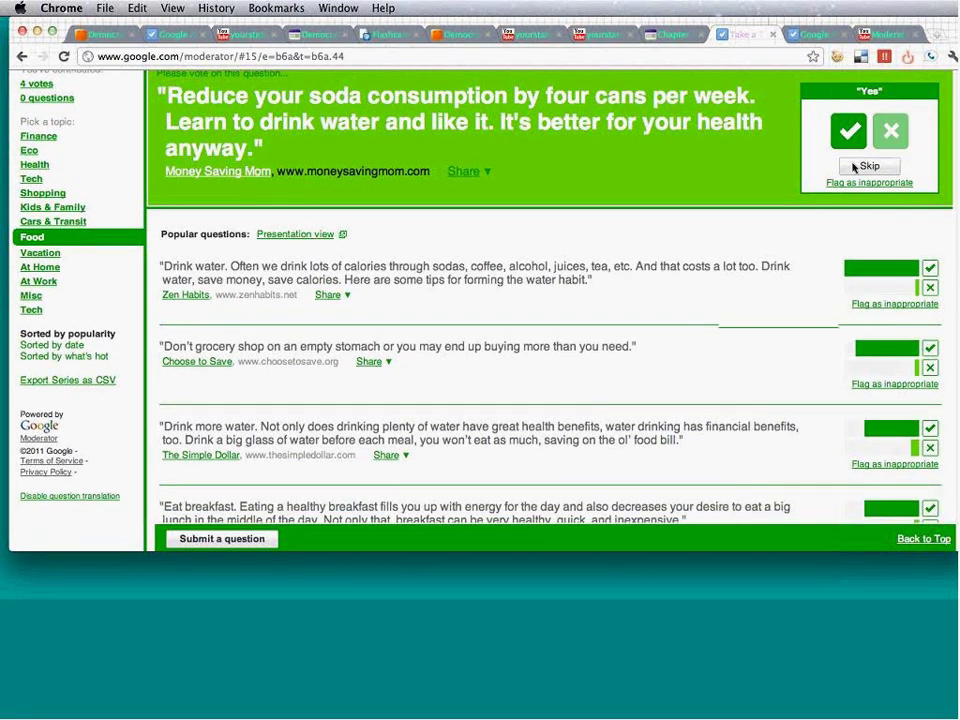
Step: Submit "Making sure I eat all my fruit!" as a question under the Food topic
{"action": "left_click", "coordinate": [222, 539]}
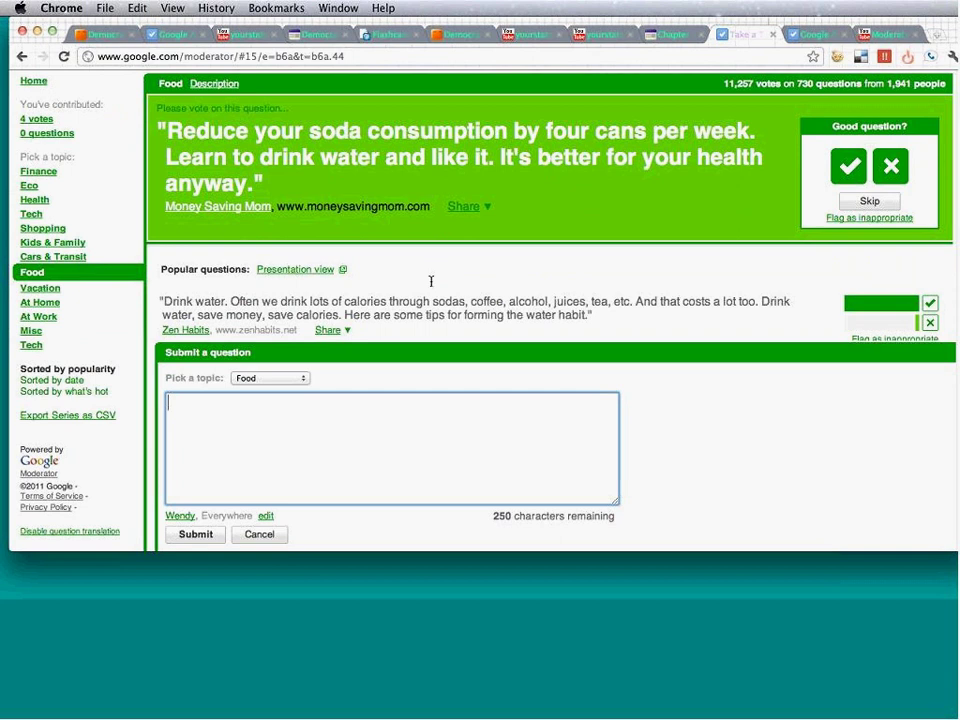
{"action": "type", "text": "Making sure I eat all my fruit!"}
{"action": "left_click", "coordinate": [270, 378]}
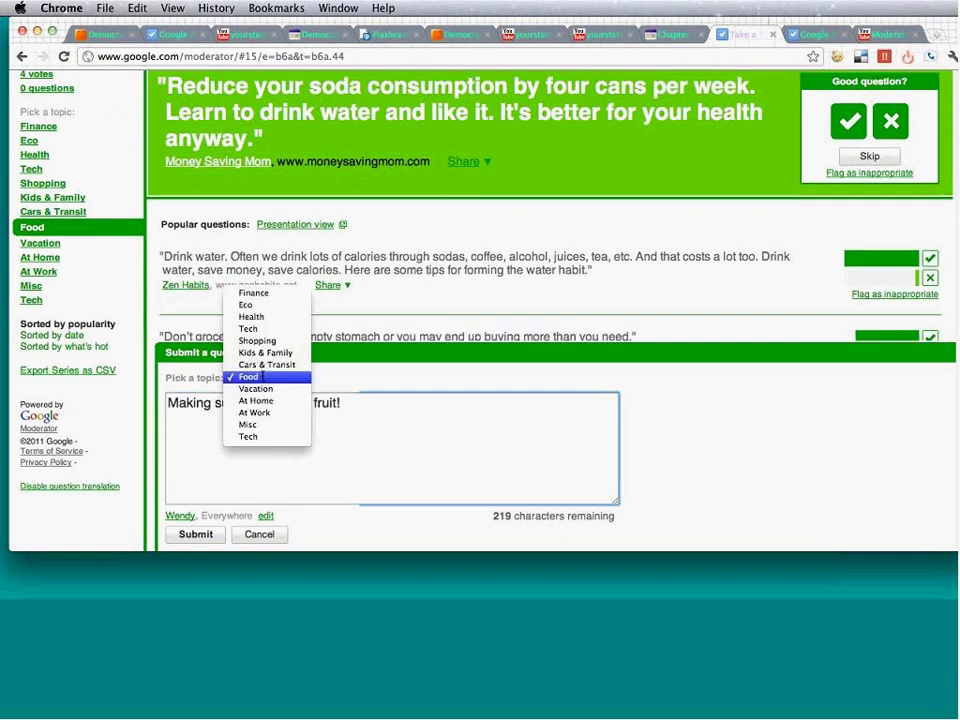
{"action": "left_click", "coordinate": [178, 258]}
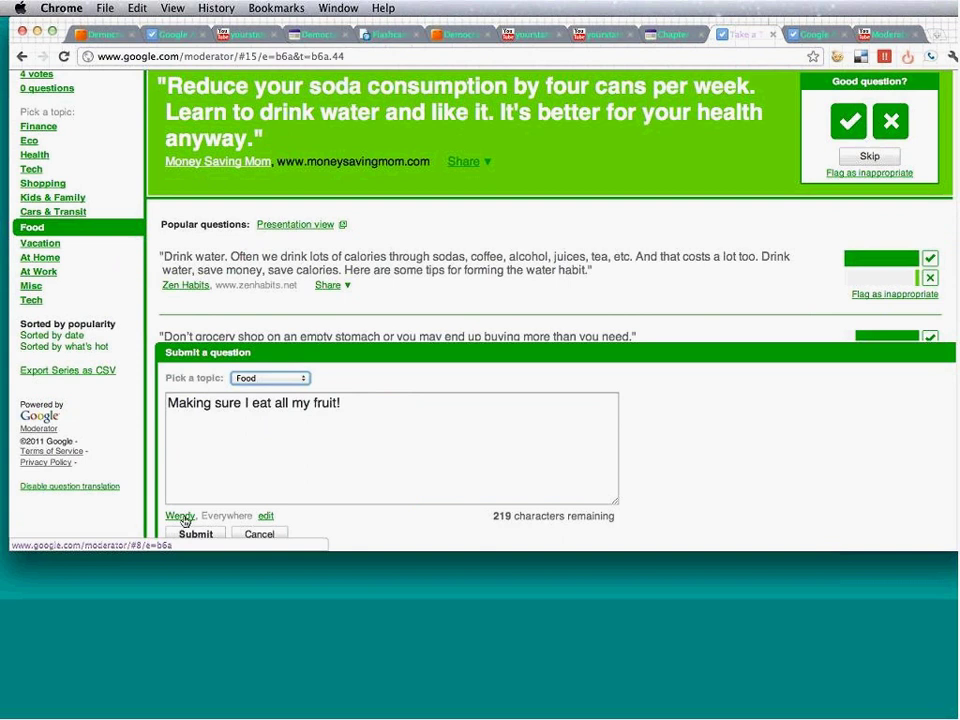
{"action": "left_click", "coordinate": [182, 518]}
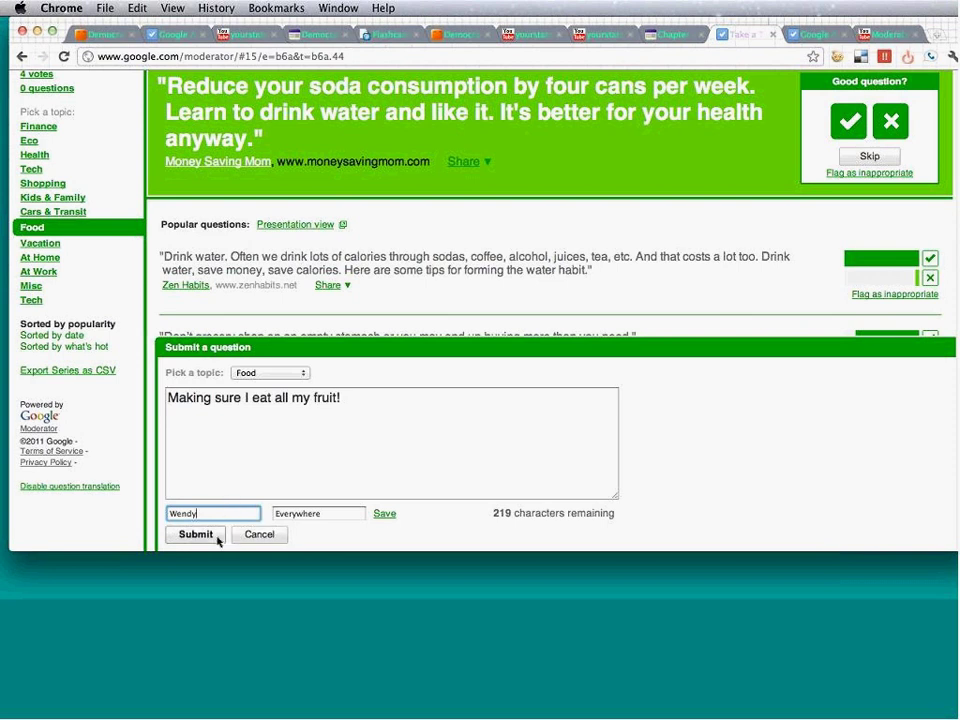
{"action": "left_click", "coordinate": [196, 535]}
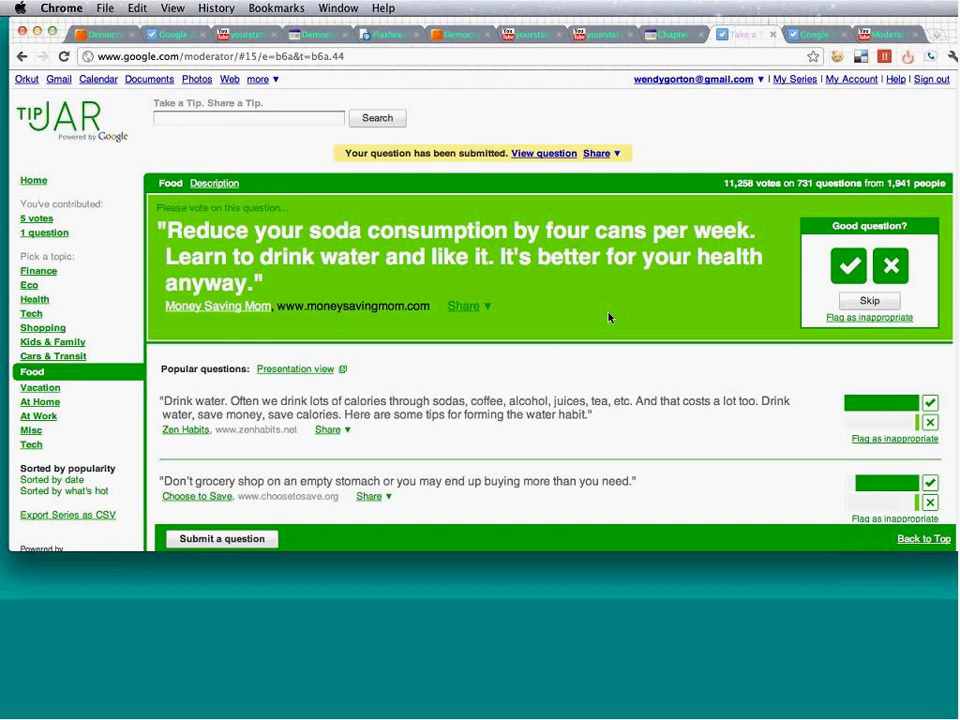
Step: Read through the first page of popular Food questions down to the end and return to the topic list
{"action": "scroll", "coordinate": [608, 318], "scroll_direction": "down", "scroll_amount": 3}
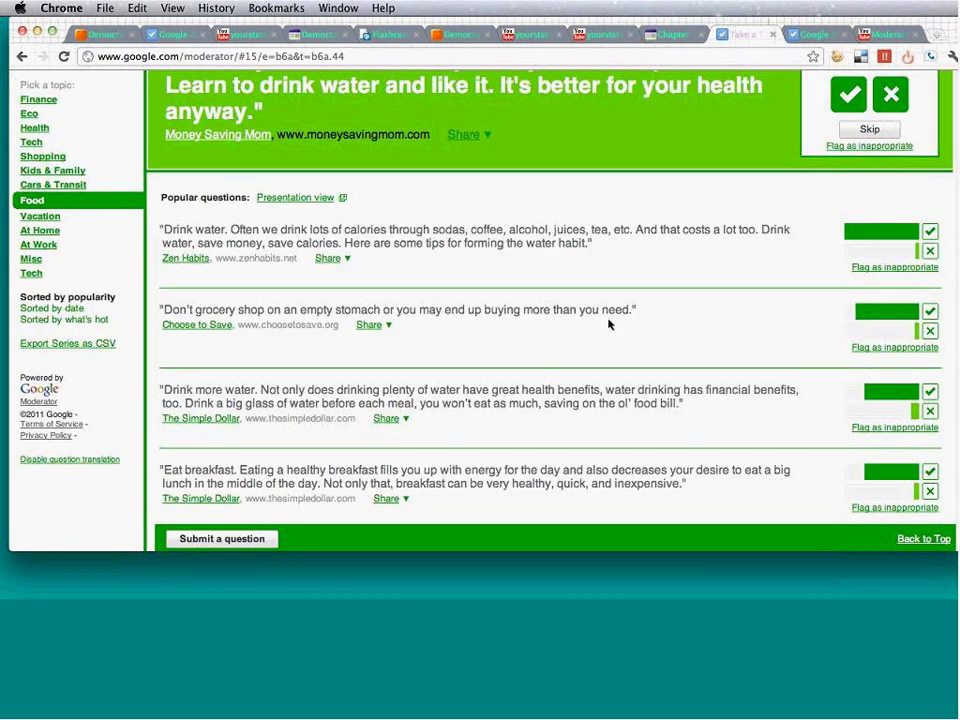
{"action": "scroll", "coordinate": [608, 324], "scroll_direction": "down", "scroll_amount": 2}
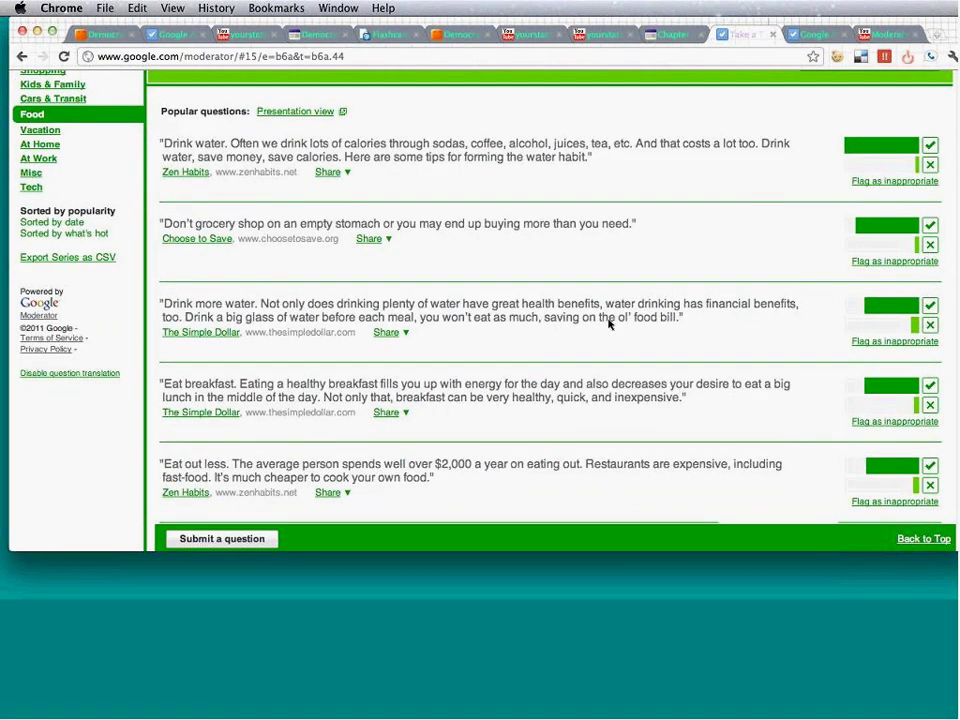
{"action": "scroll", "coordinate": [608, 324], "scroll_direction": "down", "scroll_amount": 5}
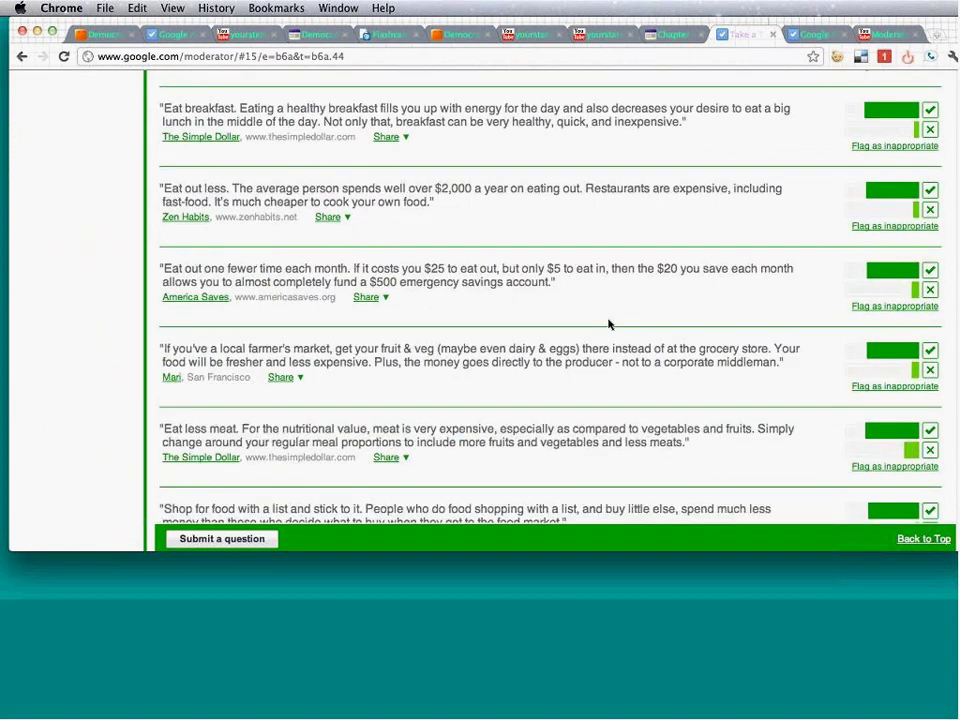
{"action": "scroll", "coordinate": [608, 324], "scroll_direction": "down", "scroll_amount": 3}
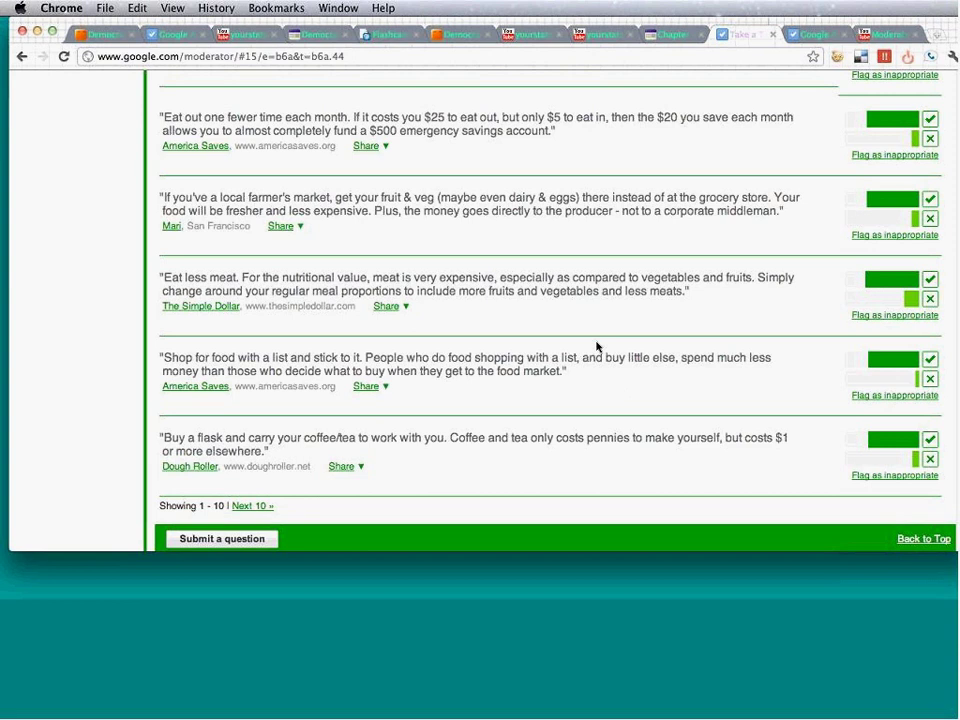
{"action": "scroll", "coordinate": [597, 347], "scroll_direction": "up", "scroll_amount": 3}
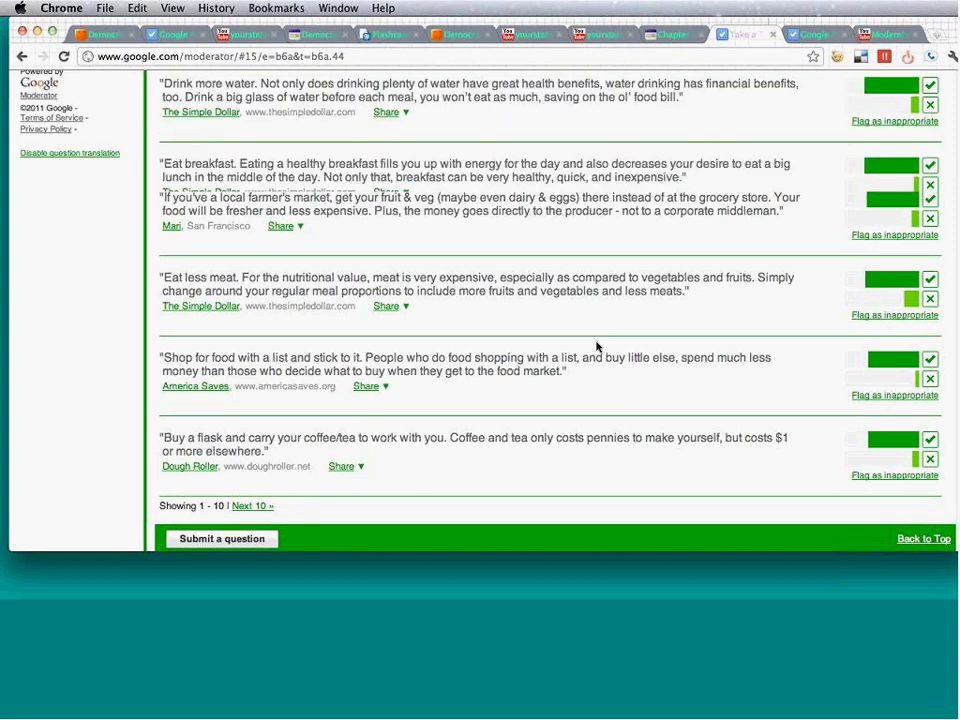
{"action": "scroll", "coordinate": [597, 347], "scroll_direction": "up", "scroll_amount": 5}
Step: View the Vacation topic, then go back to At Home and check the vote on the "Buy a smaller house" tip
{"action": "left_click", "coordinate": [42, 369]}
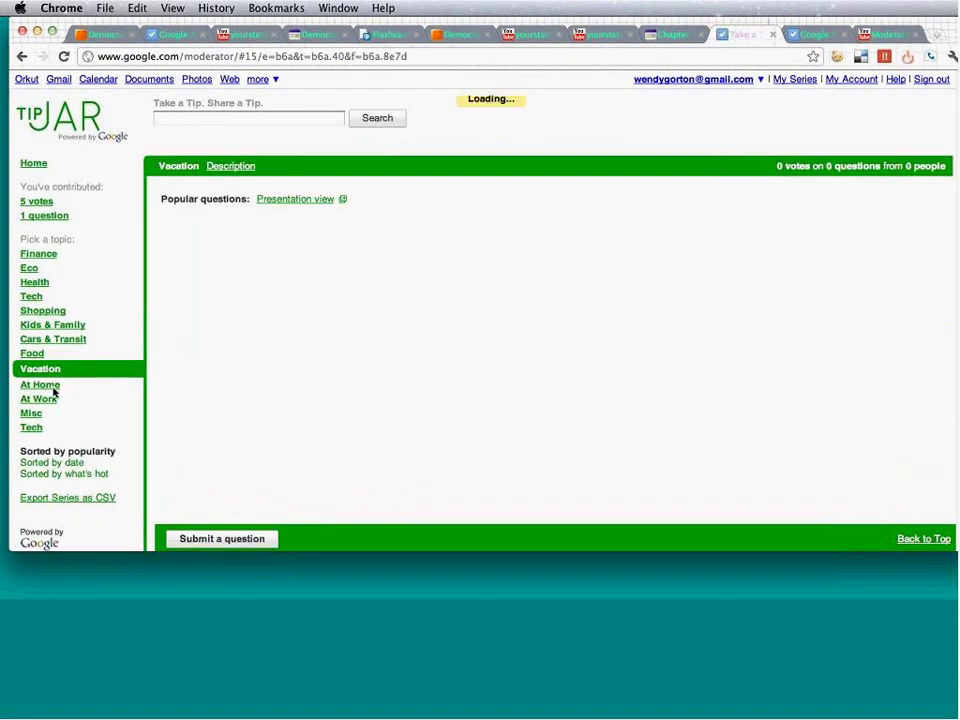
{"action": "left_click", "coordinate": [53, 389]}
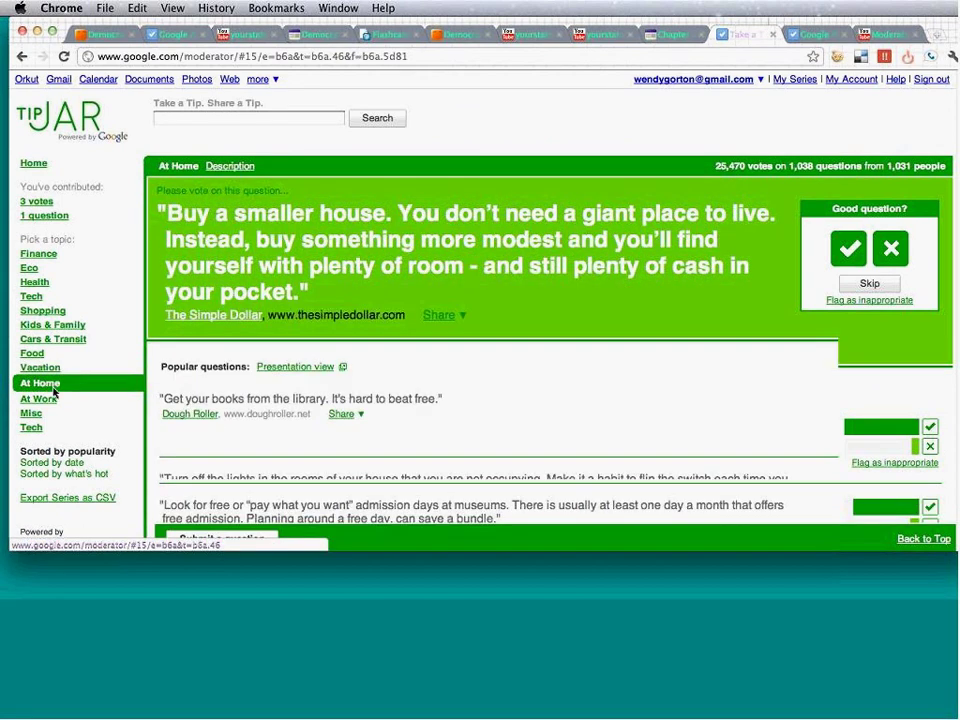
{"action": "left_click", "coordinate": [852, 252]}
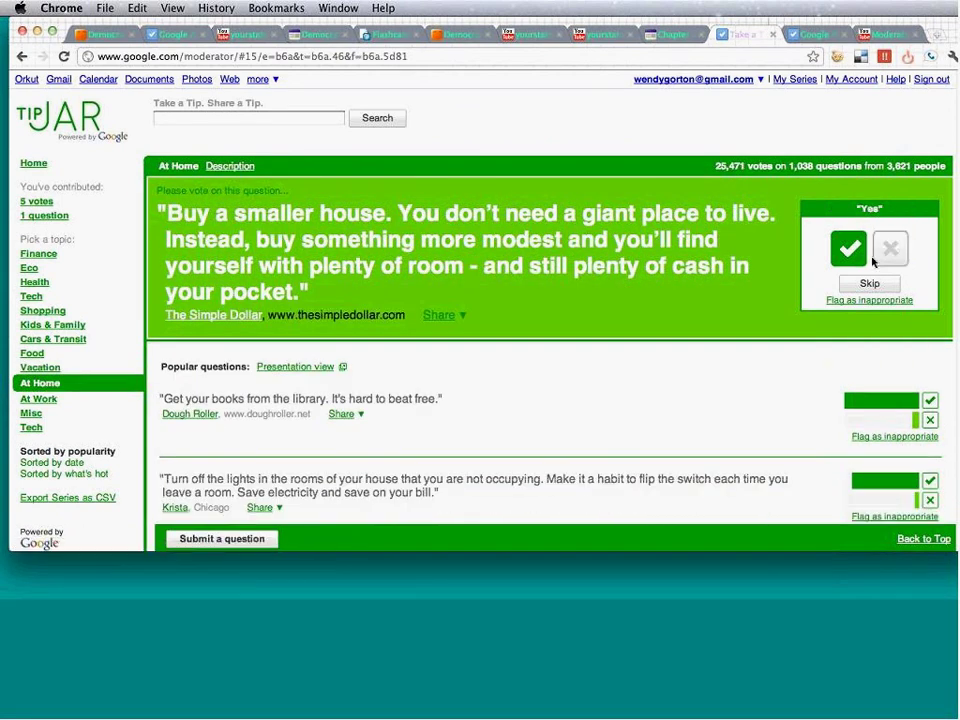
Step: View the lists of own votes and own submitted questions, and select the page's web address
{"action": "left_click", "coordinate": [47, 202]}
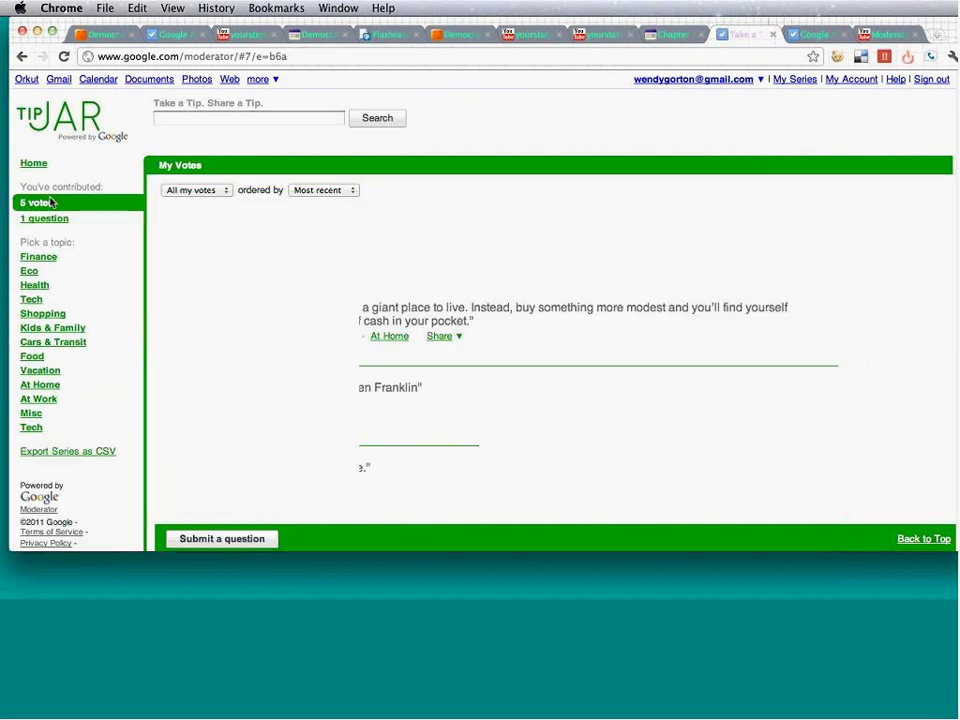
{"action": "left_click", "coordinate": [44, 217]}
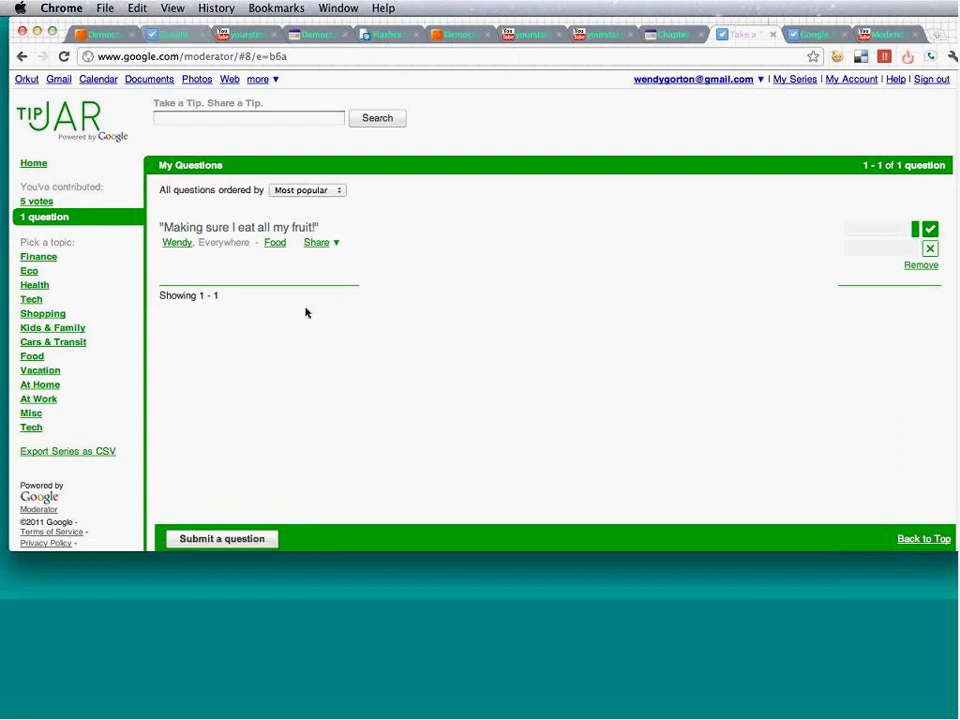
{"action": "left_click", "coordinate": [290, 62]}
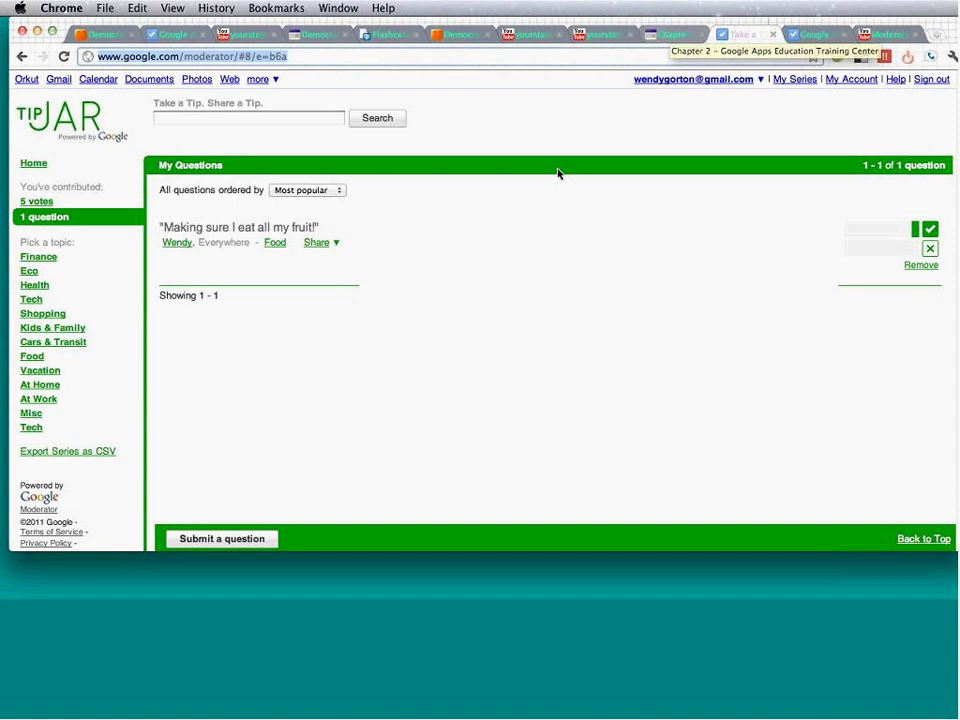
Step: Switch back to the presentation at the TipJar slide and advance to the Demo slide
{"action": "left_click", "coordinate": [463, 38]}
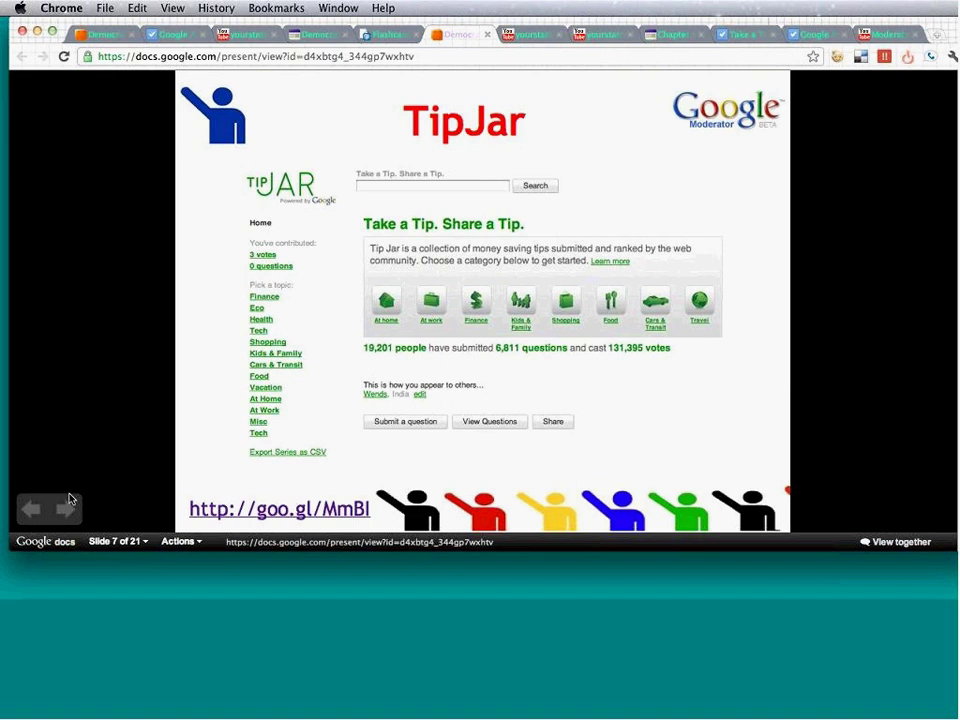
{"action": "left_click", "coordinate": [63, 515]}
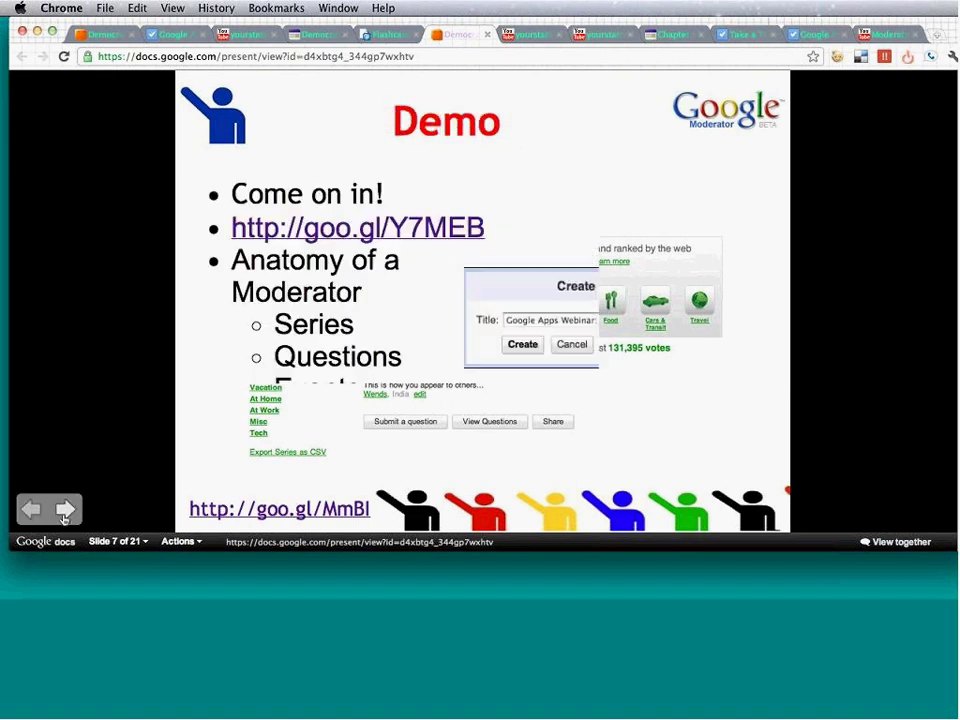
{"action": "left_click", "coordinate": [63, 510]}
Step: Copy the goo.gl/Y7MEB link on the Demo slide and open the linked Moderator series
{"action": "left_click_drag", "start_coordinate": [326, 541], "coordinate": [228, 226]}
{"action": "key", "text": "super+c"}
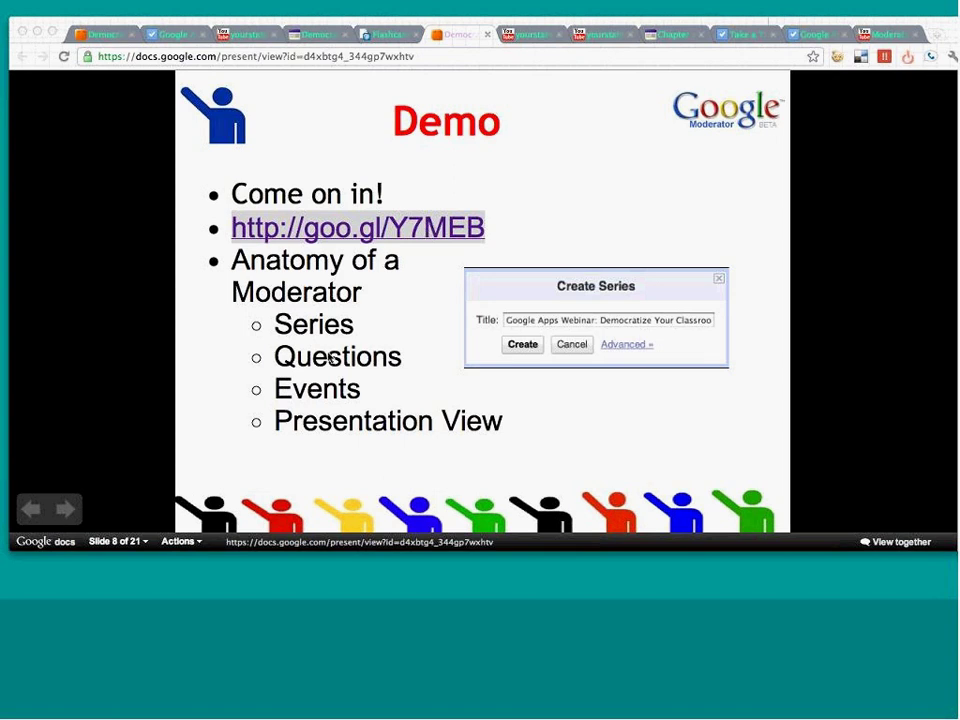
{"action": "left_click", "coordinate": [437, 229]}
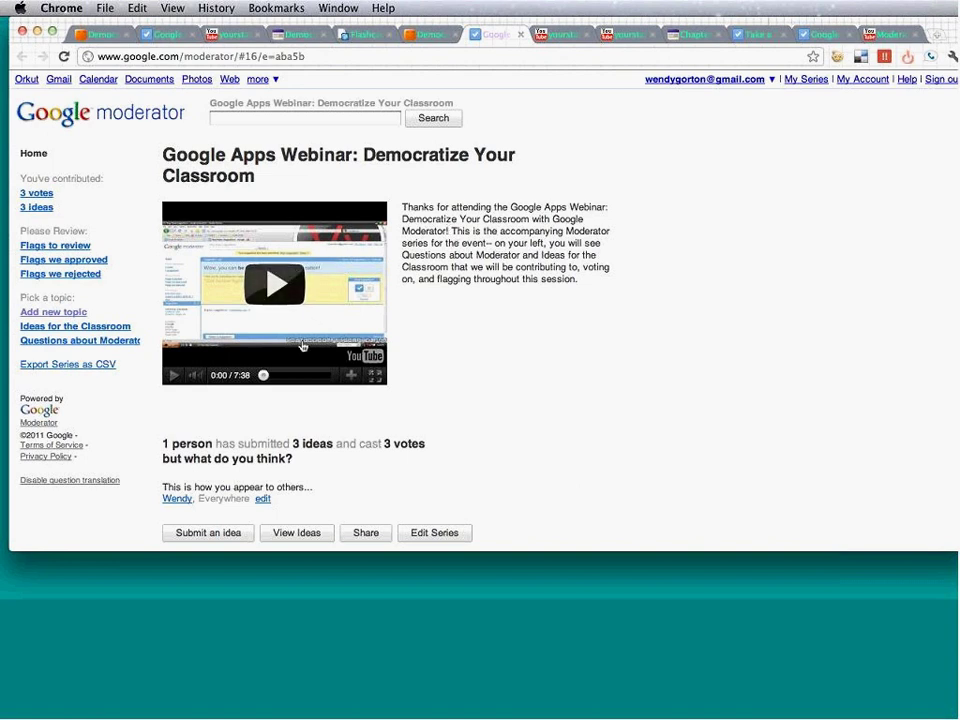
Step: Highlight the series' participation summary and open the "This is how you appear to others" details for editing
{"action": "left_click_drag", "start_coordinate": [162, 443], "coordinate": [312, 463]}
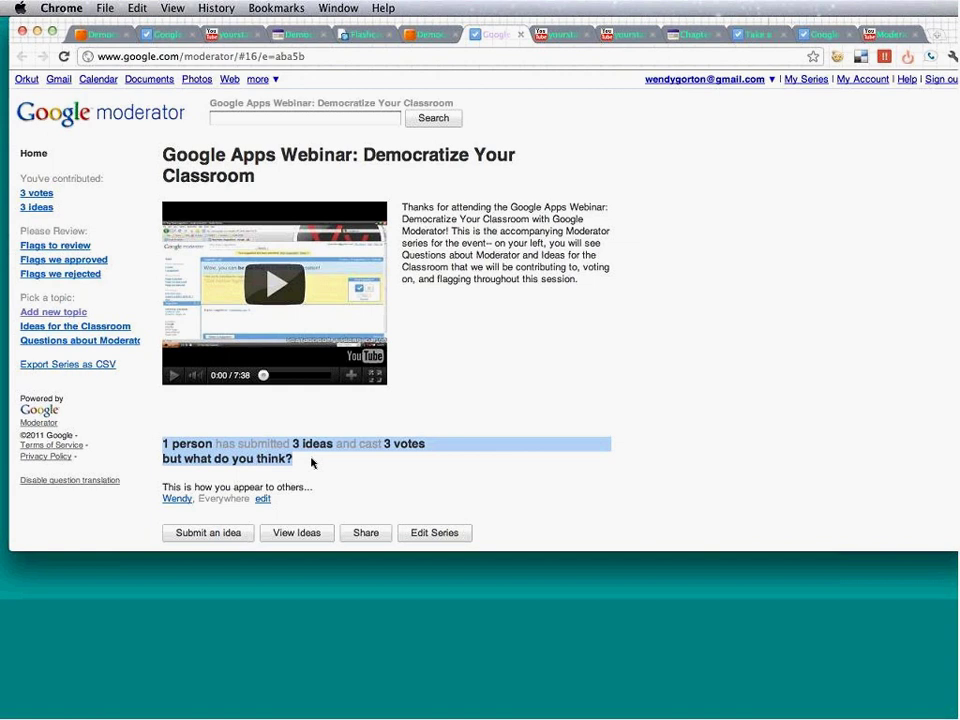
{"action": "left_click", "coordinate": [312, 463]}
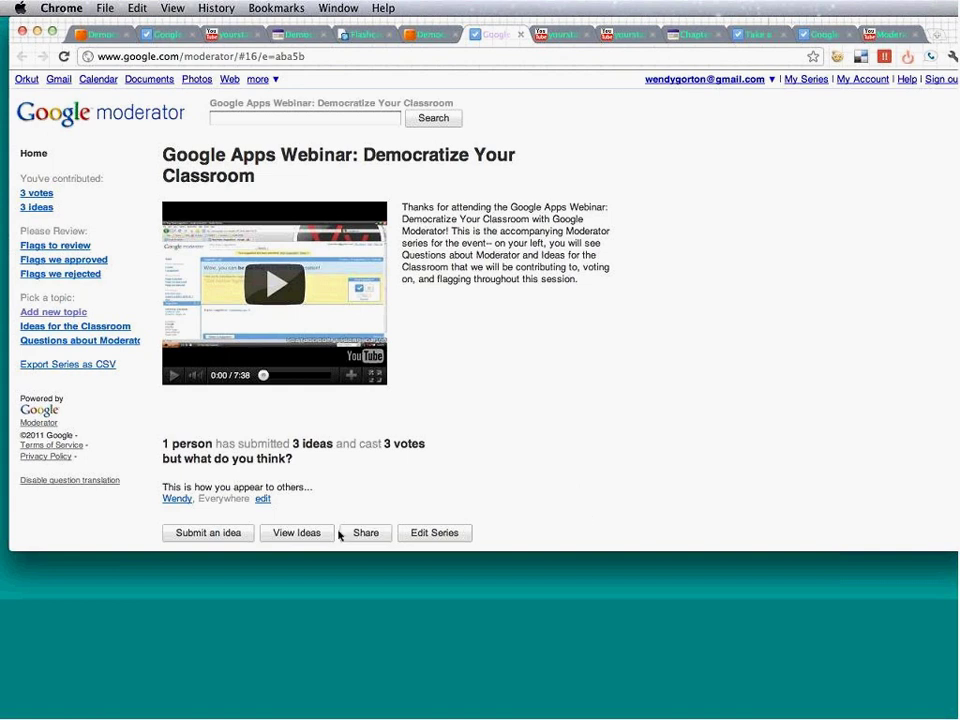
{"action": "left_click", "coordinate": [263, 500]}
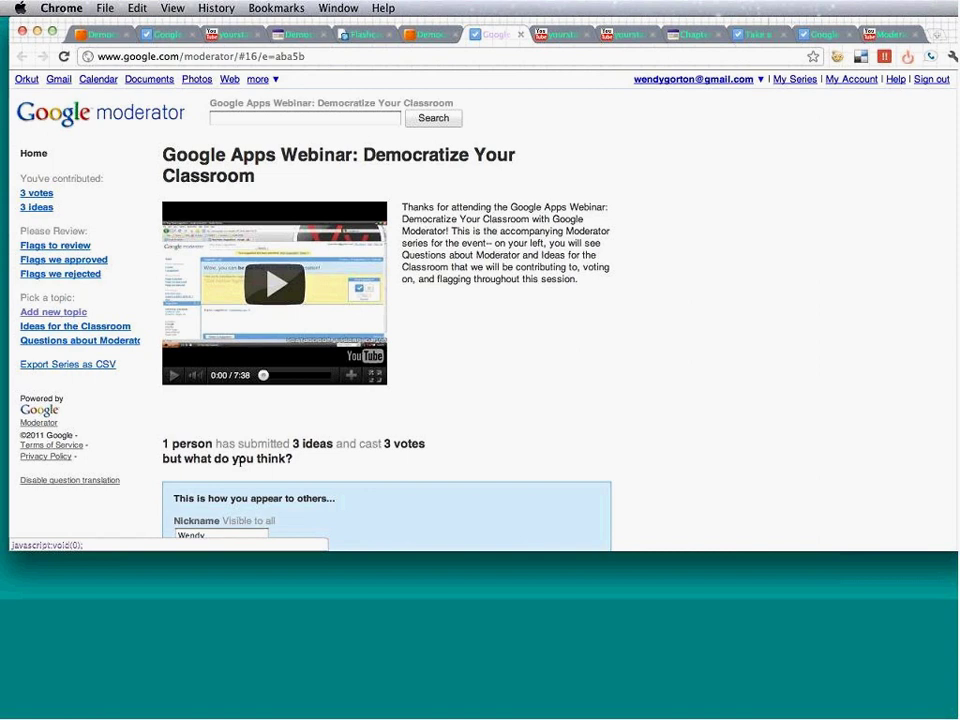
{"action": "scroll", "coordinate": [240, 458], "scroll_direction": "down", "scroll_amount": 1}
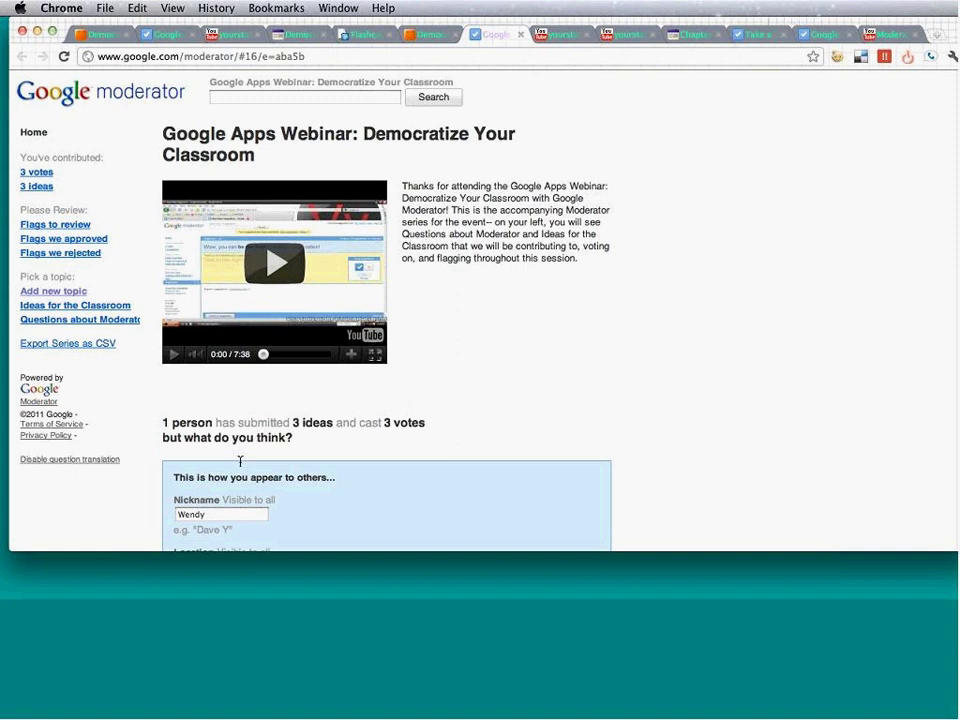
Step: Save the nickname and the location "Everywhere" in the "This is how you appear to others" details
{"action": "scroll", "coordinate": [240, 461], "scroll_direction": "down", "scroll_amount": 3}
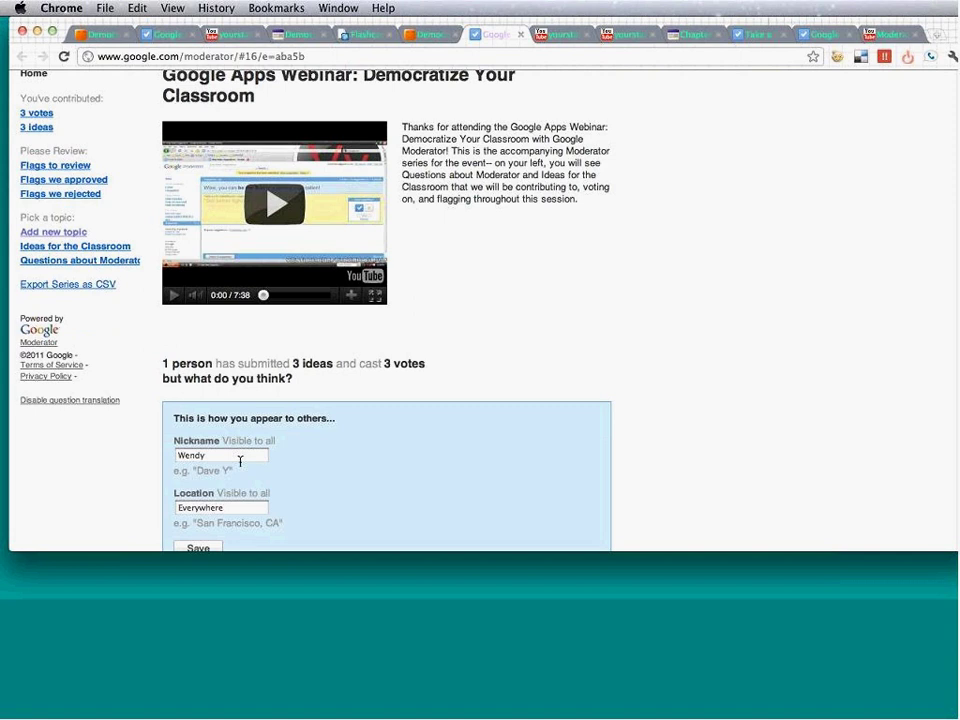
{"action": "scroll", "coordinate": [240, 461], "scroll_direction": "down", "scroll_amount": 2}
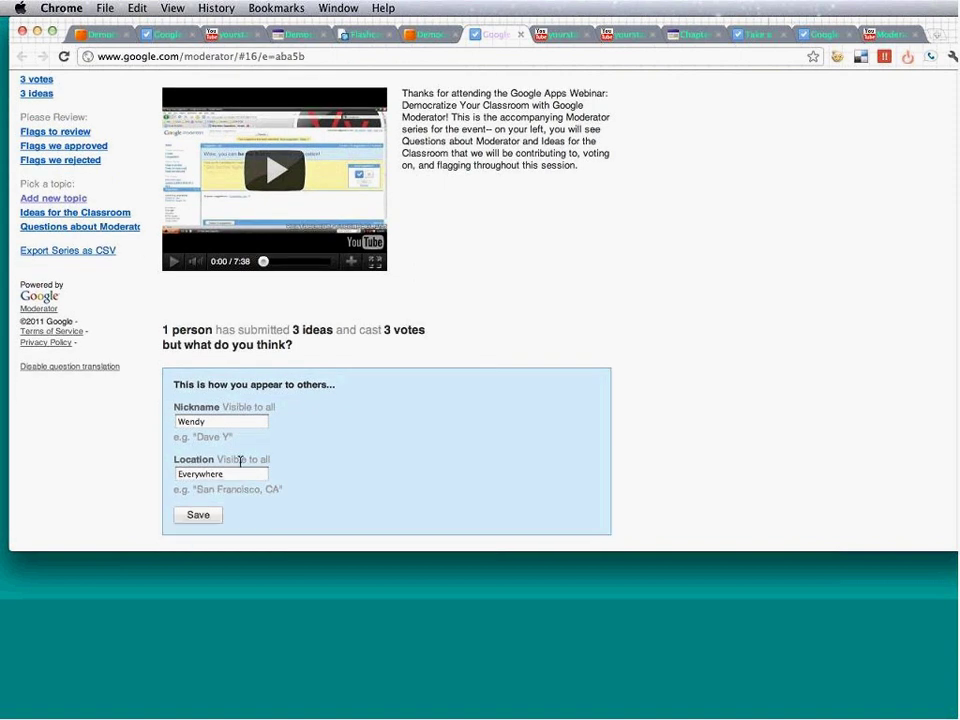
{"action": "scroll", "coordinate": [240, 461], "scroll_direction": "down", "scroll_amount": 1}
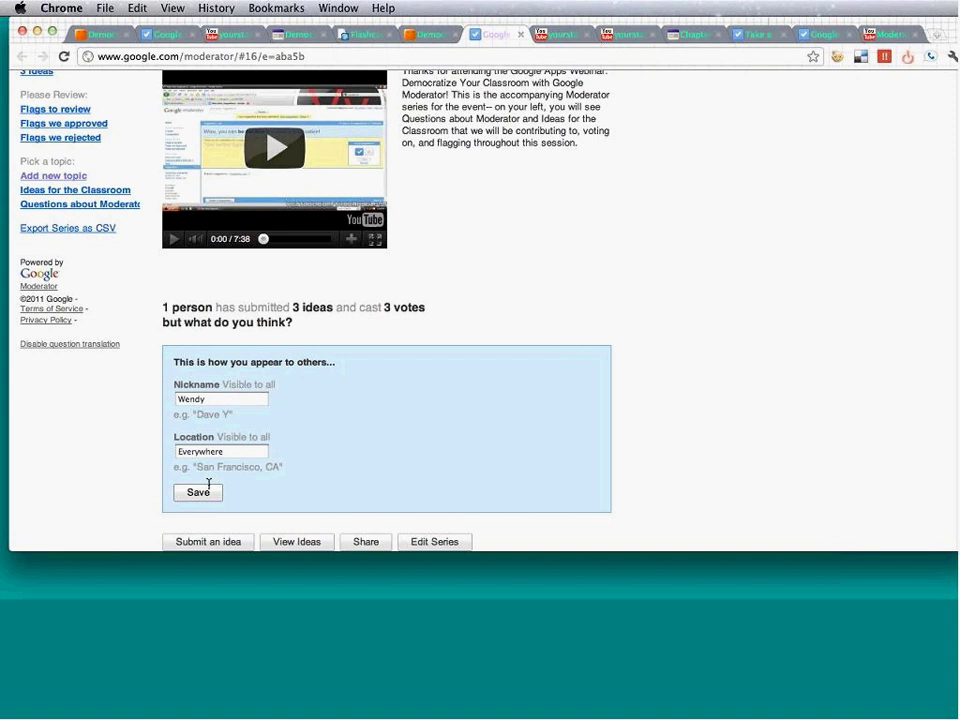
{"action": "left_click", "coordinate": [199, 490]}
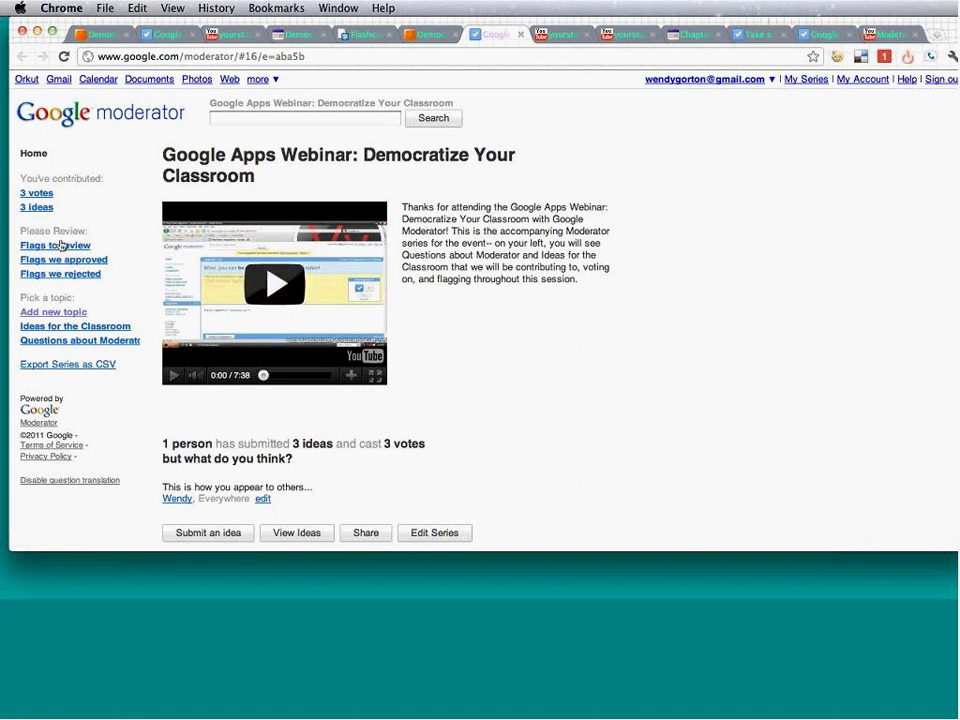
Step: View the ideas in the "Ideas for the Classroom" and "Questions about Moderator" topics, returning to "Ideas for the Classroom"
{"action": "left_click", "coordinate": [77, 327]}
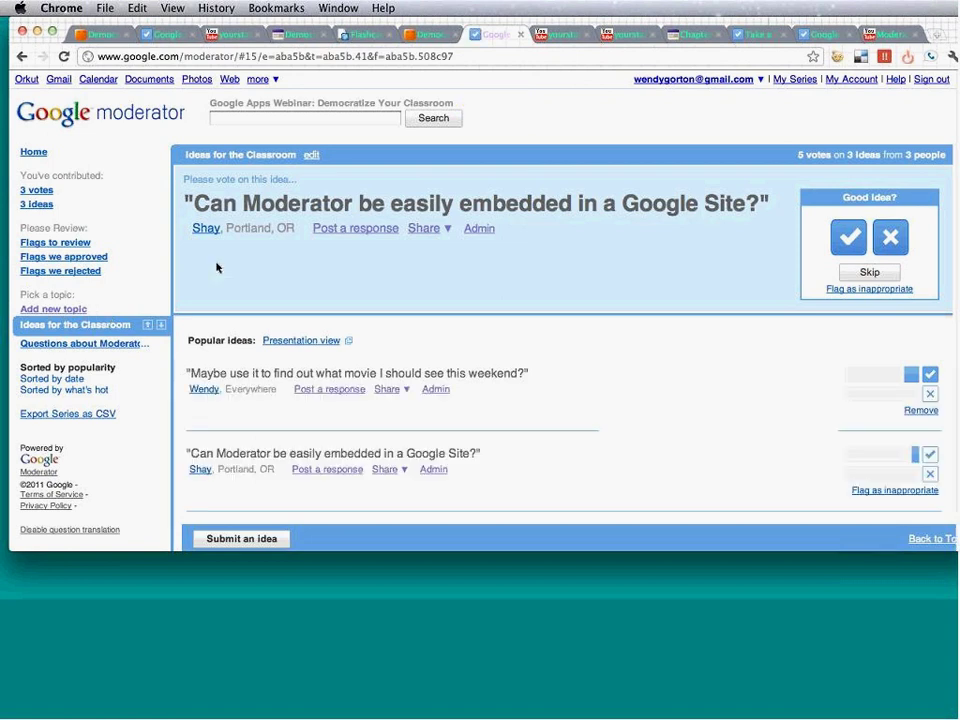
{"action": "left_click", "coordinate": [80, 346]}
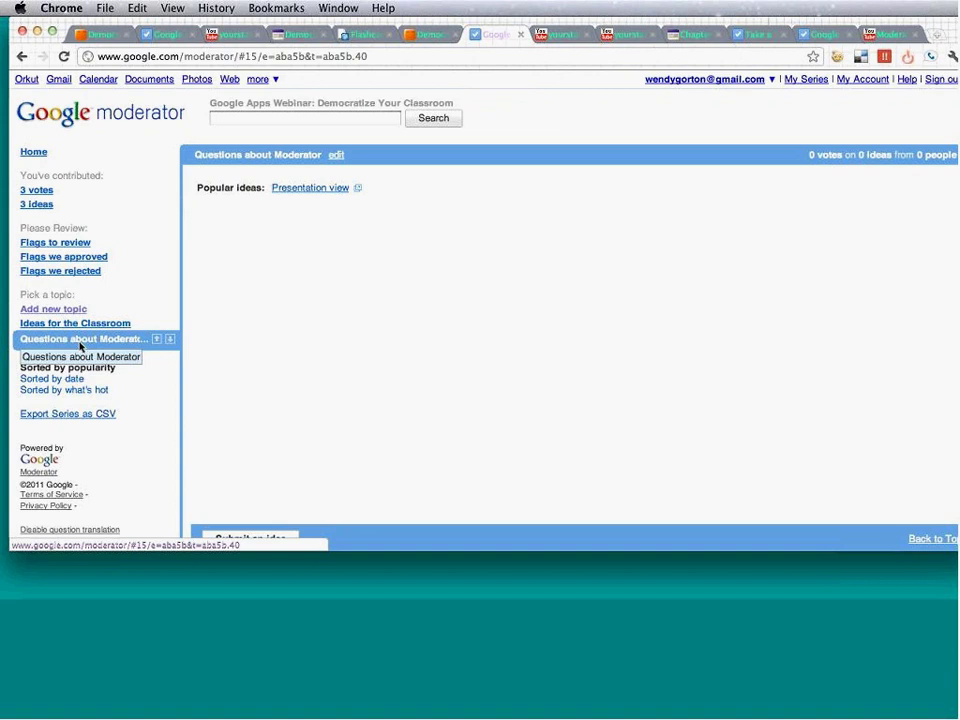
{"action": "left_click", "coordinate": [98, 323]}
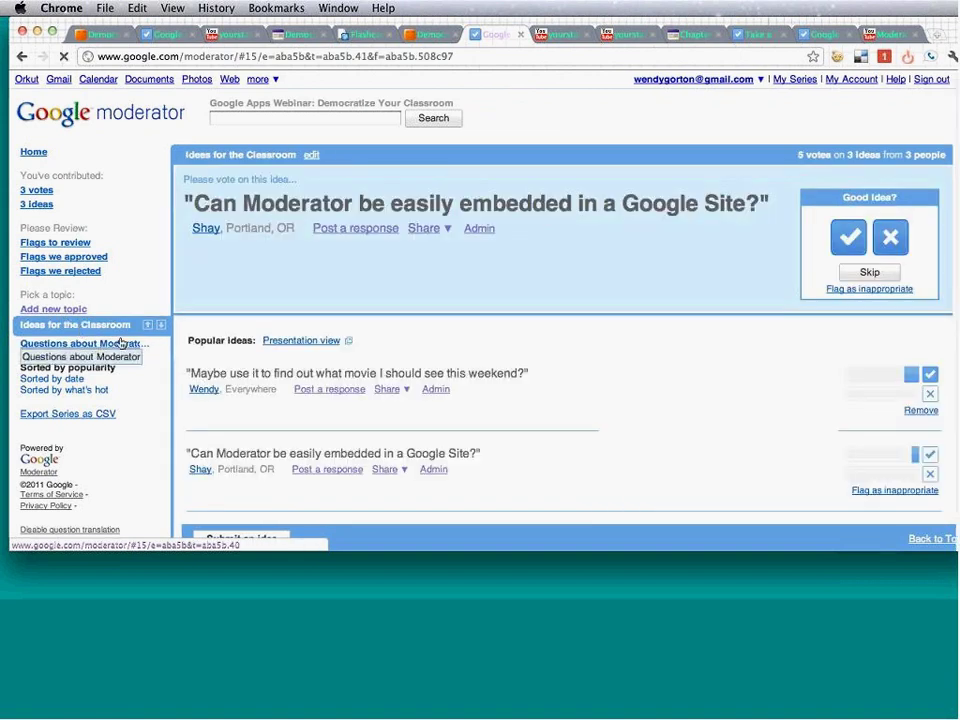
{"action": "left_click", "coordinate": [120, 343]}
{"action": "left_click", "coordinate": [115, 324]}
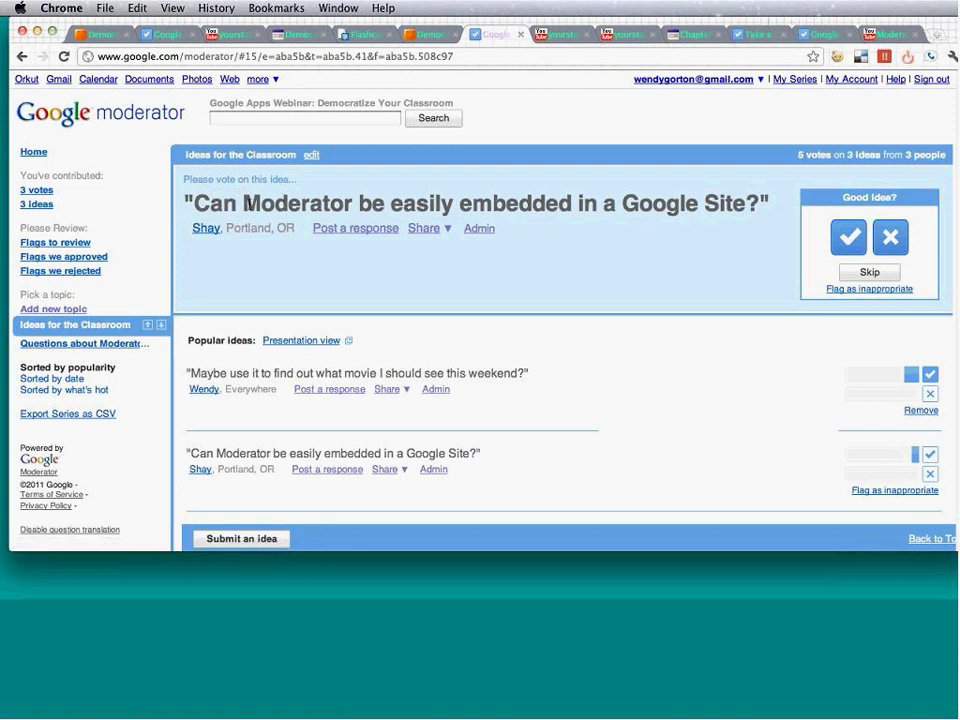
Step: Move the featured idea about embedding Moderator in a Google Site to the "Questions about Moderator" topic and check both topics
{"action": "left_click", "coordinate": [479, 229]}
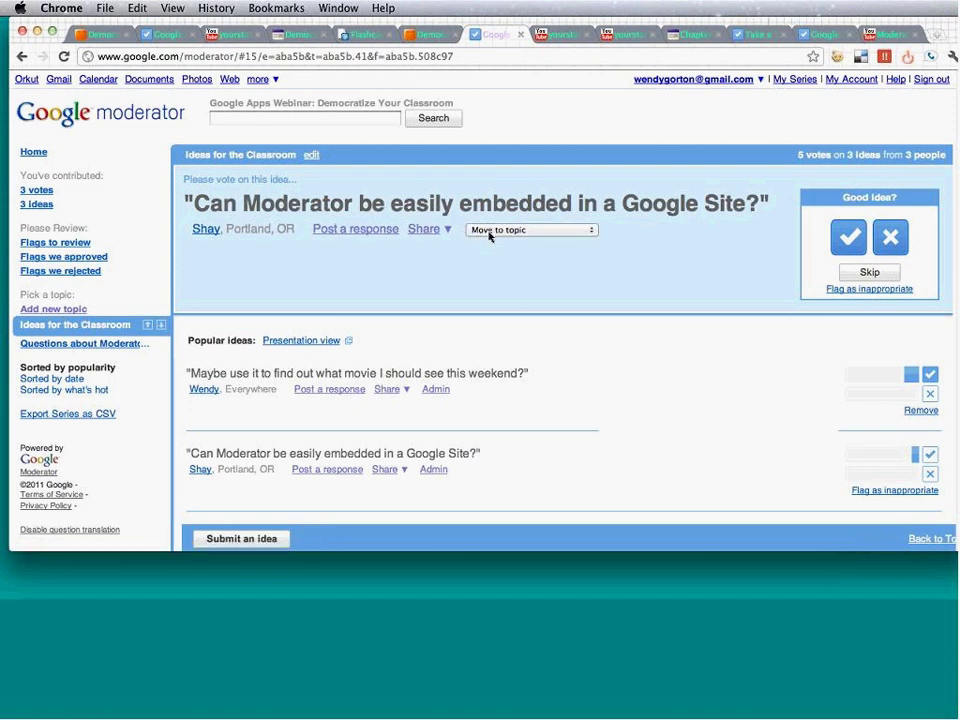
{"action": "left_click", "coordinate": [490, 231]}
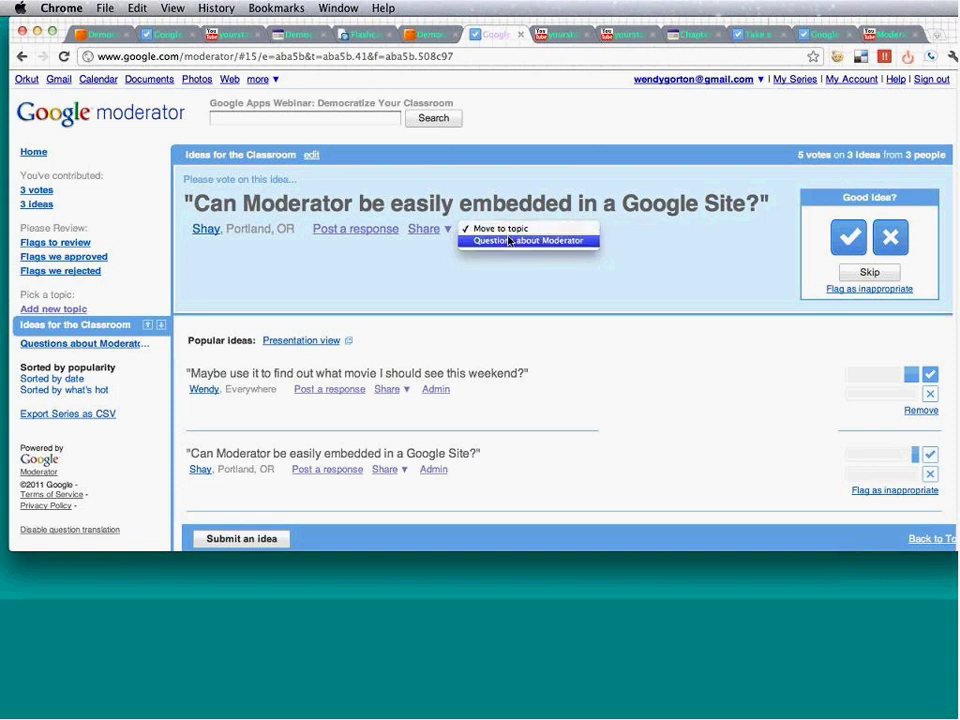
{"action": "left_click", "coordinate": [509, 240]}
{"action": "left_click", "coordinate": [80, 342]}
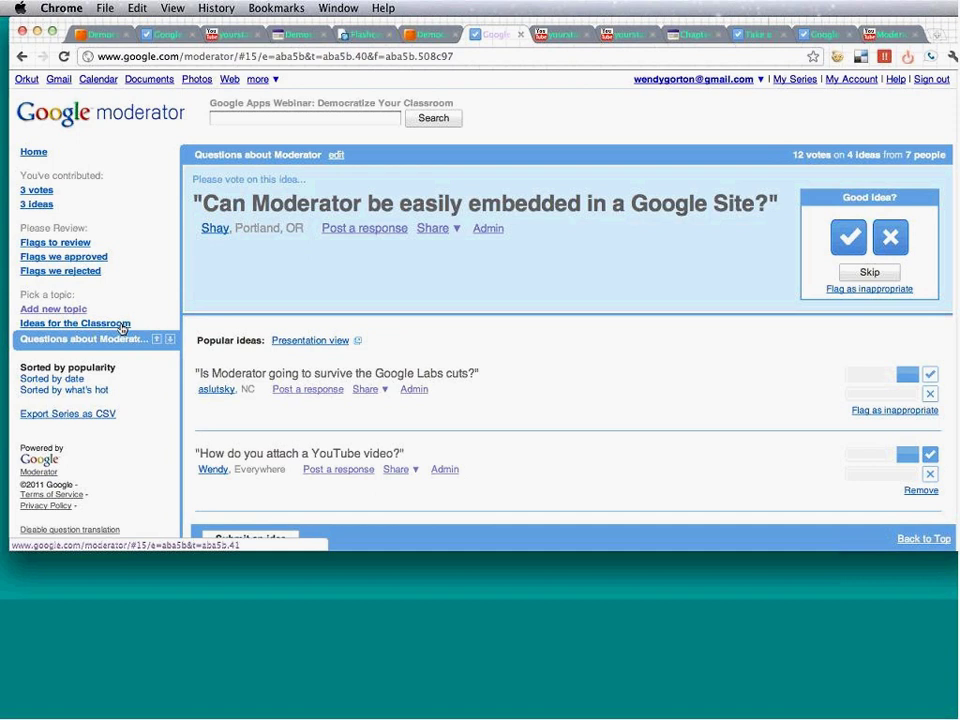
{"action": "left_click", "coordinate": [121, 326]}
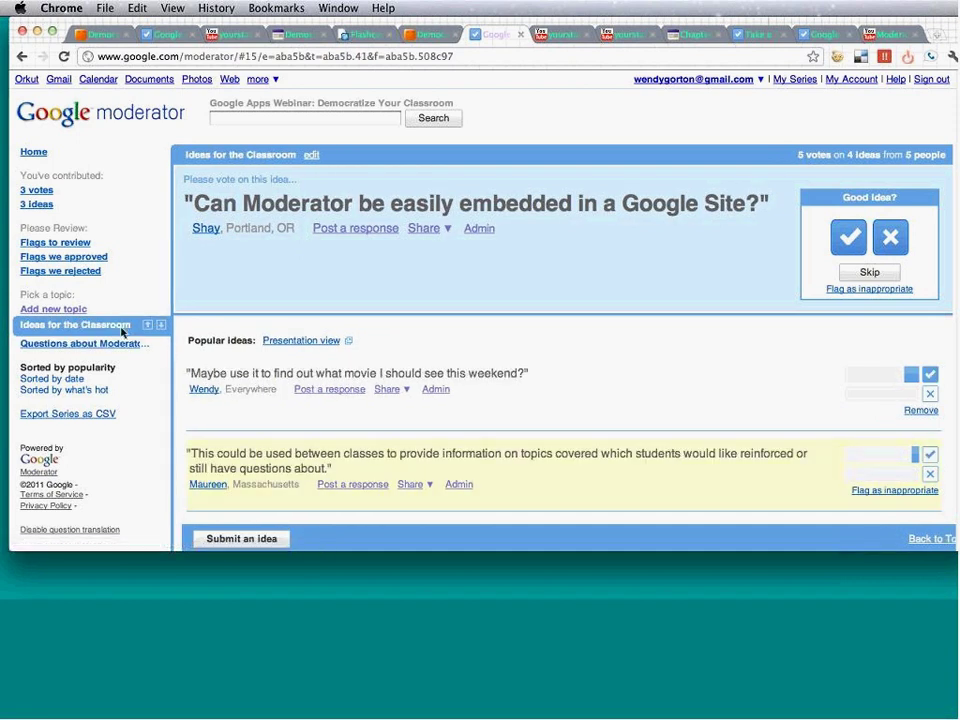
Step: Submit a new idea under "Questions about Moderator" asking whether the presenter's audio will last
{"action": "left_click", "coordinate": [118, 345]}
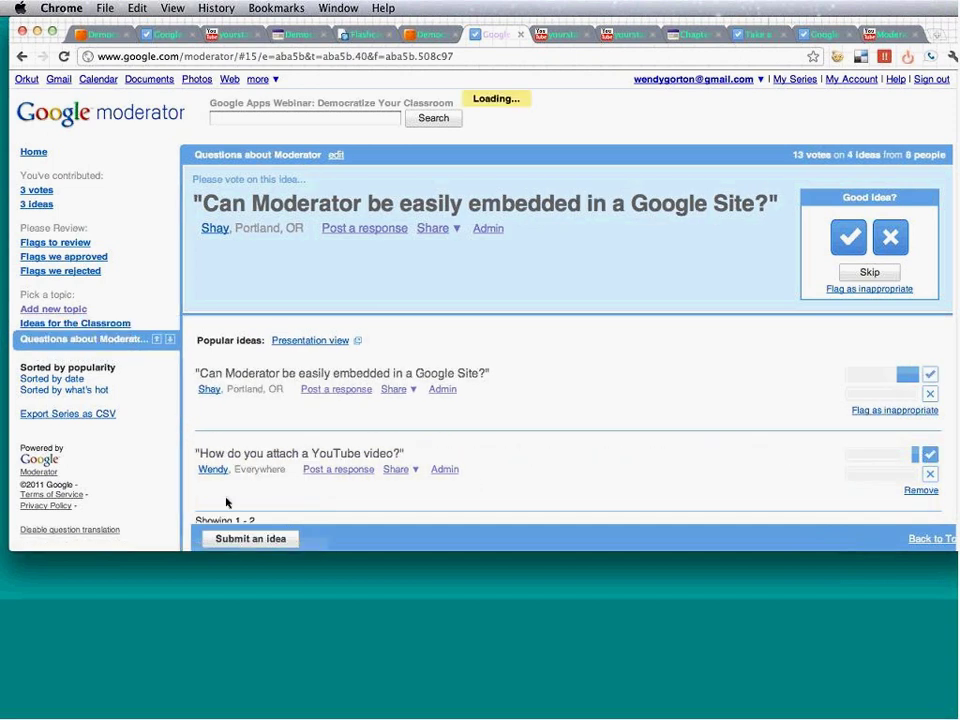
{"action": "left_click", "coordinate": [250, 538]}
{"action": "type", "text": "Will Wendy's audio last?"}
{"action": "left_click", "coordinate": [238, 537]}
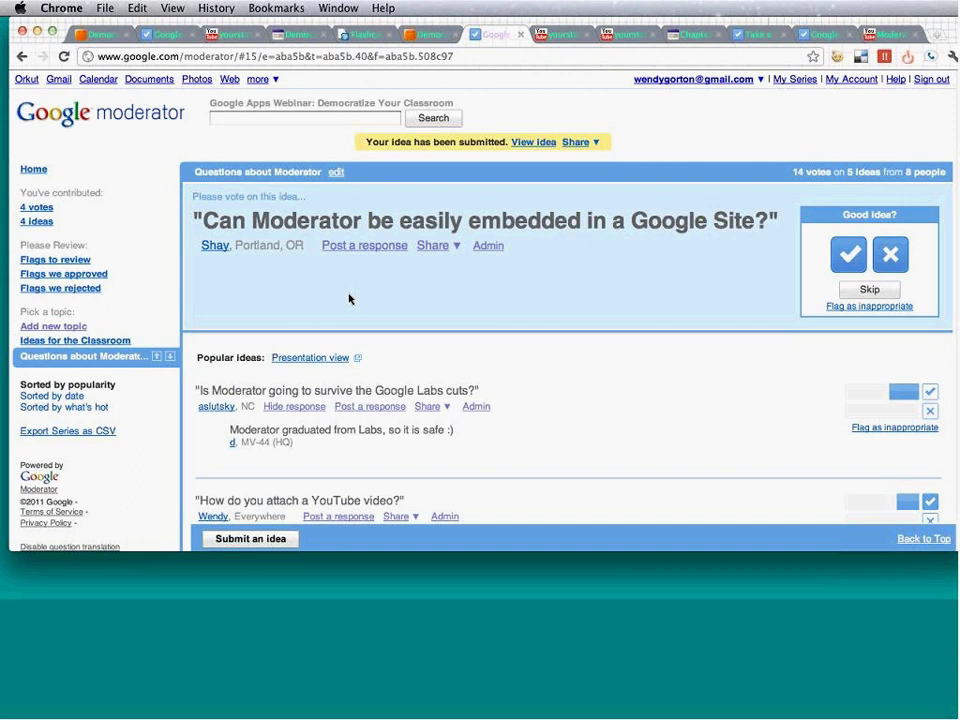
Step: Review the submitted questions, responses and votes listed under "Questions about Moderator"
{"action": "scroll", "coordinate": [349, 298], "scroll_direction": "down", "scroll_amount": 1}
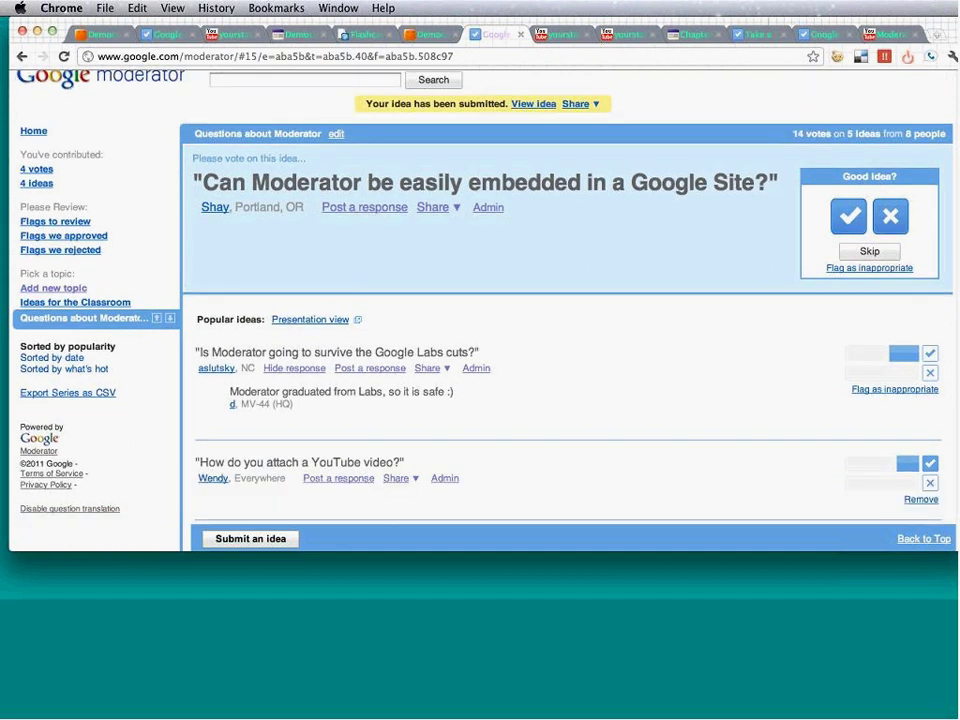
{"action": "scroll", "coordinate": [349, 298], "scroll_direction": "down", "scroll_amount": 4}
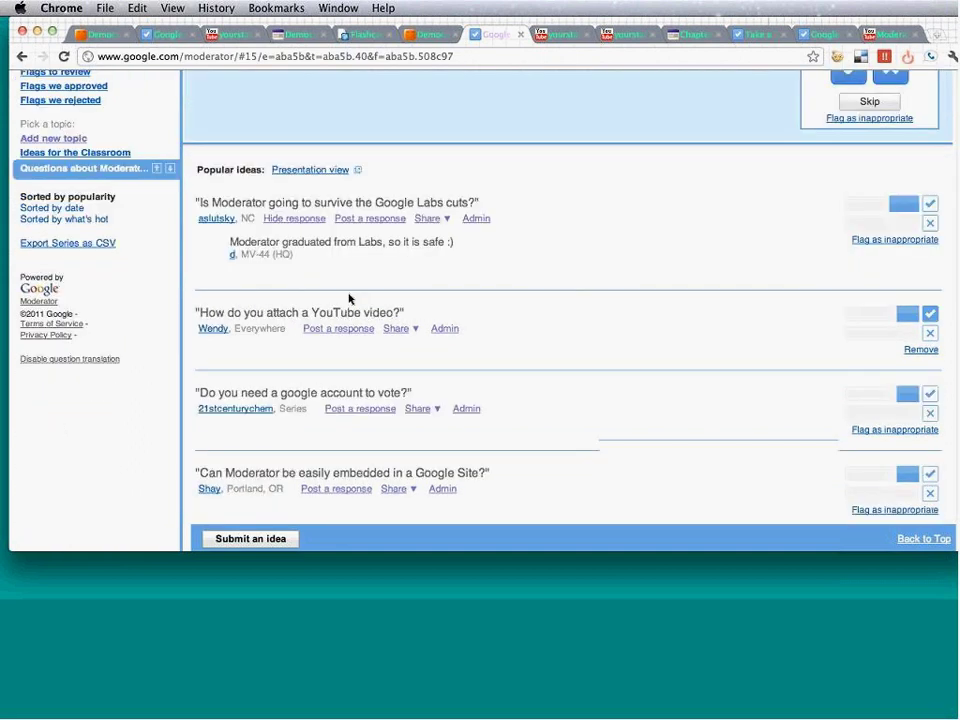
{"action": "scroll", "coordinate": [349, 298], "scroll_direction": "down", "scroll_amount": 2}
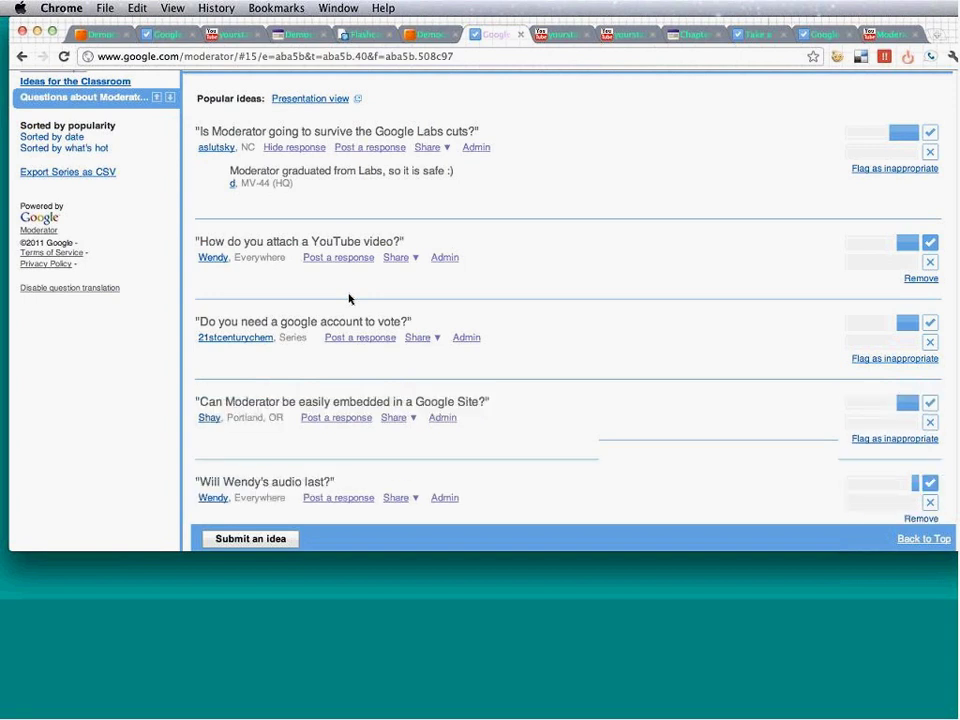
{"action": "scroll", "coordinate": [349, 298], "scroll_direction": "down", "scroll_amount": 2}
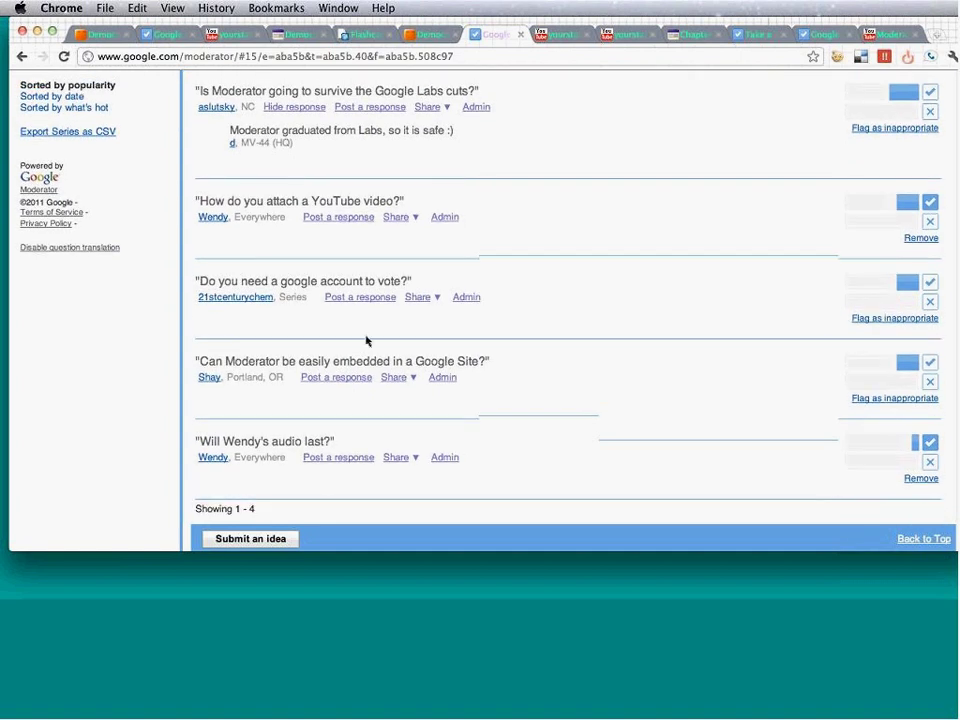
{"action": "scroll", "coordinate": [366, 341], "scroll_direction": "up", "scroll_amount": 5}
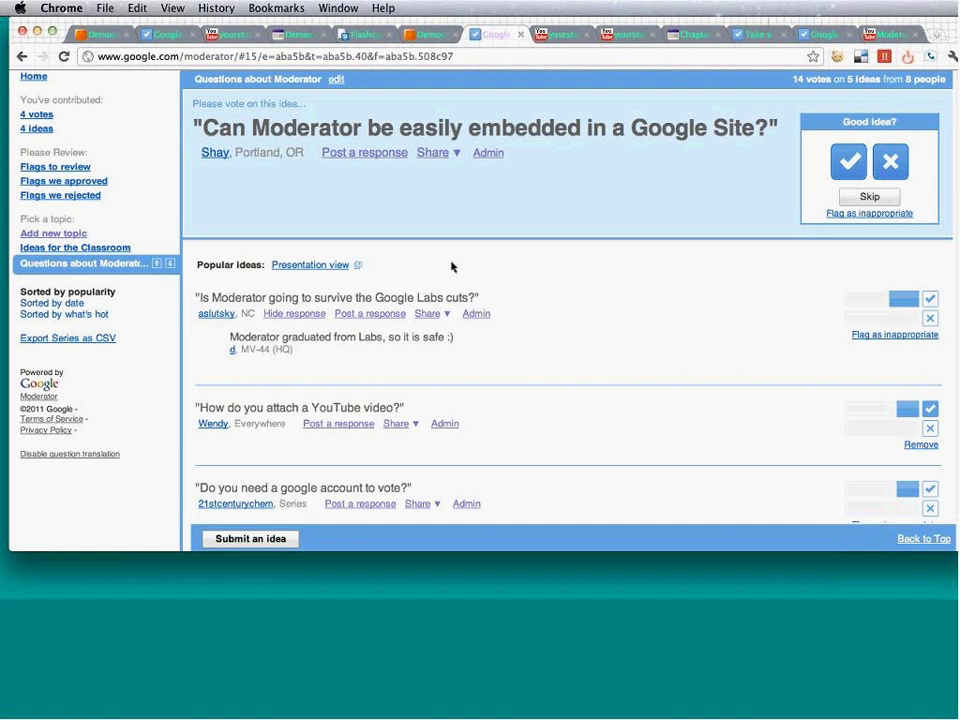
{"action": "scroll", "coordinate": [497, 195], "scroll_direction": "down", "scroll_amount": 2}
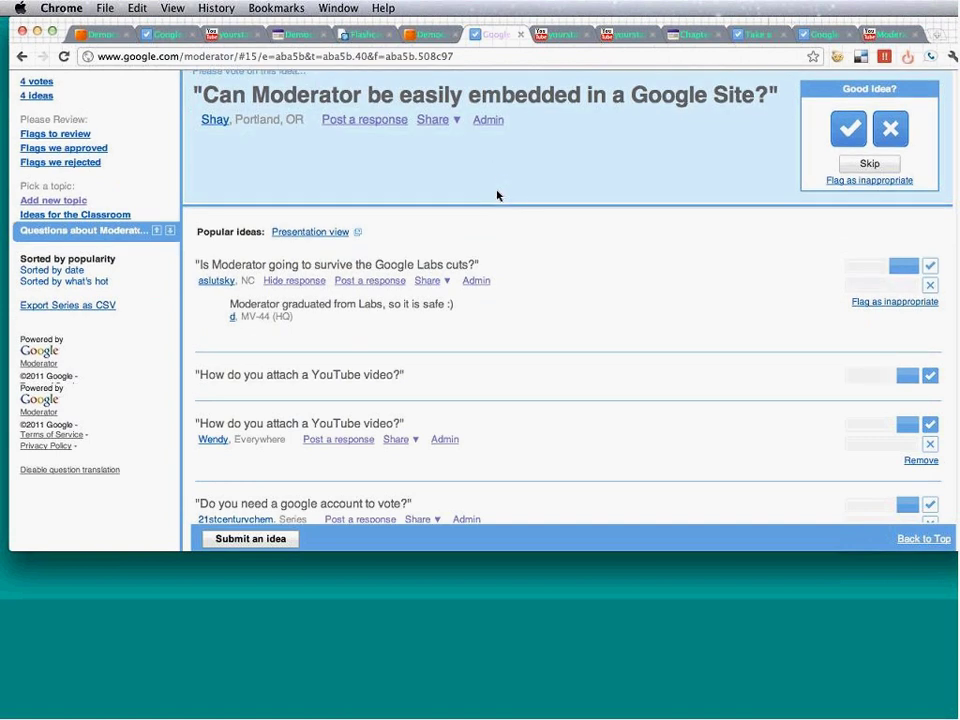
{"action": "scroll", "coordinate": [497, 190], "scroll_direction": "down", "scroll_amount": 4}
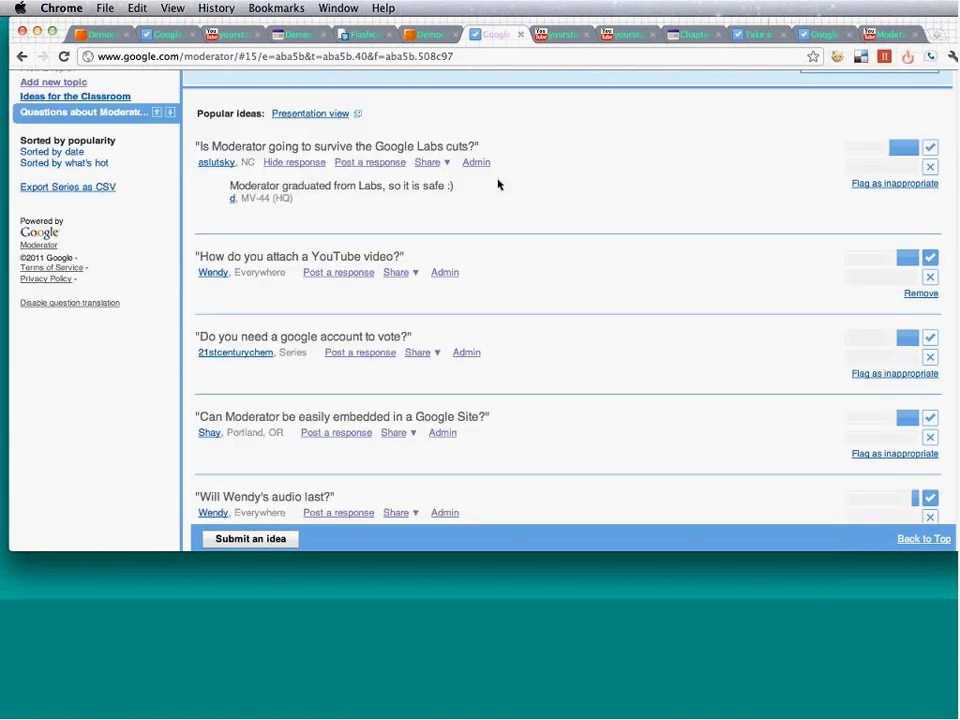
{"action": "scroll", "coordinate": [497, 168], "scroll_direction": "down", "scroll_amount": 2}
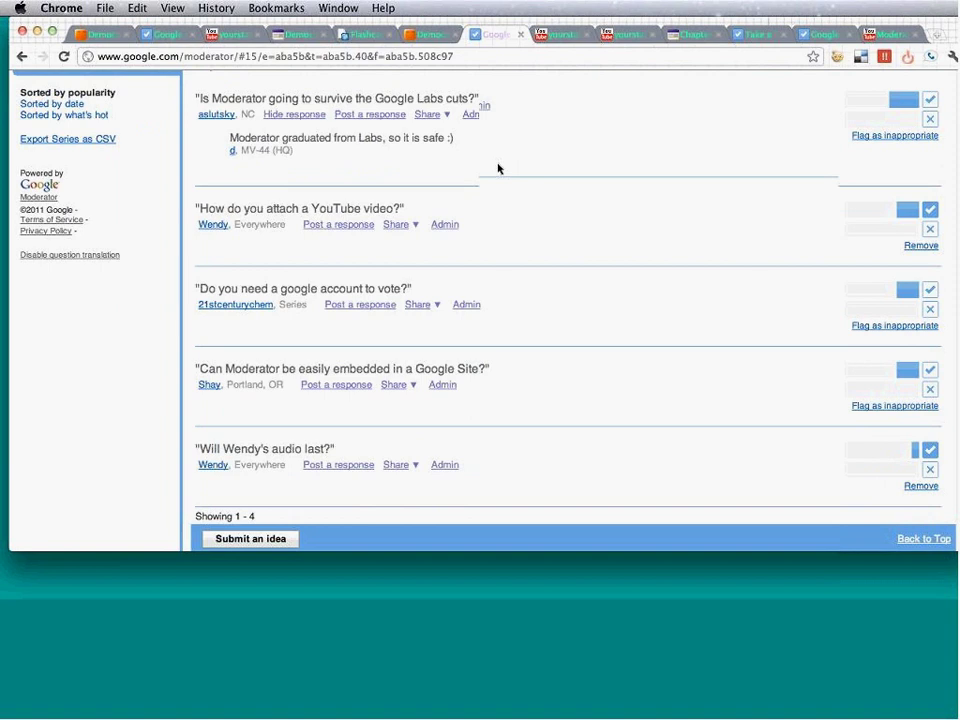
{"action": "scroll", "coordinate": [498, 168], "scroll_direction": "down", "scroll_amount": 1}
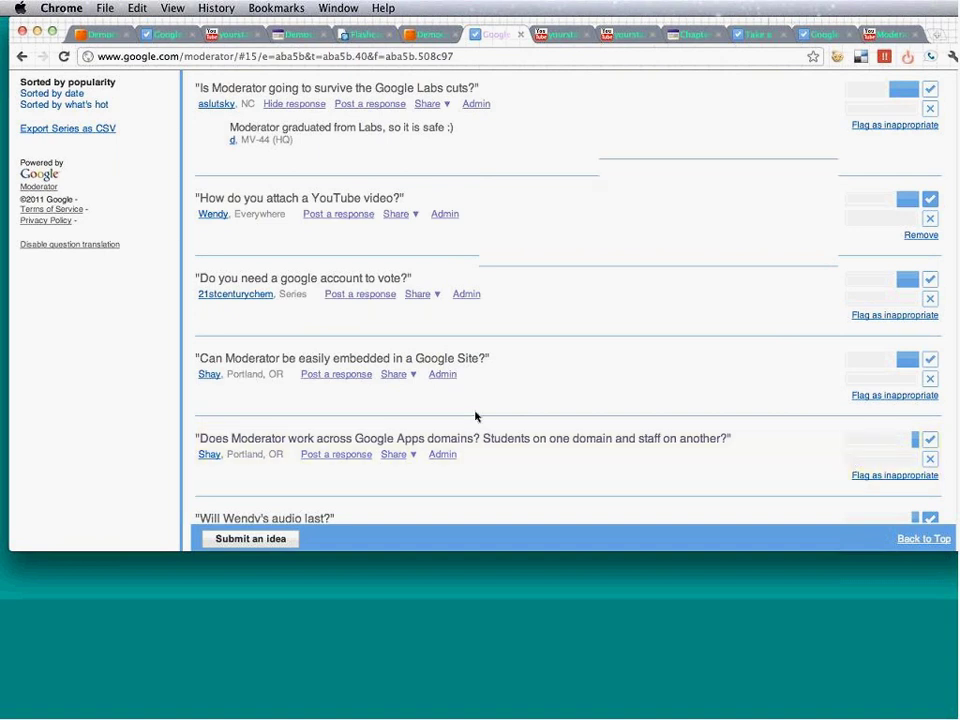
{"action": "scroll", "coordinate": [476, 418], "scroll_direction": "down", "scroll_amount": 1}
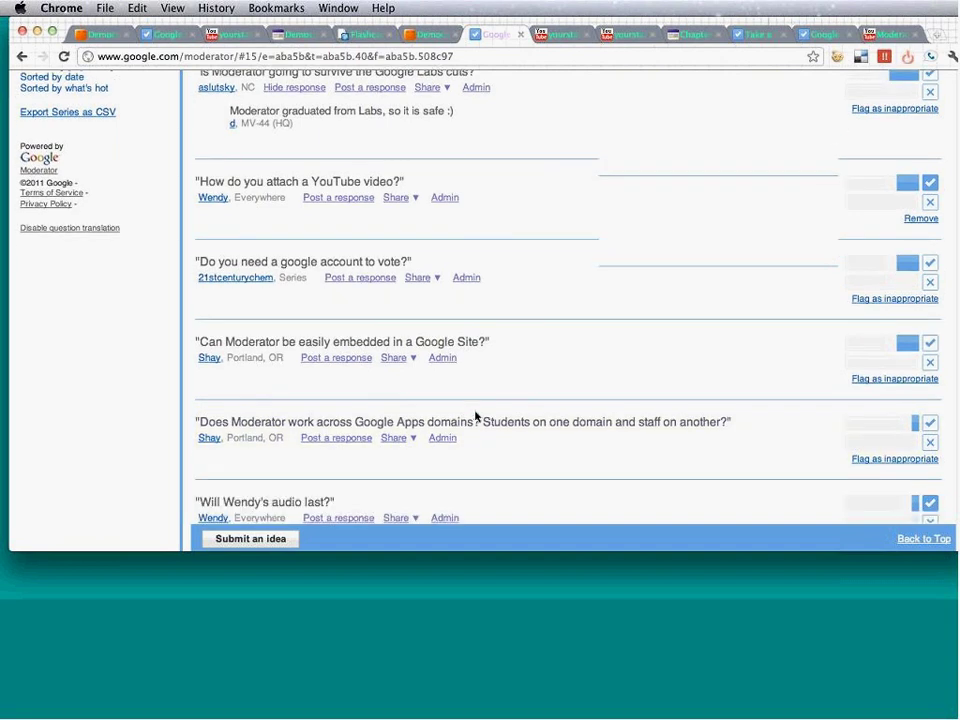
{"action": "scroll", "coordinate": [476, 417], "scroll_direction": "down", "scroll_amount": 4}
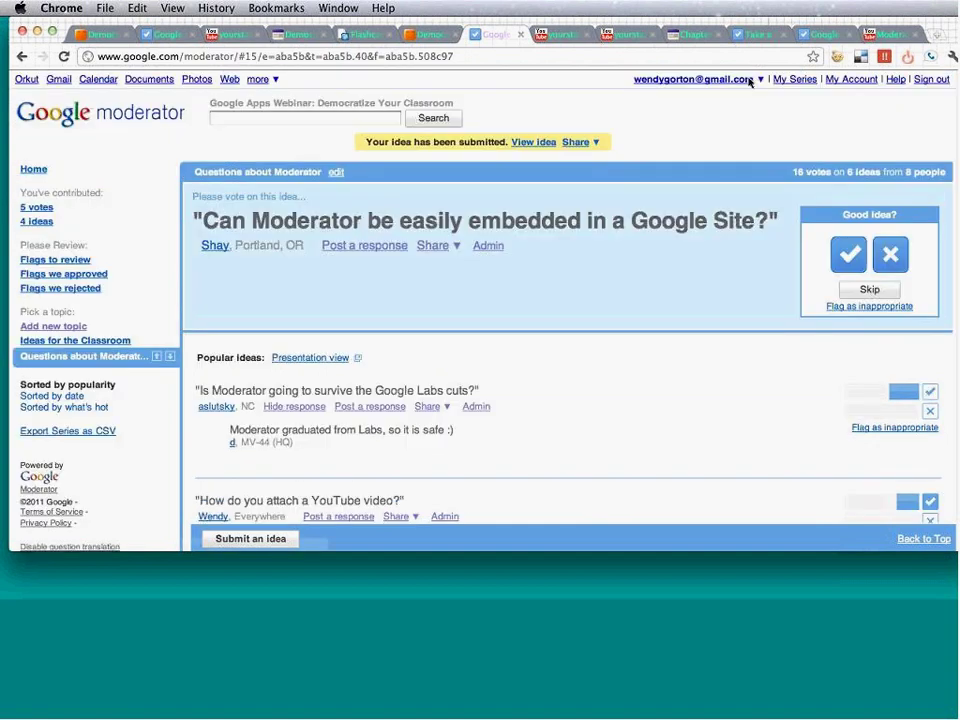
Step: Open the My Series overview of the signed-in account
{"action": "left_click", "coordinate": [805, 82]}
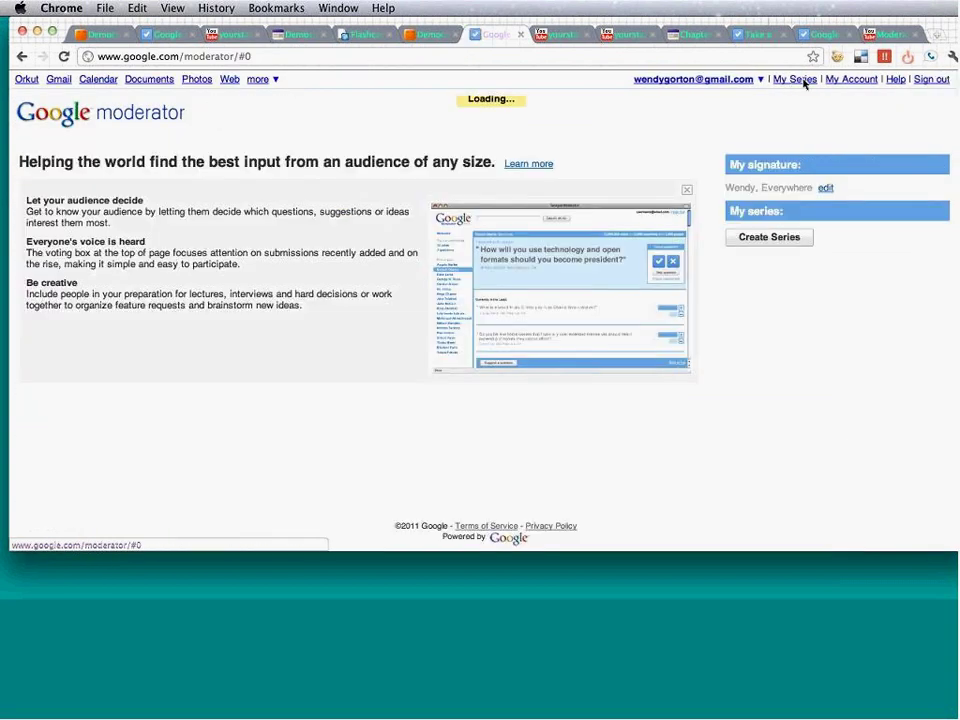
{"action": "left_click", "coordinate": [22, 56]}
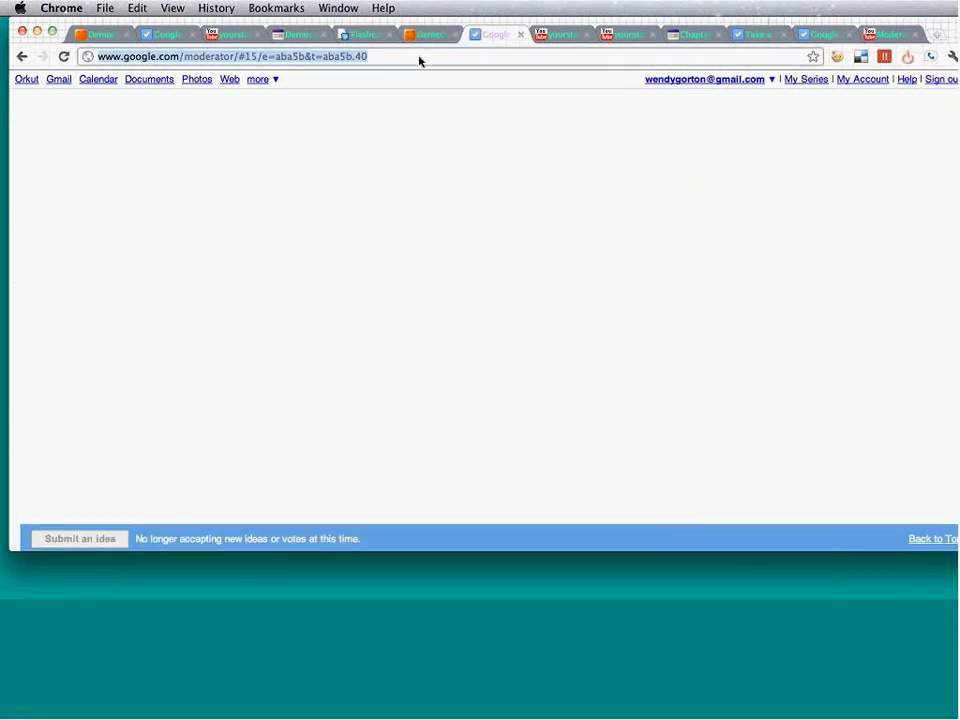
{"action": "left_click", "coordinate": [805, 84]}
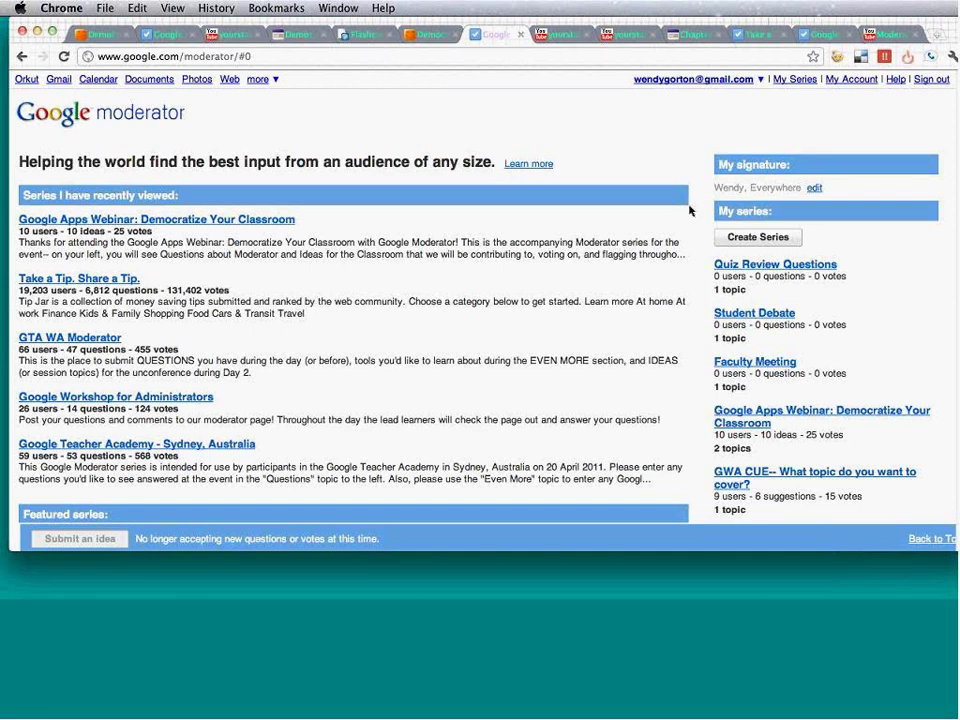
Step: Look through the recently viewed series, the featured series and the account's own series
{"action": "scroll", "coordinate": [690, 210], "scroll_direction": "down", "scroll_amount": 2}
{"action": "scroll", "coordinate": [690, 210], "scroll_direction": "down", "scroll_amount": 1}
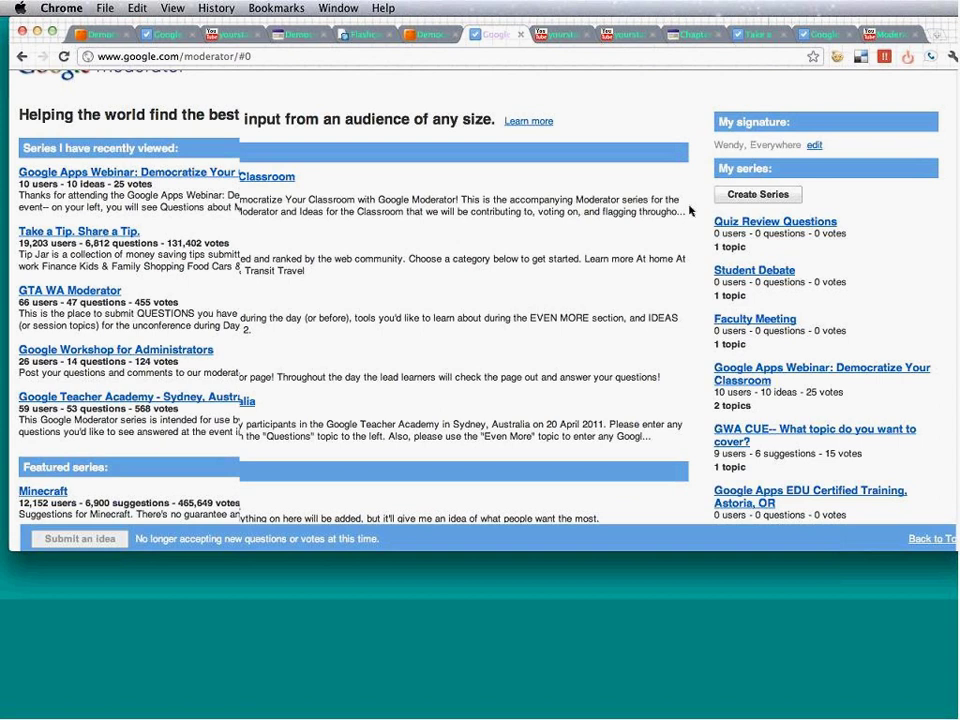
{"action": "scroll", "coordinate": [690, 210], "scroll_direction": "down", "scroll_amount": 1}
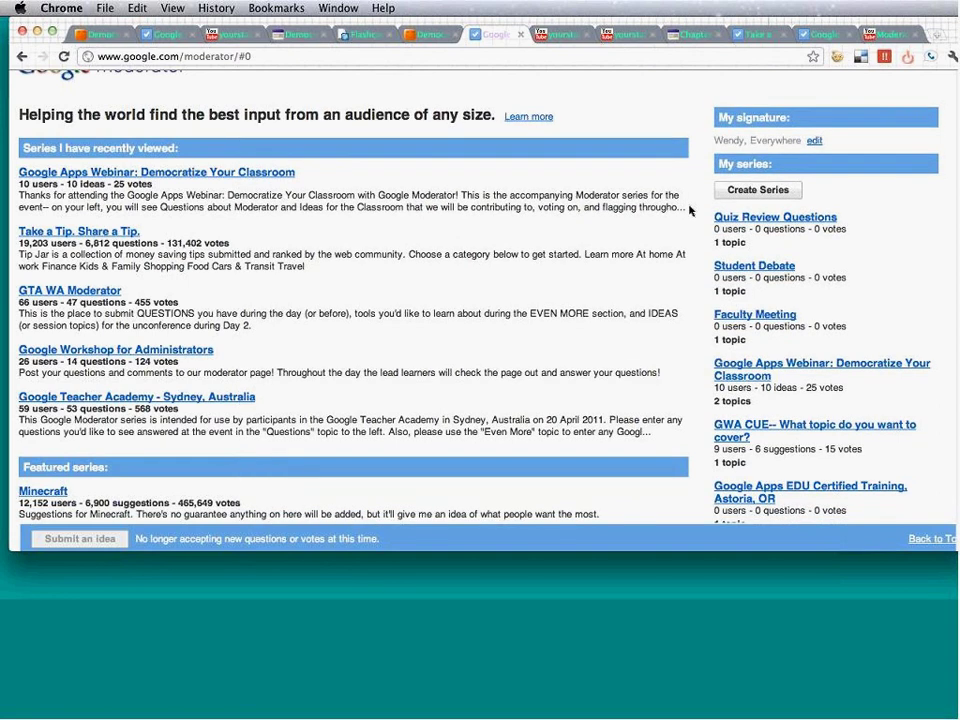
{"action": "scroll", "coordinate": [690, 210], "scroll_direction": "down", "scroll_amount": 1}
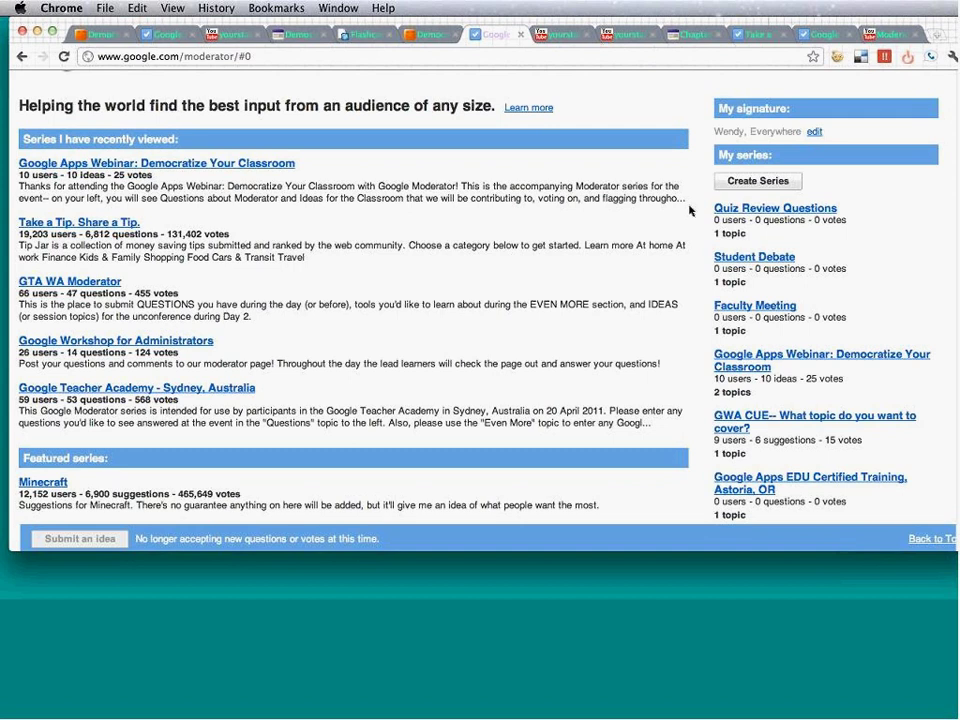
{"action": "scroll", "coordinate": [690, 210], "scroll_direction": "down", "scroll_amount": 1}
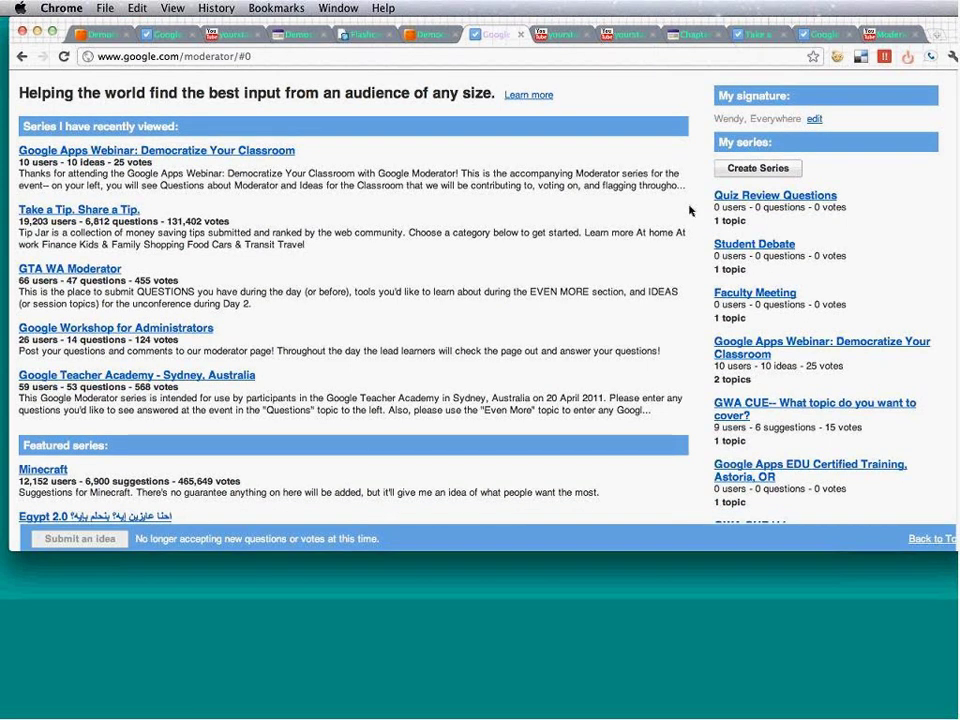
{"action": "scroll", "coordinate": [690, 210], "scroll_direction": "down", "scroll_amount": 4}
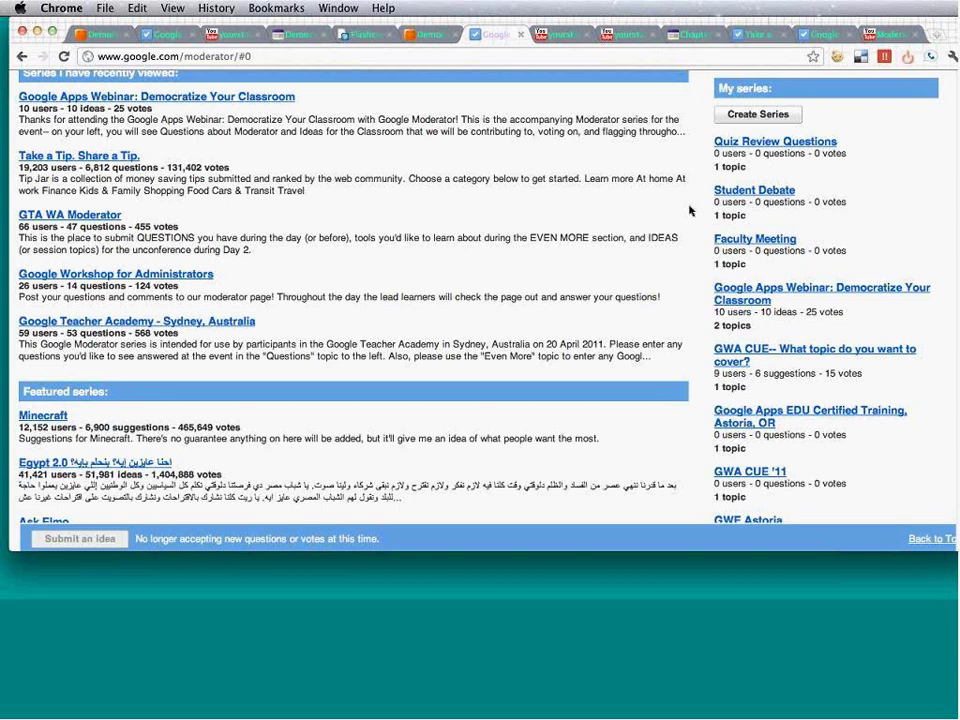
{"action": "scroll", "coordinate": [690, 210], "scroll_direction": "down", "scroll_amount": 3}
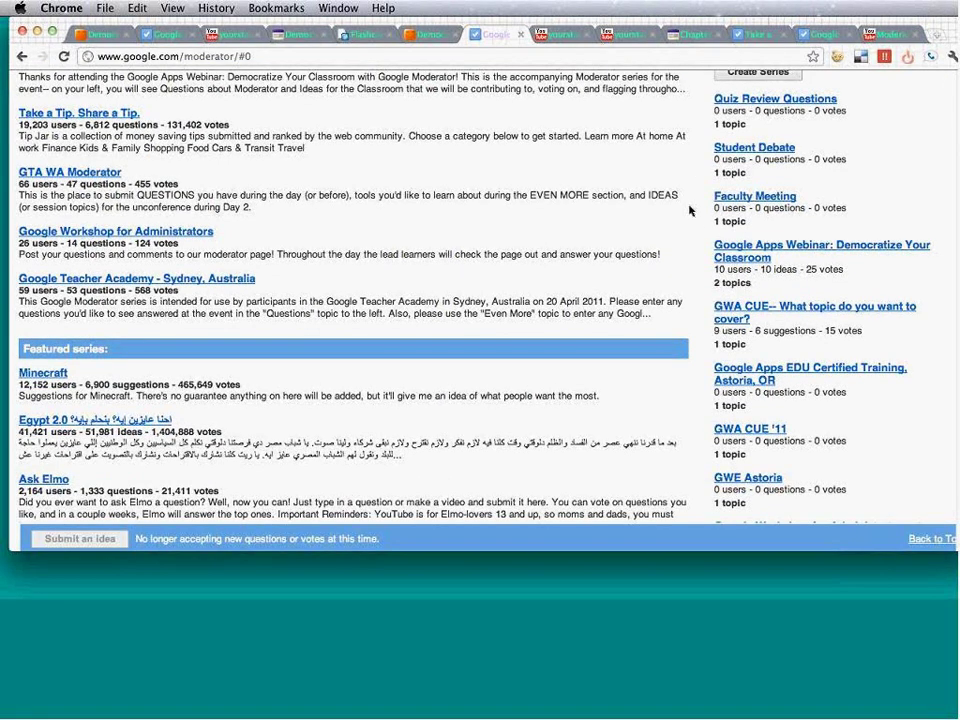
{"action": "scroll", "coordinate": [690, 210], "scroll_direction": "down", "scroll_amount": 4}
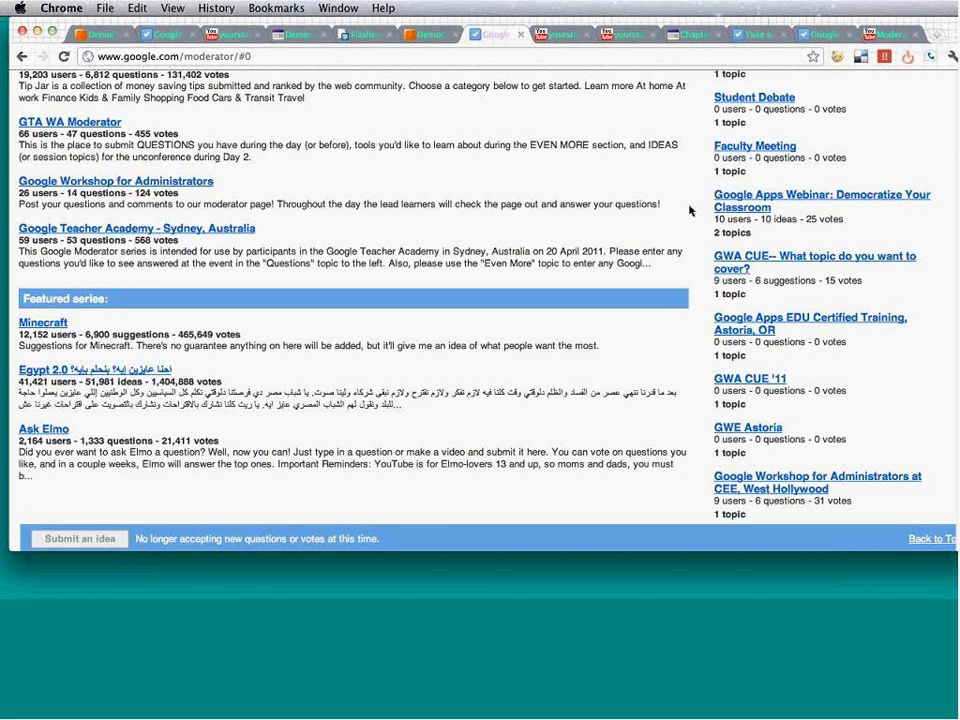
Step: Examine the account's own series, such as Quiz Review Questions, Student Debate and Faculty Meeting, with their participation and topic counts
{"action": "scroll", "coordinate": [780, 240], "scroll_direction": "up", "scroll_amount": 5}
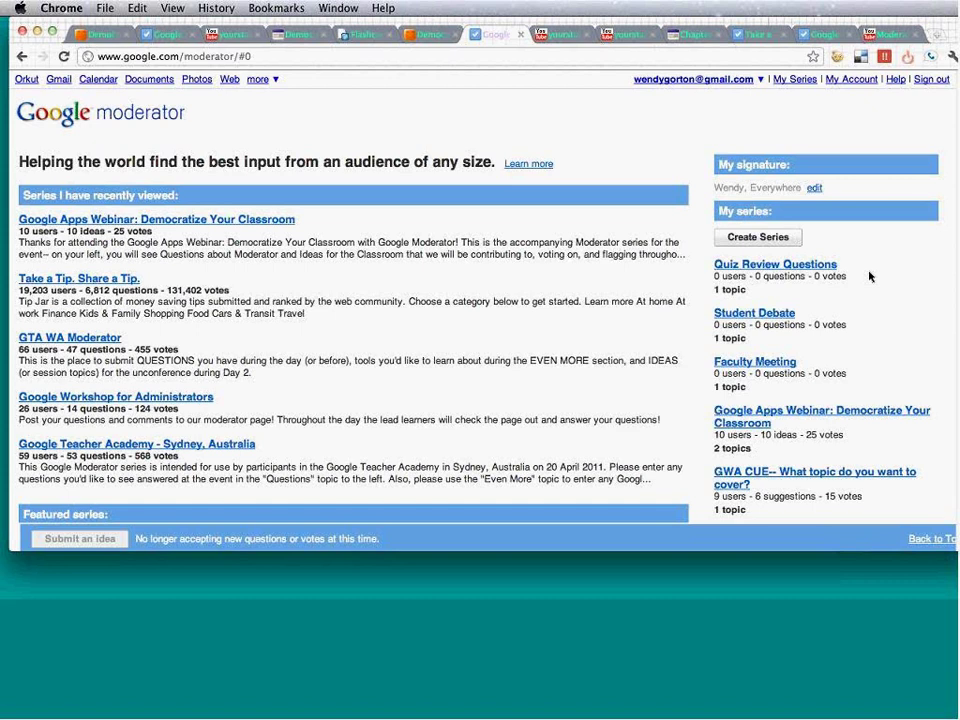
{"action": "scroll", "coordinate": [869, 277], "scroll_direction": "down", "scroll_amount": 1}
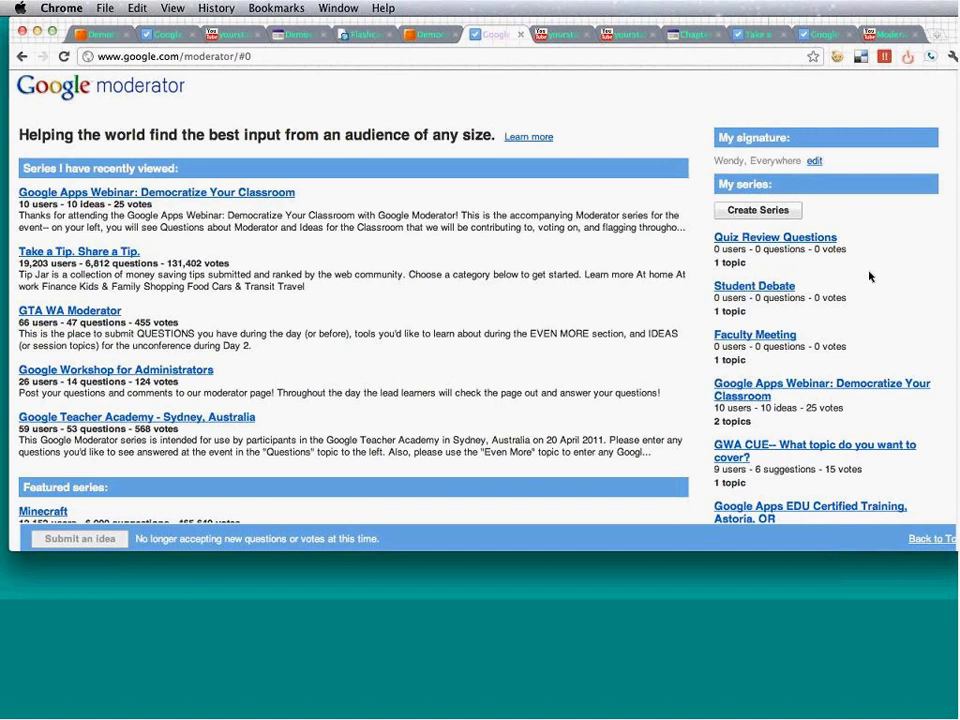
{"action": "scroll", "coordinate": [869, 277], "scroll_direction": "down", "scroll_amount": 1}
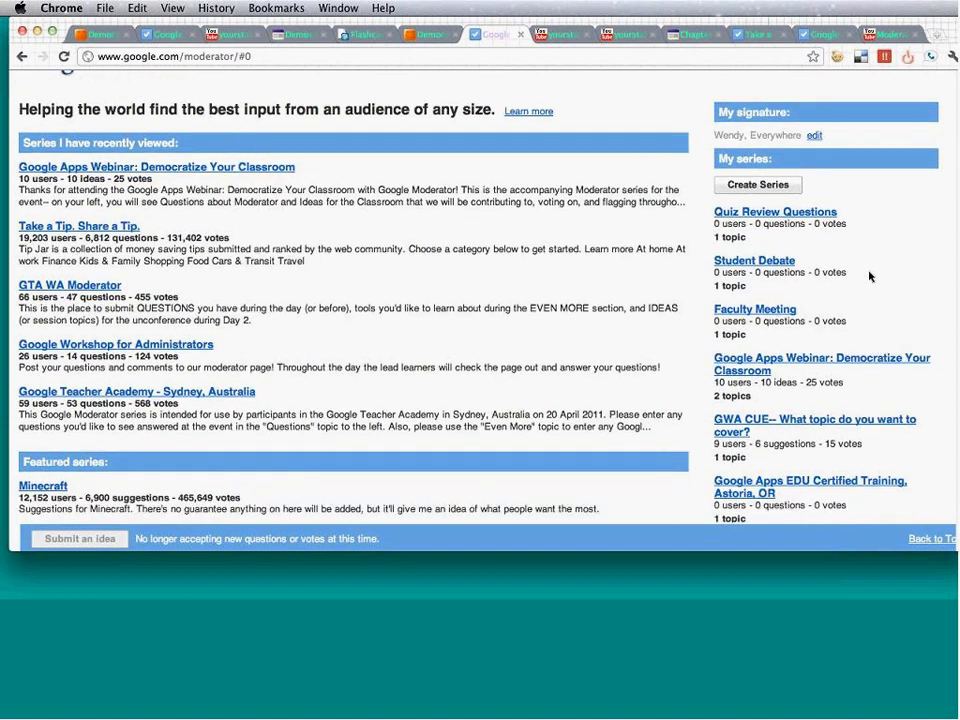
{"action": "scroll", "coordinate": [869, 277], "scroll_direction": "down", "scroll_amount": 2}
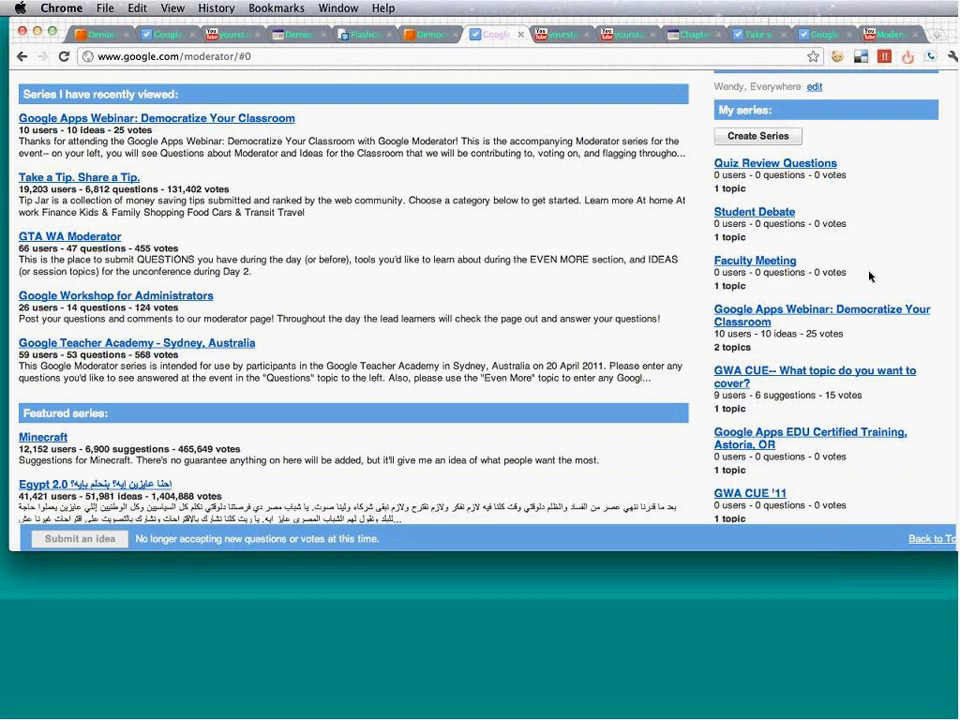
{"action": "scroll", "coordinate": [869, 277], "scroll_direction": "down", "scroll_amount": 1}
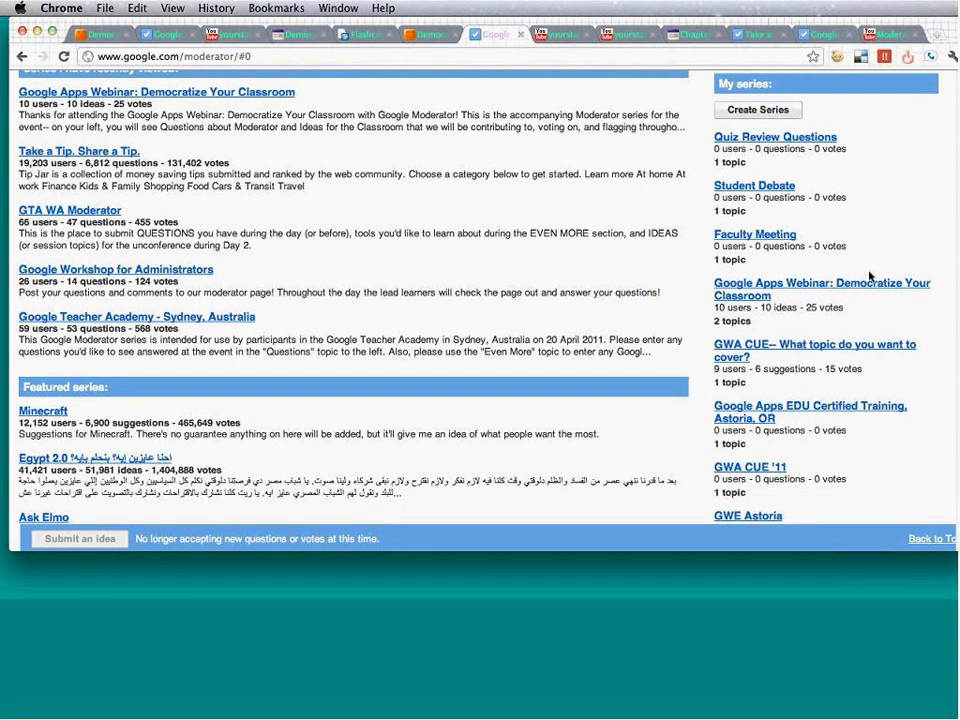
{"action": "scroll", "coordinate": [869, 277], "scroll_direction": "down", "scroll_amount": 1}
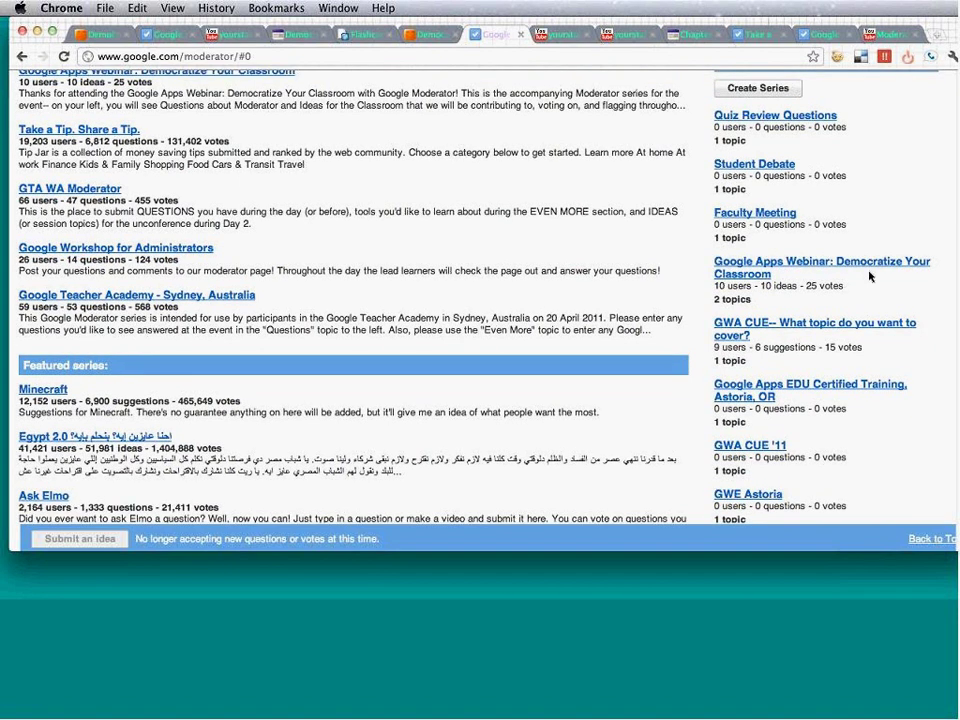
{"action": "scroll", "coordinate": [871, 240], "scroll_direction": "down", "scroll_amount": 2}
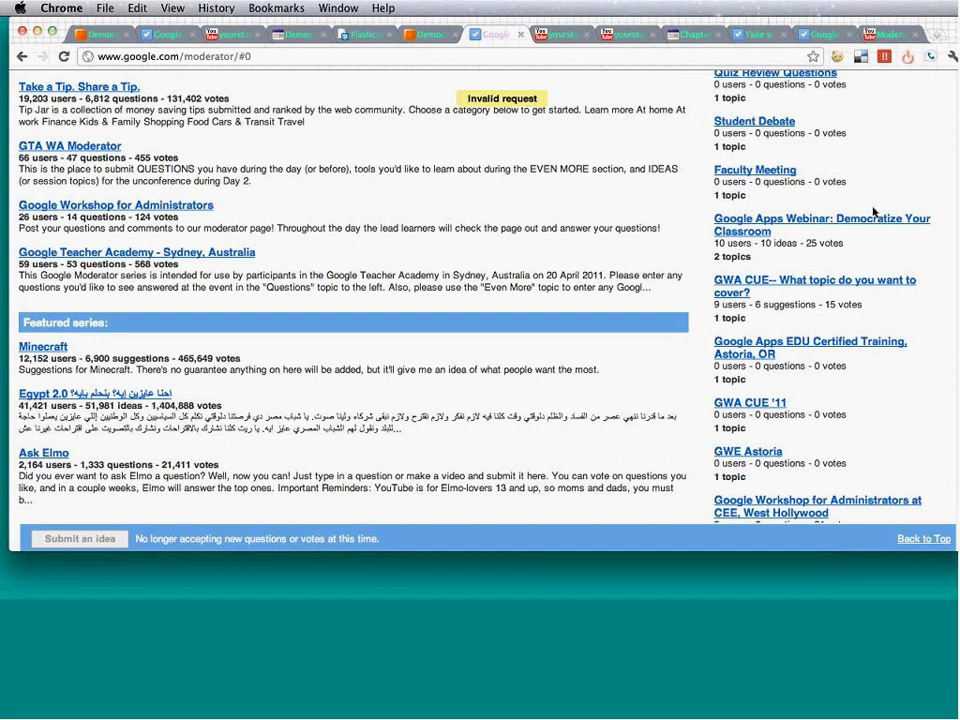
{"action": "scroll", "coordinate": [873, 211], "scroll_direction": "down", "scroll_amount": 2}
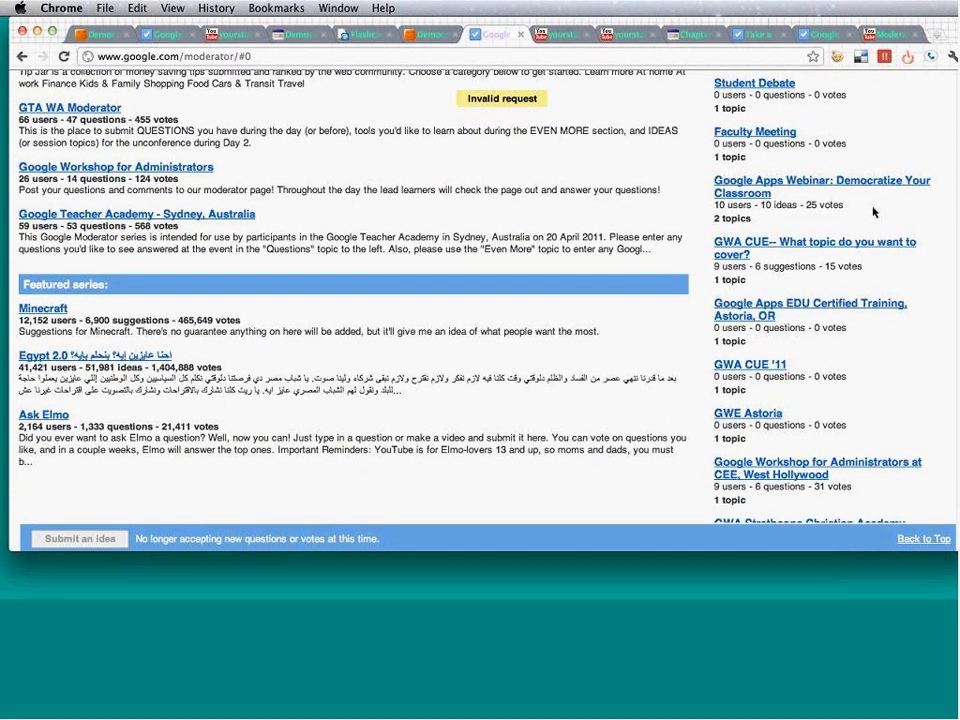
{"action": "scroll", "coordinate": [873, 211], "scroll_direction": "down", "scroll_amount": 1}
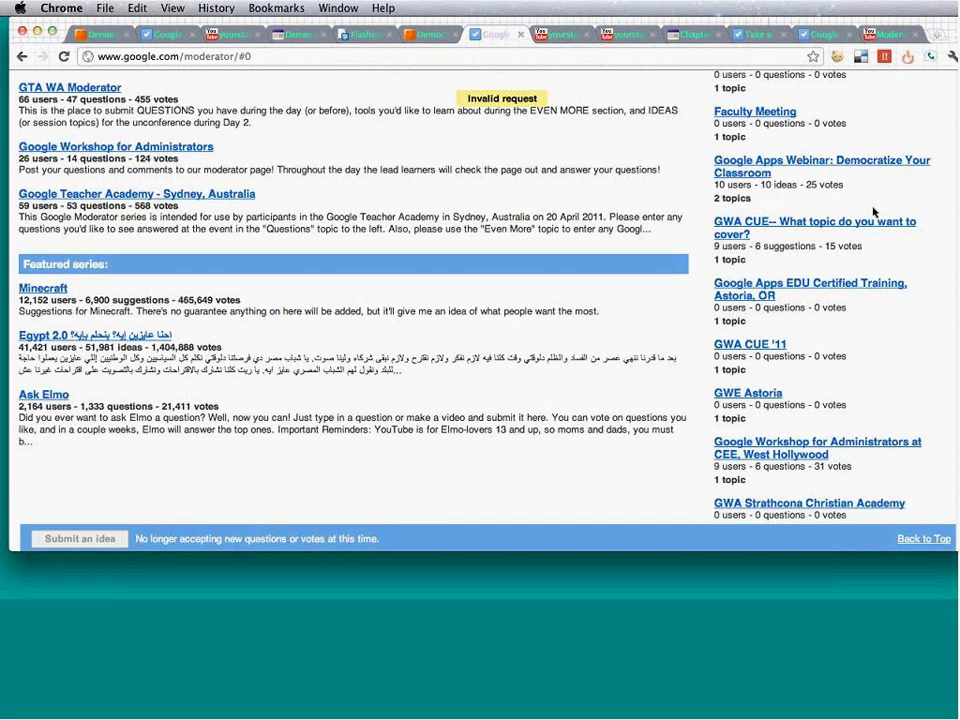
{"action": "scroll", "coordinate": [873, 211], "scroll_direction": "up", "scroll_amount": 2}
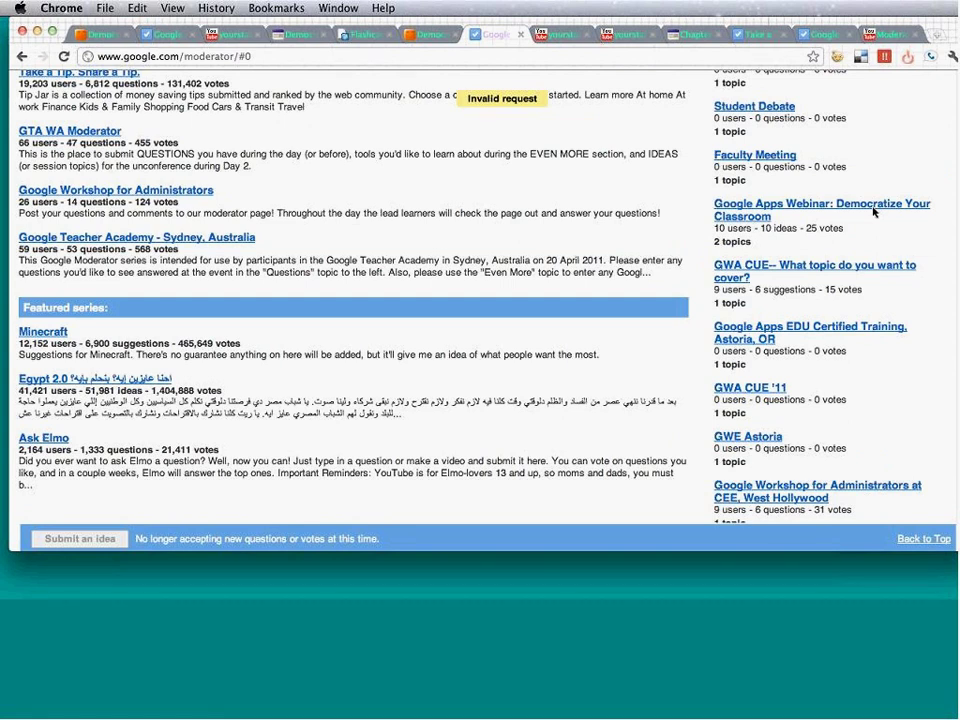
{"action": "scroll", "coordinate": [873, 211], "scroll_direction": "up", "scroll_amount": 1}
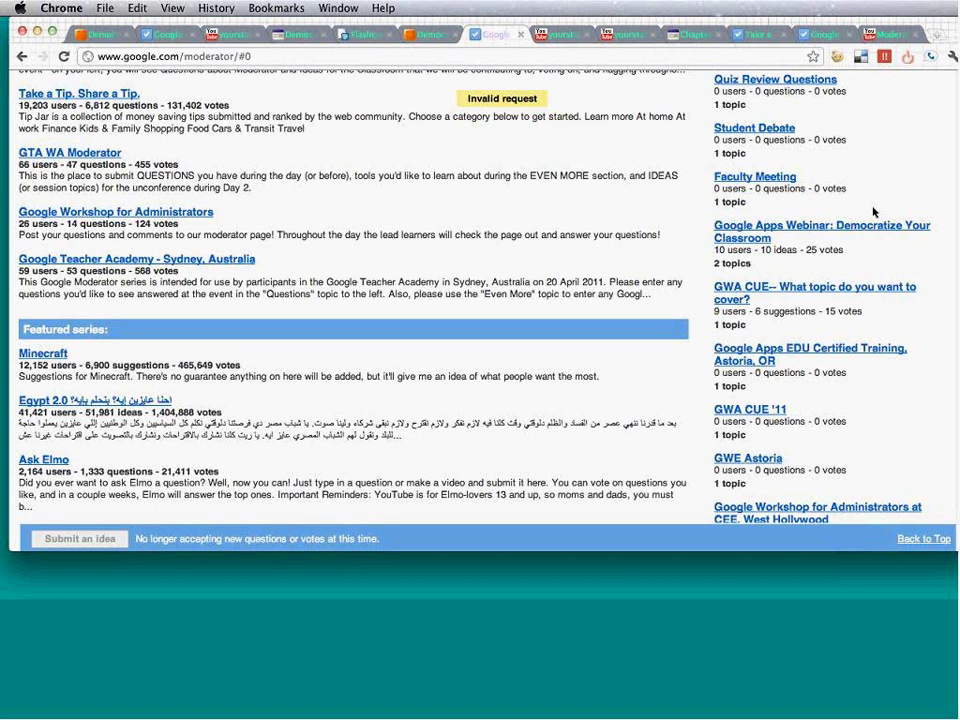
{"action": "scroll", "coordinate": [873, 211], "scroll_direction": "up", "scroll_amount": 5}
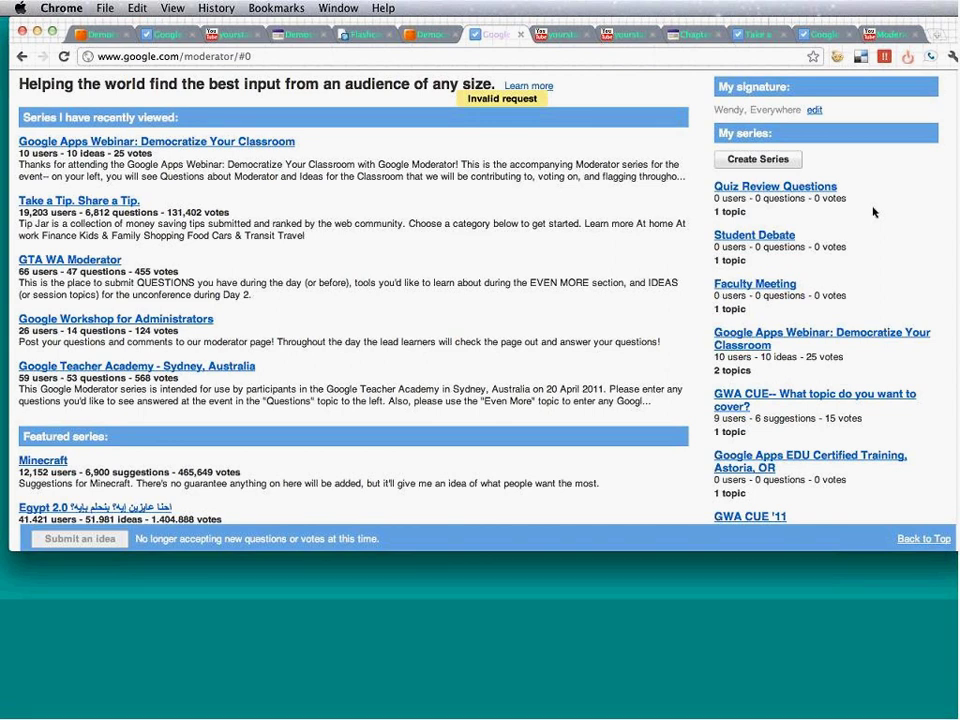
{"action": "scroll", "coordinate": [873, 211], "scroll_direction": "up", "scroll_amount": 3}
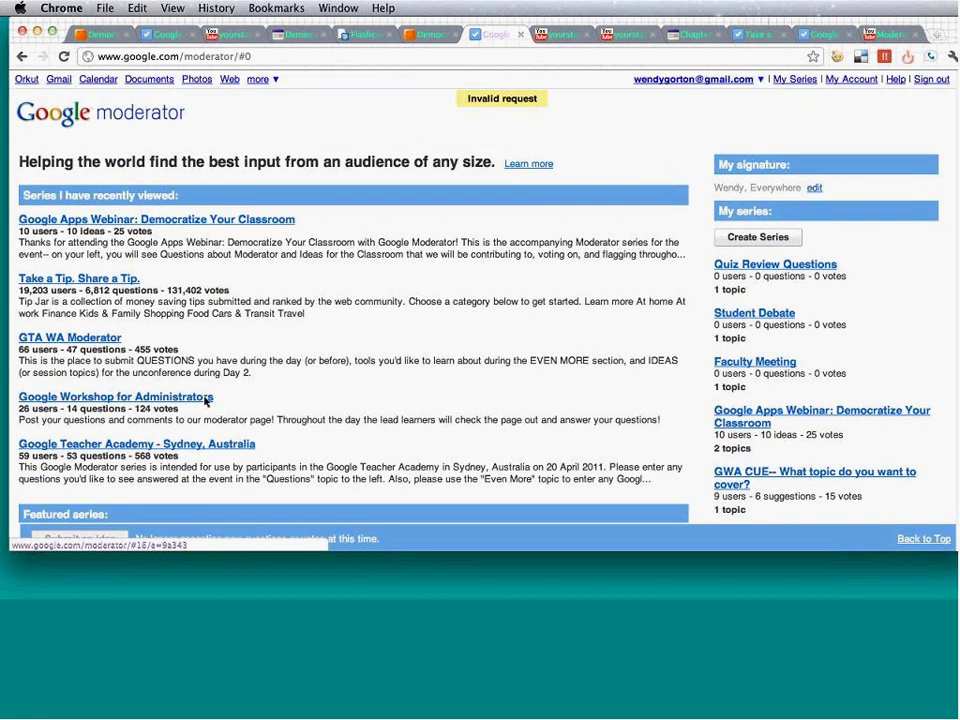
Step: Look over the recently viewed series and the featured series Minecraft, Egypt 2.0 and Ask Elmo
{"action": "scroll", "coordinate": [206, 401], "scroll_direction": "down", "scroll_amount": 2}
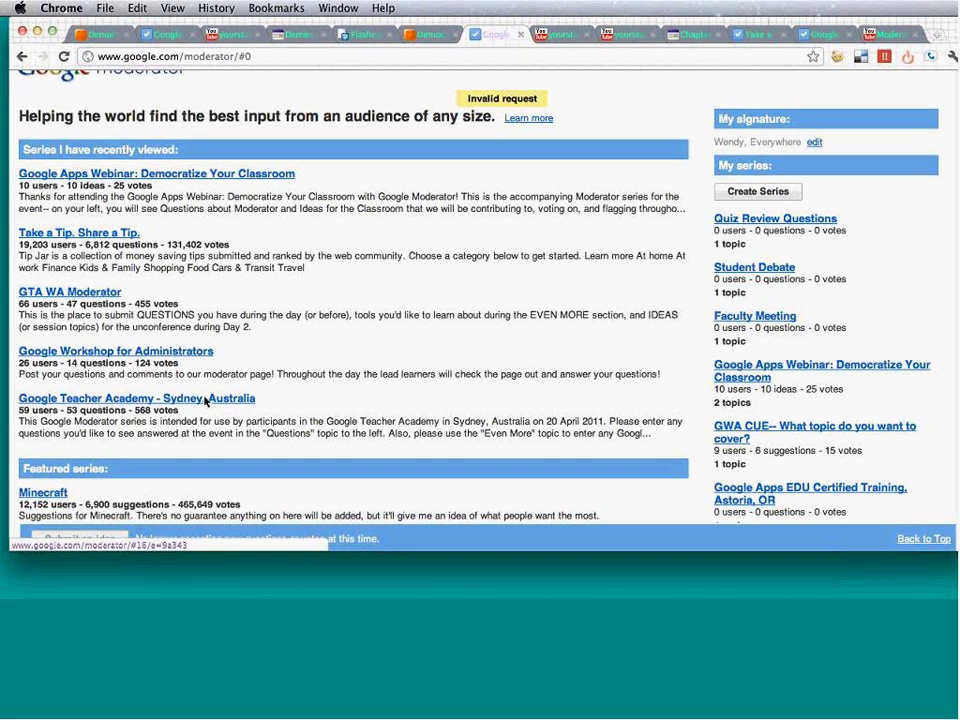
{"action": "scroll", "coordinate": [205, 401], "scroll_direction": "down", "scroll_amount": 2}
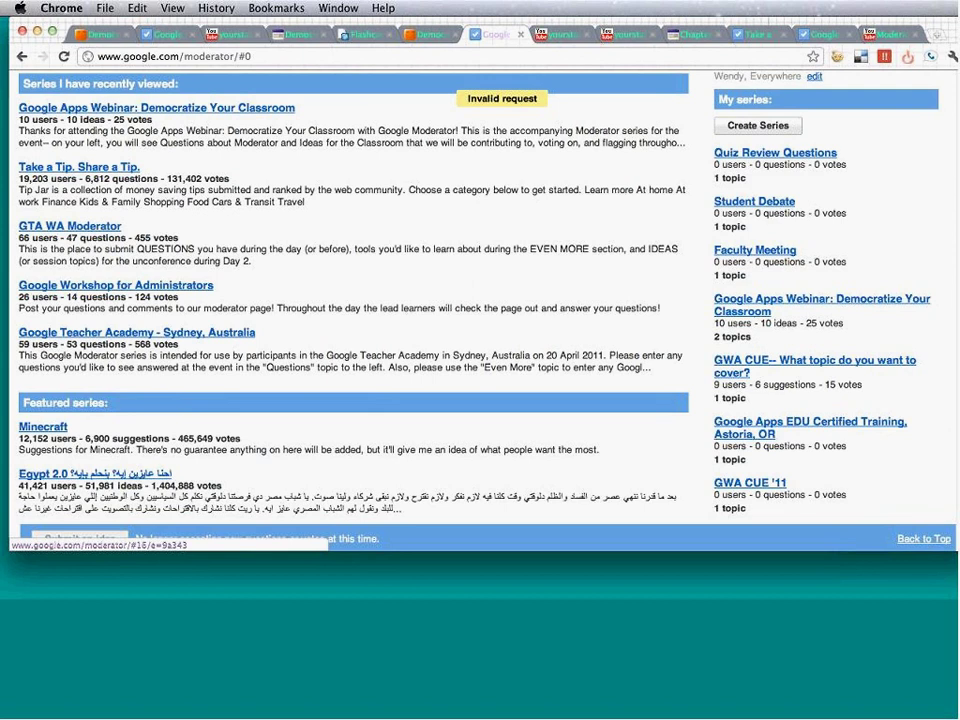
{"action": "scroll", "coordinate": [200, 418], "scroll_direction": "down", "scroll_amount": 2}
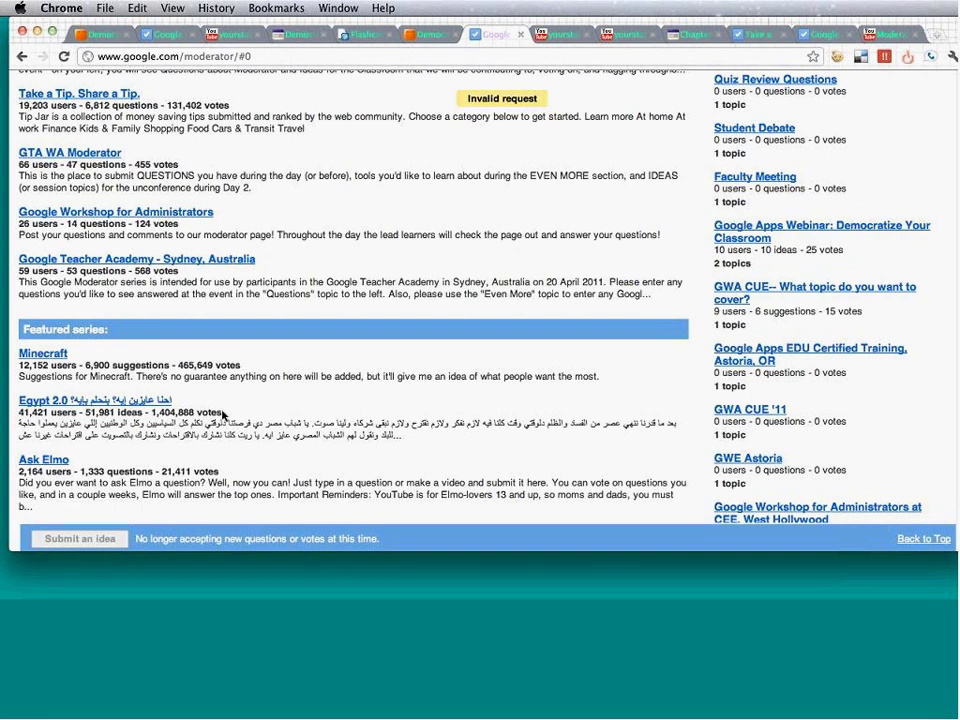
{"action": "scroll", "coordinate": [222, 413], "scroll_direction": "down", "scroll_amount": 1}
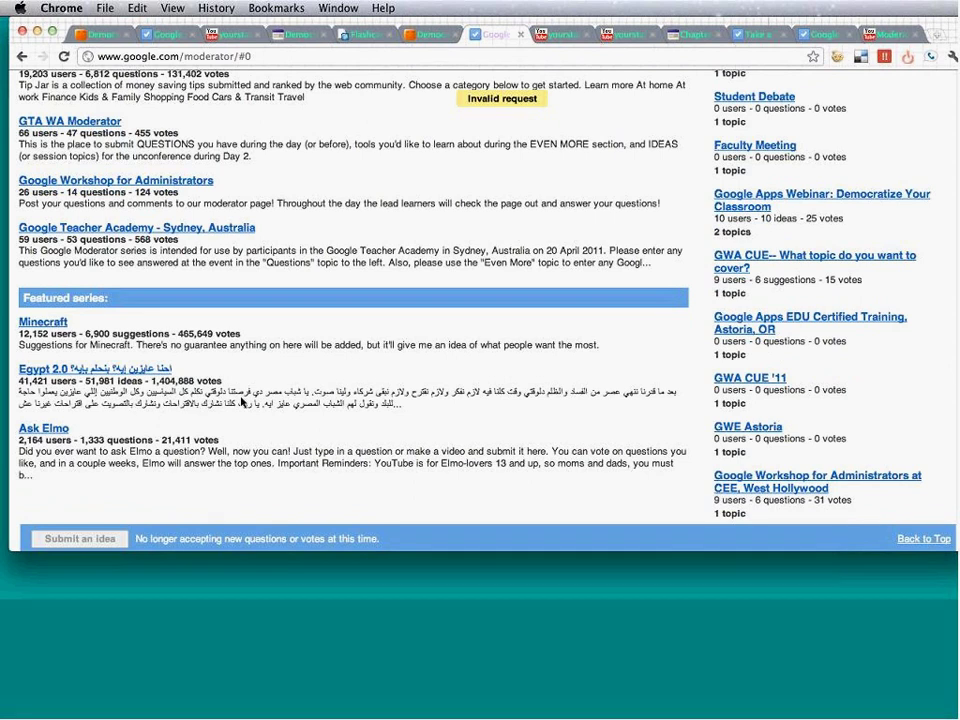
{"action": "scroll", "coordinate": [290, 380], "scroll_direction": "down", "scroll_amount": 3}
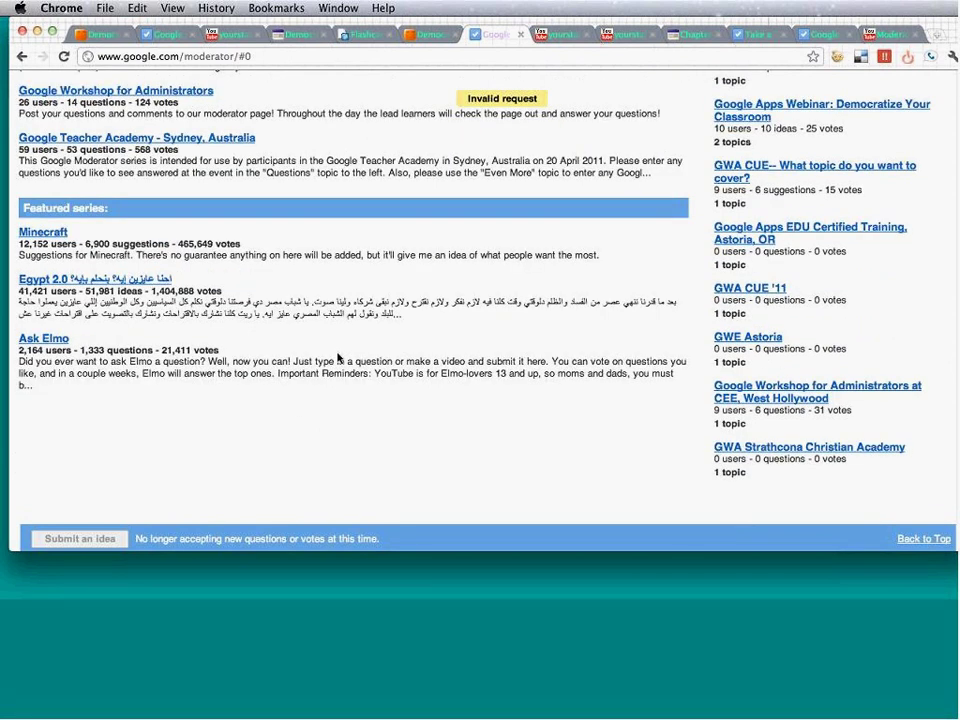
{"action": "scroll", "coordinate": [420, 345], "scroll_direction": "up", "scroll_amount": 6}
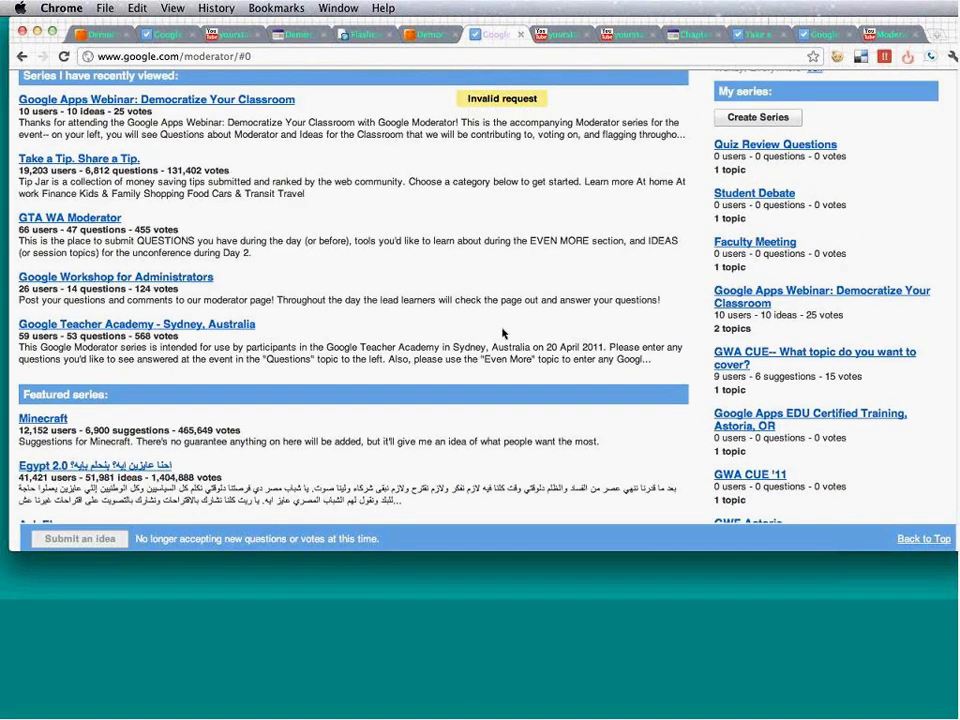
Step: Review the My series list again, from Quiz Review Questions through GWA Strathcona Christian Academy
{"action": "scroll", "coordinate": [503, 333], "scroll_direction": "up", "scroll_amount": 1}
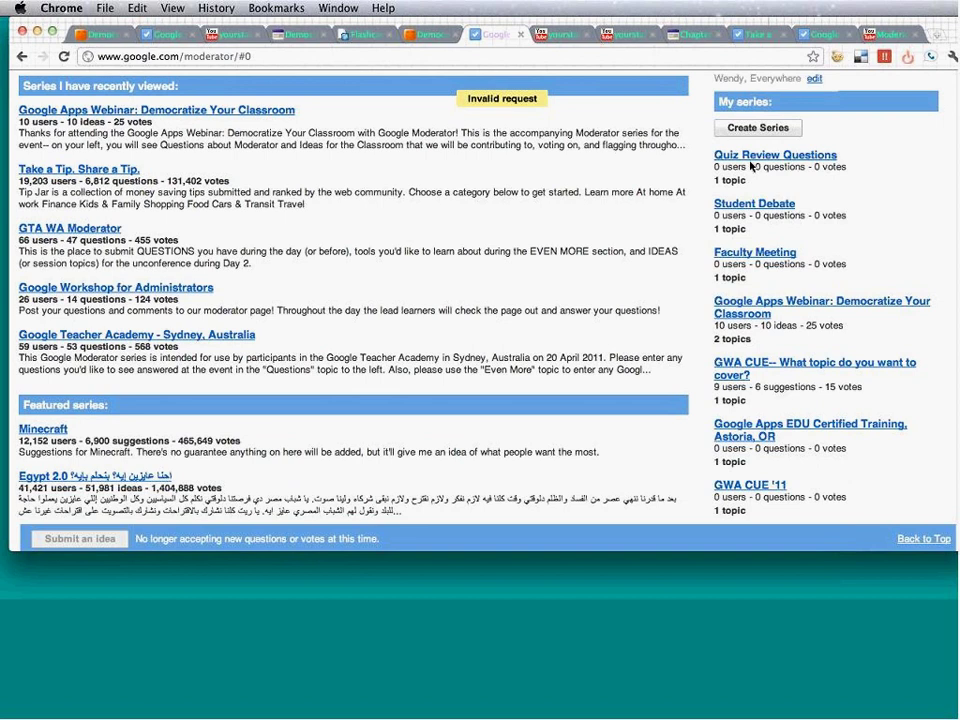
{"action": "scroll", "coordinate": [751, 166], "scroll_direction": "down", "scroll_amount": 1}
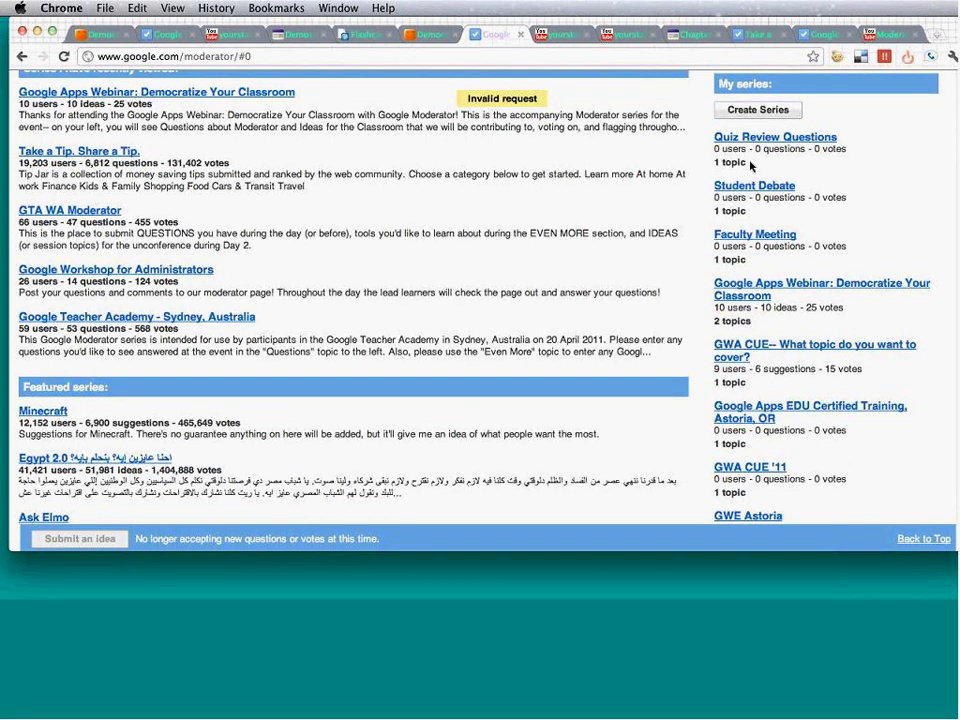
{"action": "scroll", "coordinate": [751, 166], "scroll_direction": "down", "scroll_amount": 5}
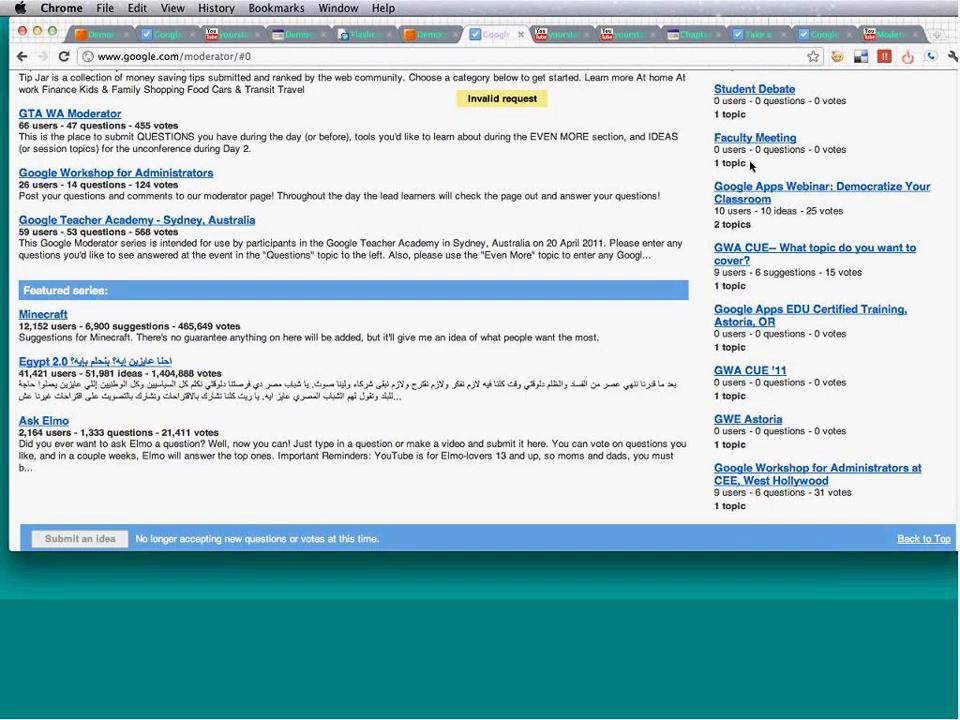
{"action": "scroll", "coordinate": [751, 166], "scroll_direction": "down", "scroll_amount": 2}
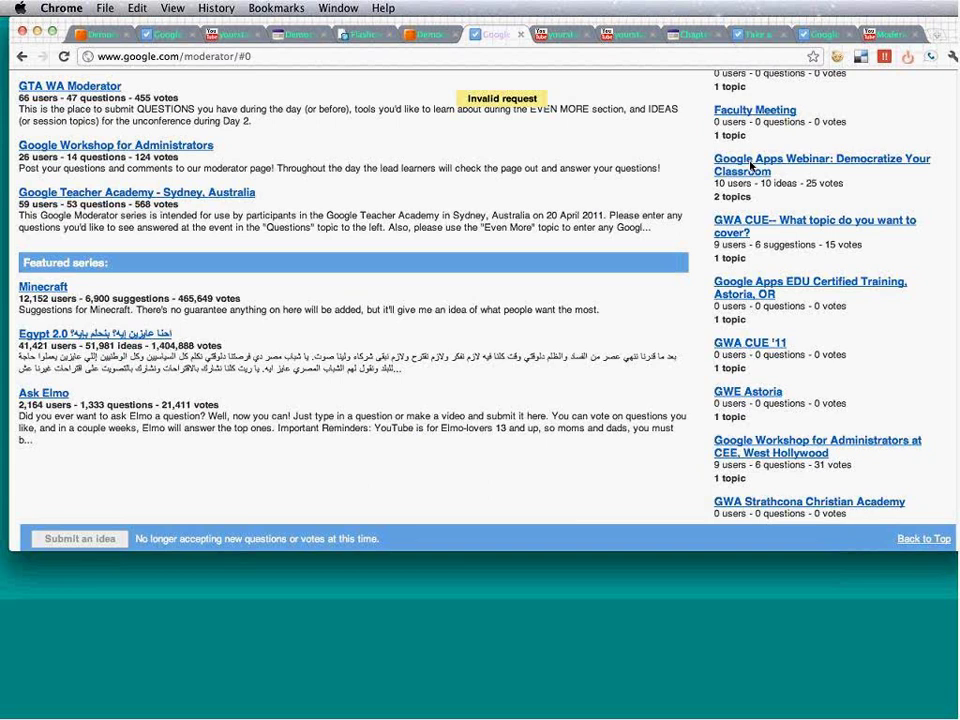
{"action": "scroll", "coordinate": [751, 166], "scroll_direction": "up", "scroll_amount": 2}
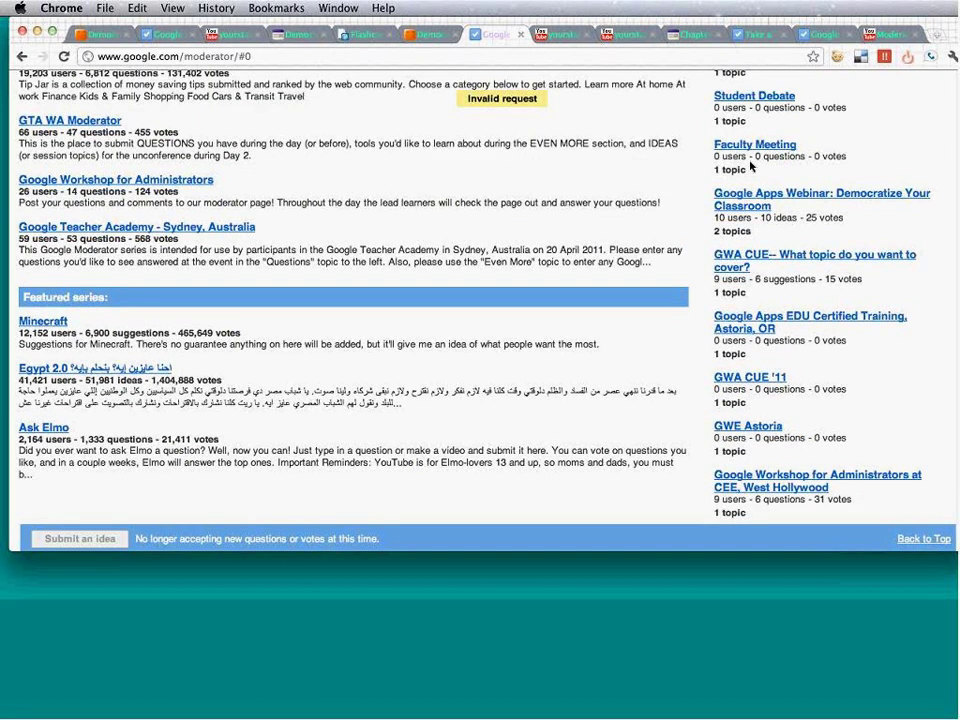
{"action": "scroll", "coordinate": [751, 166], "scroll_direction": "up", "scroll_amount": 4}
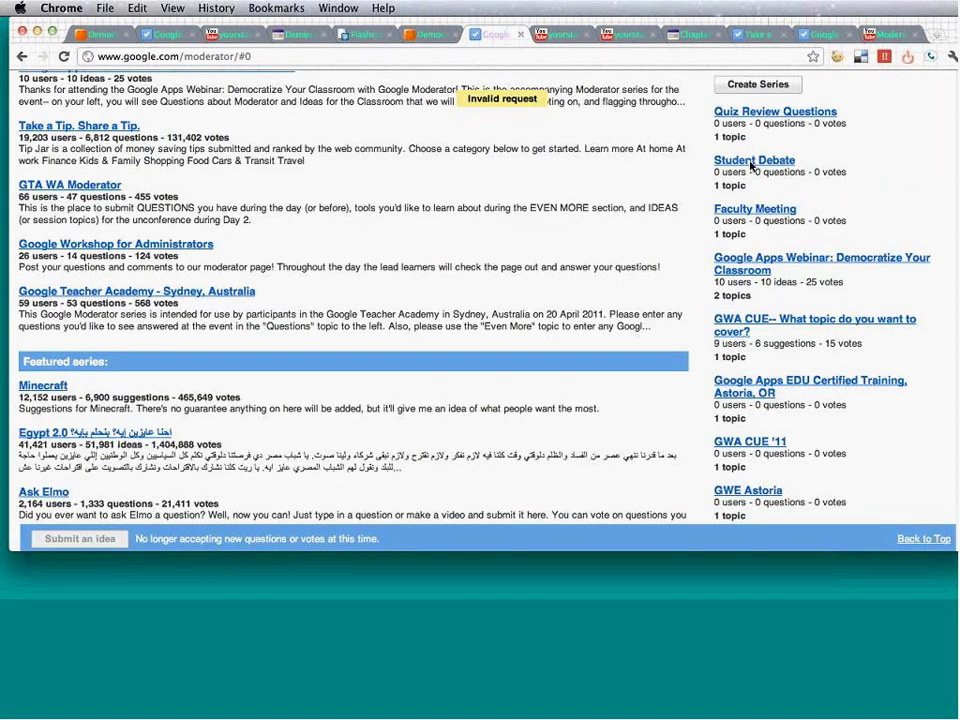
{"action": "scroll", "coordinate": [751, 166], "scroll_direction": "up", "scroll_amount": 2}
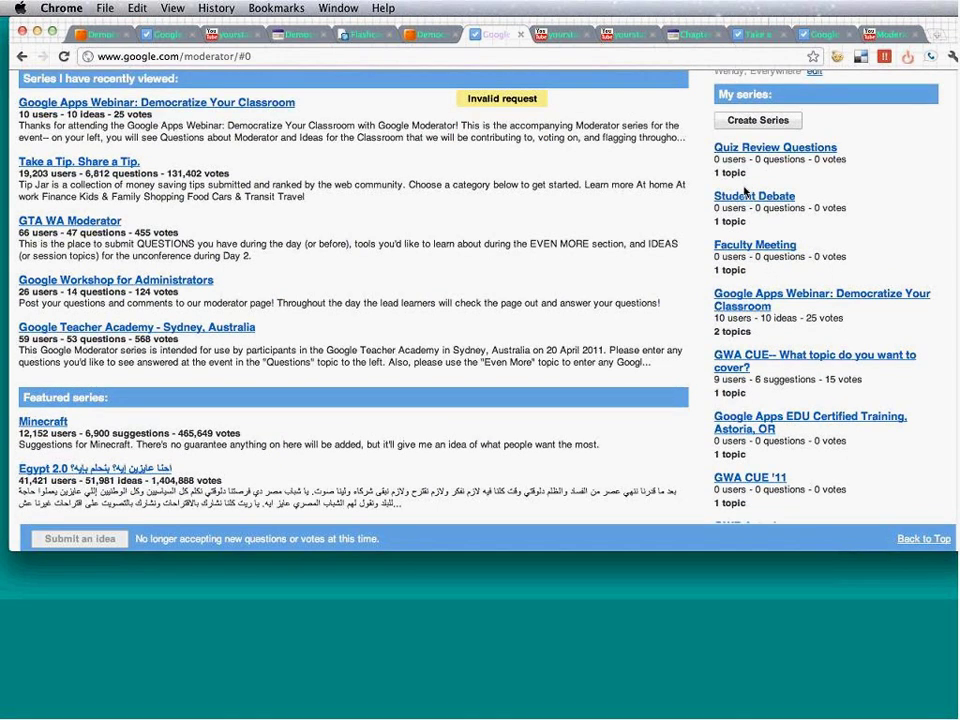
{"action": "scroll", "coordinate": [744, 190], "scroll_direction": "down", "scroll_amount": 1}
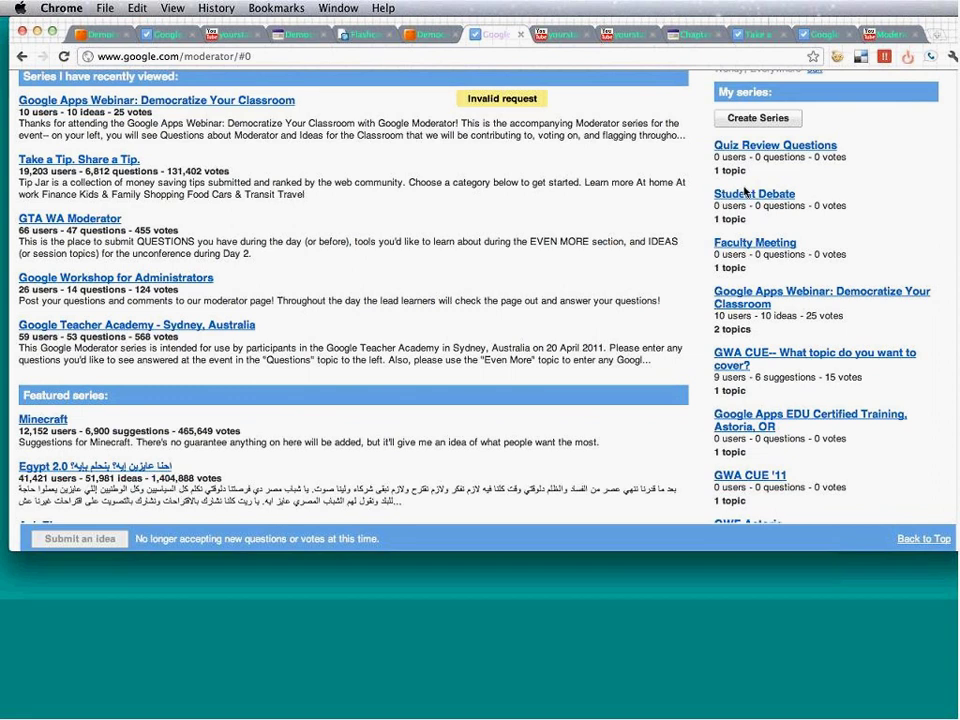
{"action": "scroll", "coordinate": [744, 190], "scroll_direction": "down", "scroll_amount": 3}
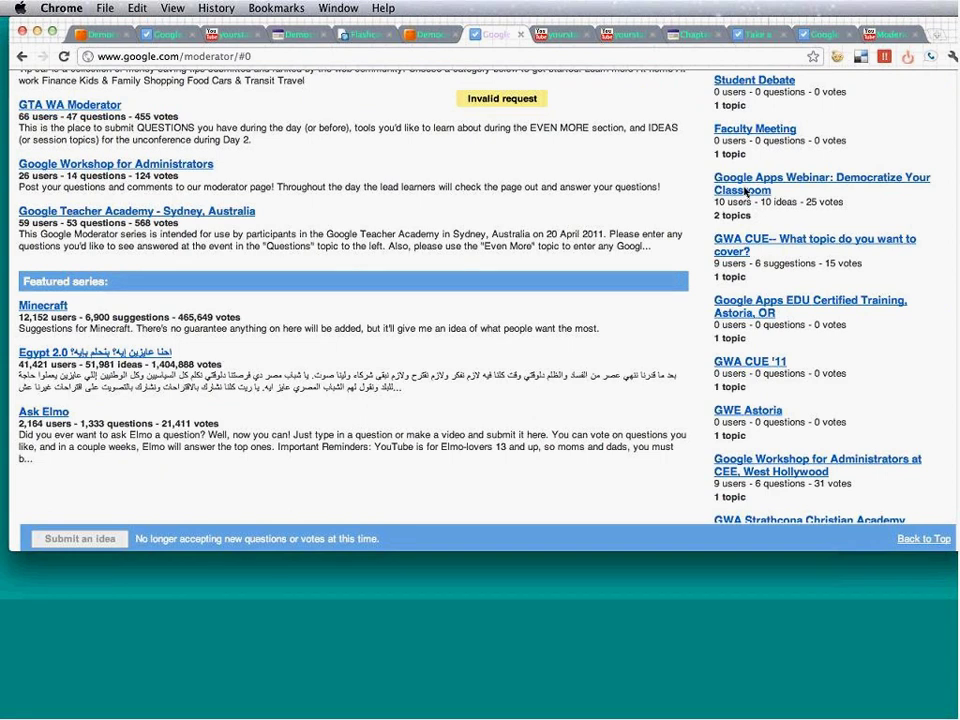
{"action": "scroll", "coordinate": [745, 192], "scroll_direction": "down", "scroll_amount": 1}
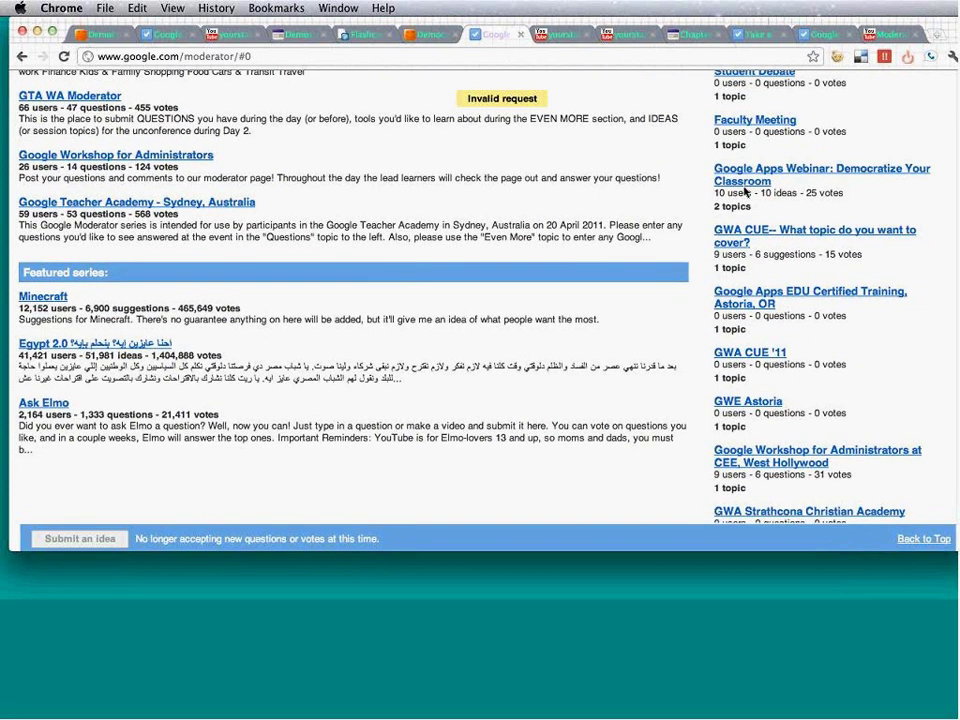
{"action": "scroll", "coordinate": [744, 192], "scroll_direction": "down", "scroll_amount": 1}
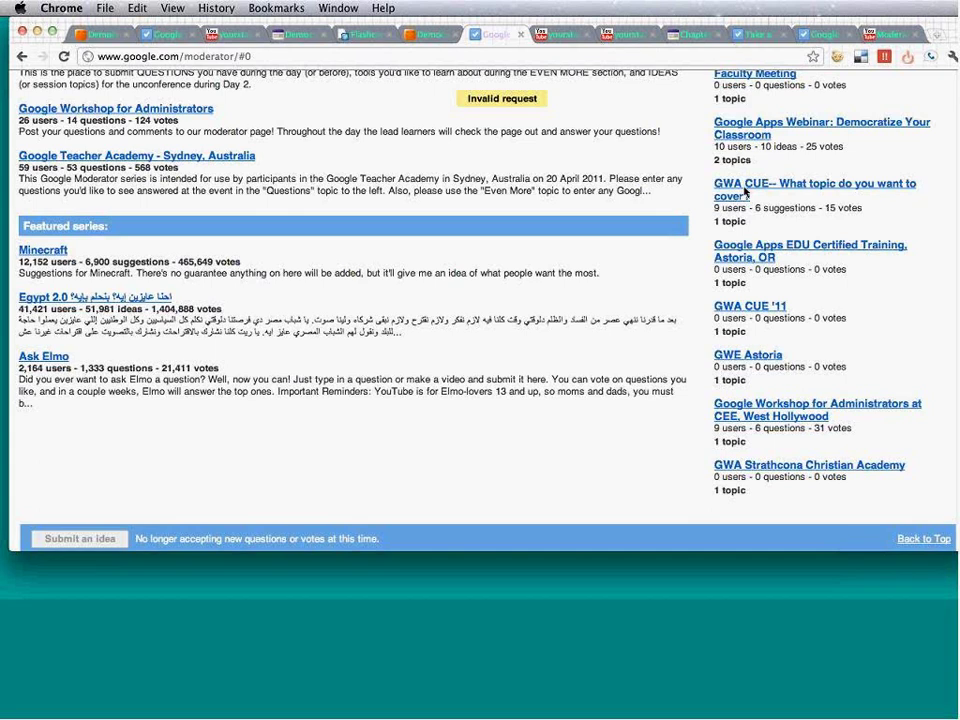
{"action": "scroll", "coordinate": [745, 192], "scroll_direction": "down", "scroll_amount": 1}
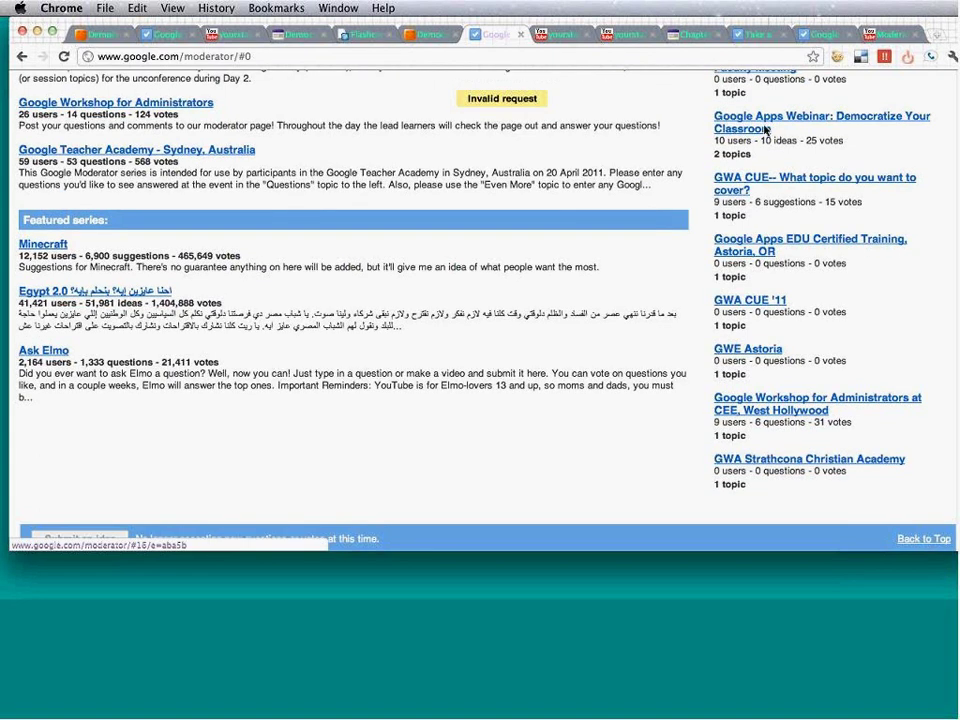
{"action": "scroll", "coordinate": [765, 131], "scroll_direction": "up", "scroll_amount": 2}
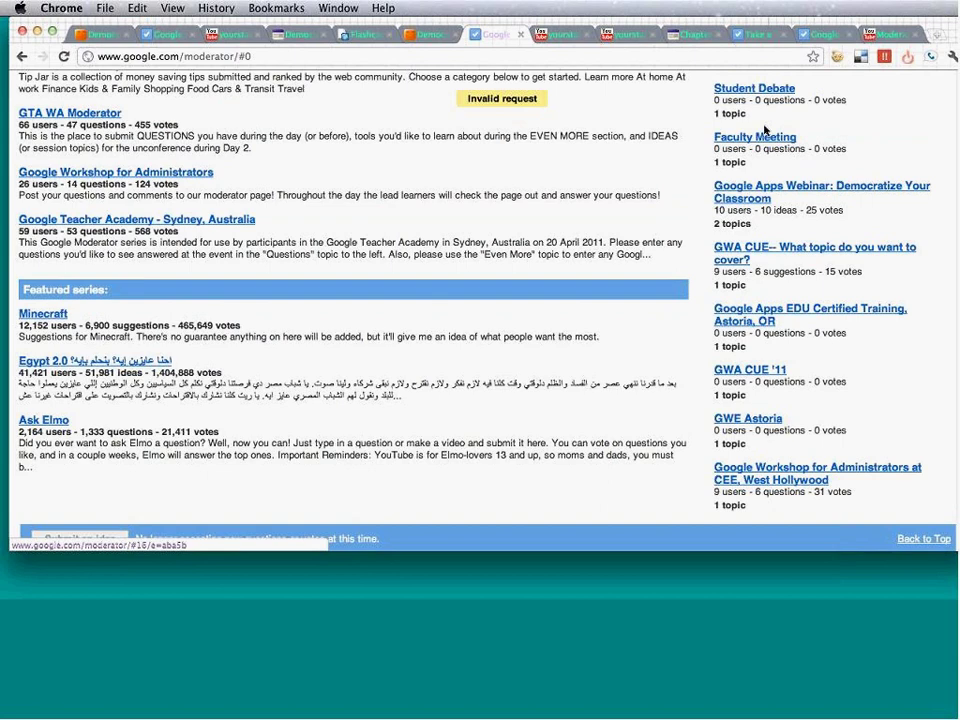
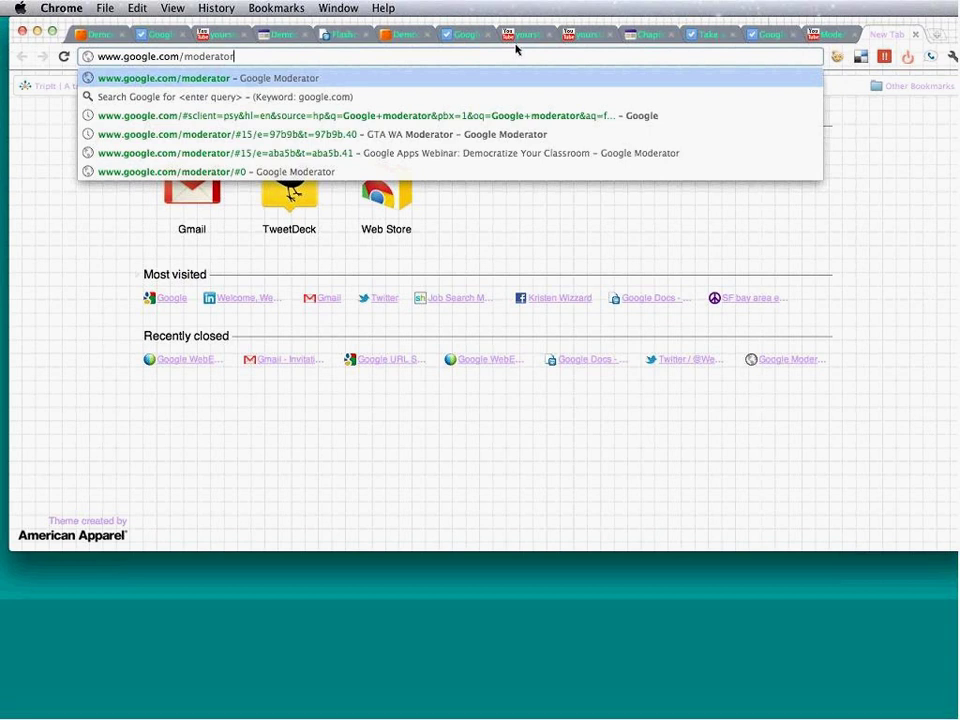
{"action": "key", "text": "Return"}
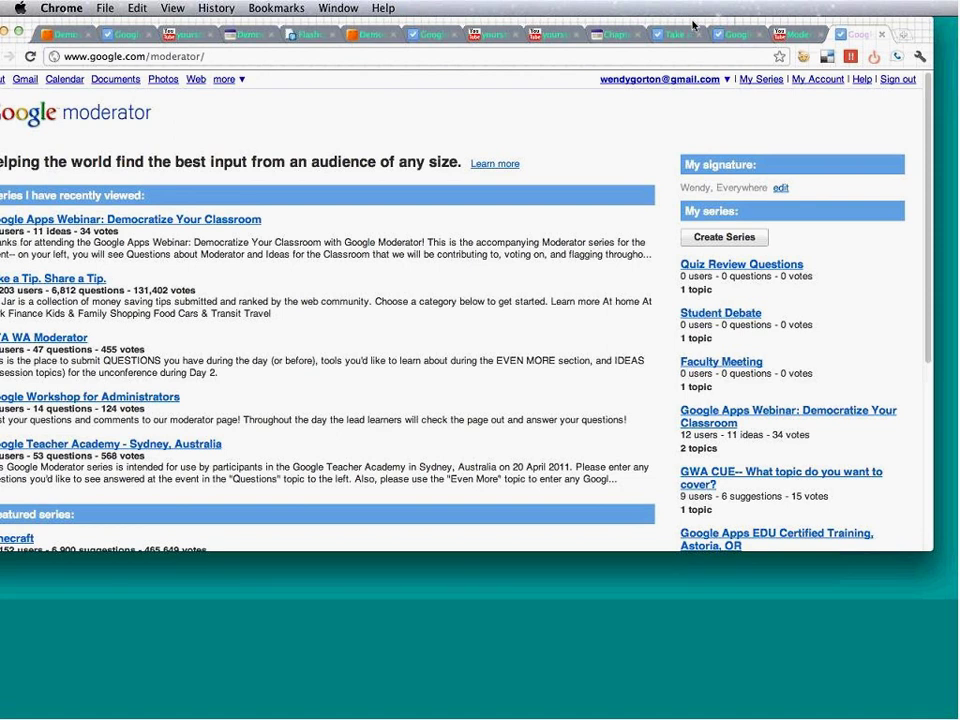
{"action": "left_click_drag", "start_coordinate": [693, 24], "coordinate": [702, 24]}
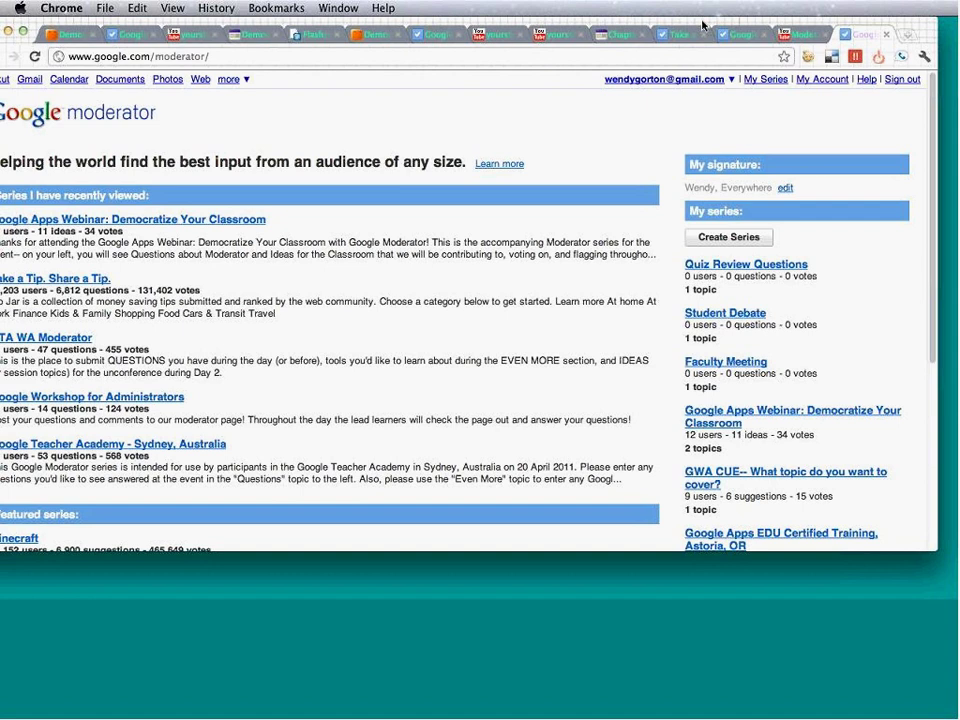
Step: Review the home page's My series list with its Create Series option, along with the recently viewed and featured series
{"action": "left_click_drag", "start_coordinate": [702, 24], "coordinate": [712, 24]}
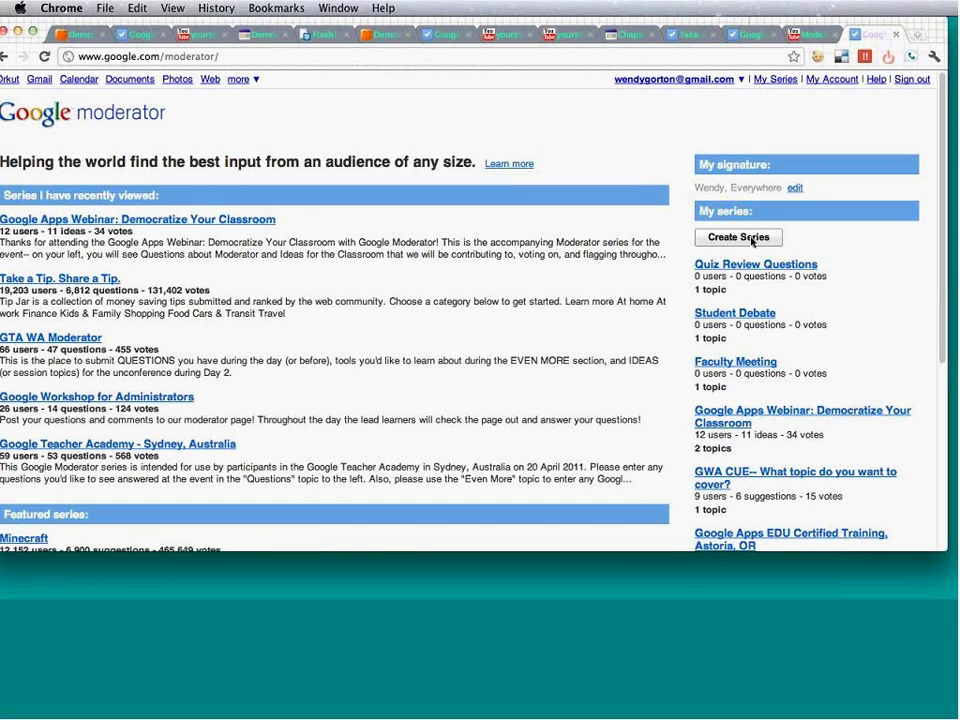
{"action": "scroll", "coordinate": [752, 240], "scroll_direction": "down", "scroll_amount": 2}
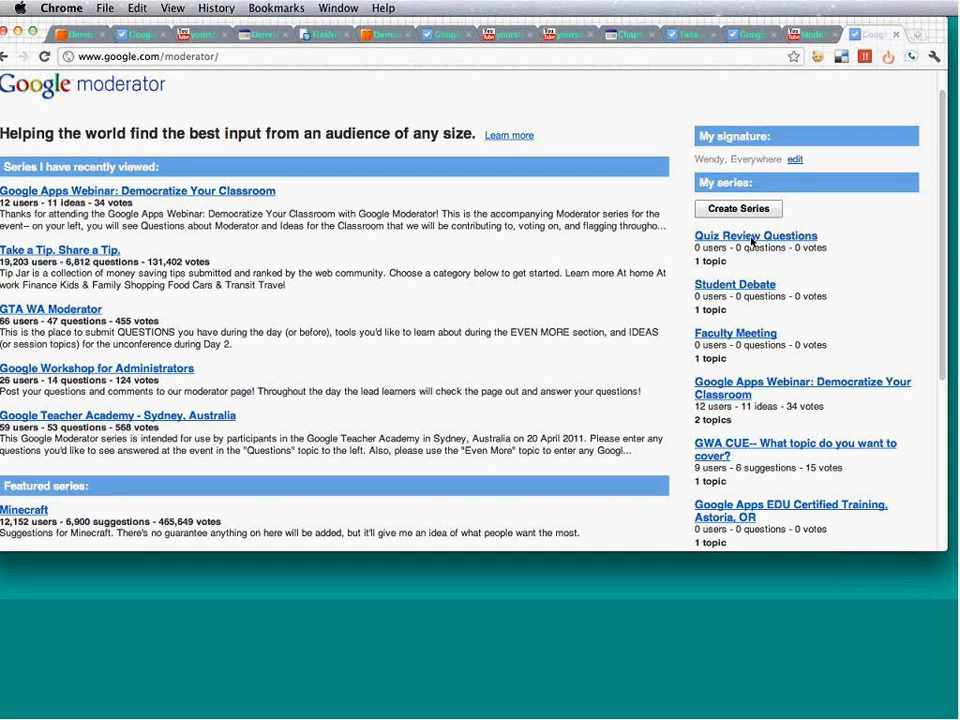
{"action": "scroll", "coordinate": [752, 240], "scroll_direction": "down", "scroll_amount": 1}
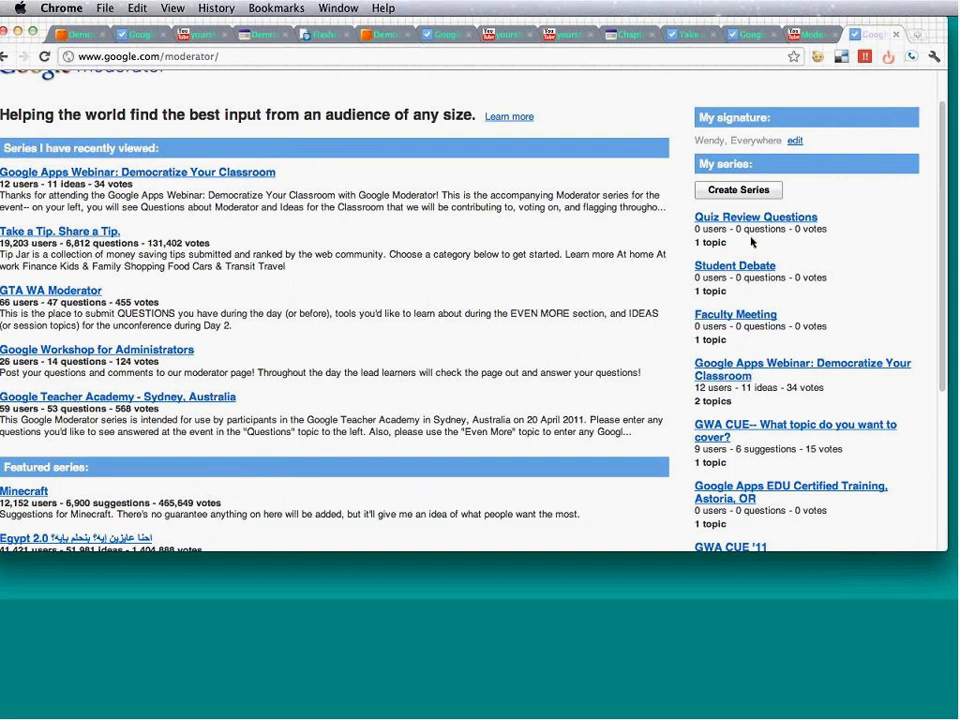
{"action": "scroll", "coordinate": [752, 240], "scroll_direction": "down", "scroll_amount": 1}
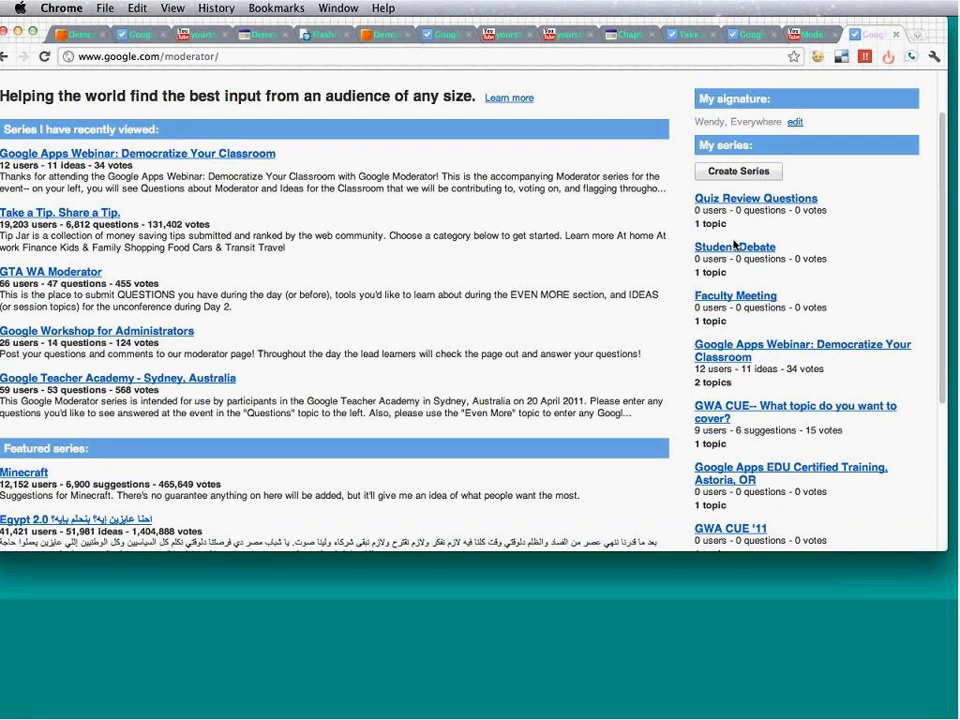
{"action": "scroll", "coordinate": [734, 244], "scroll_direction": "down", "scroll_amount": 5}
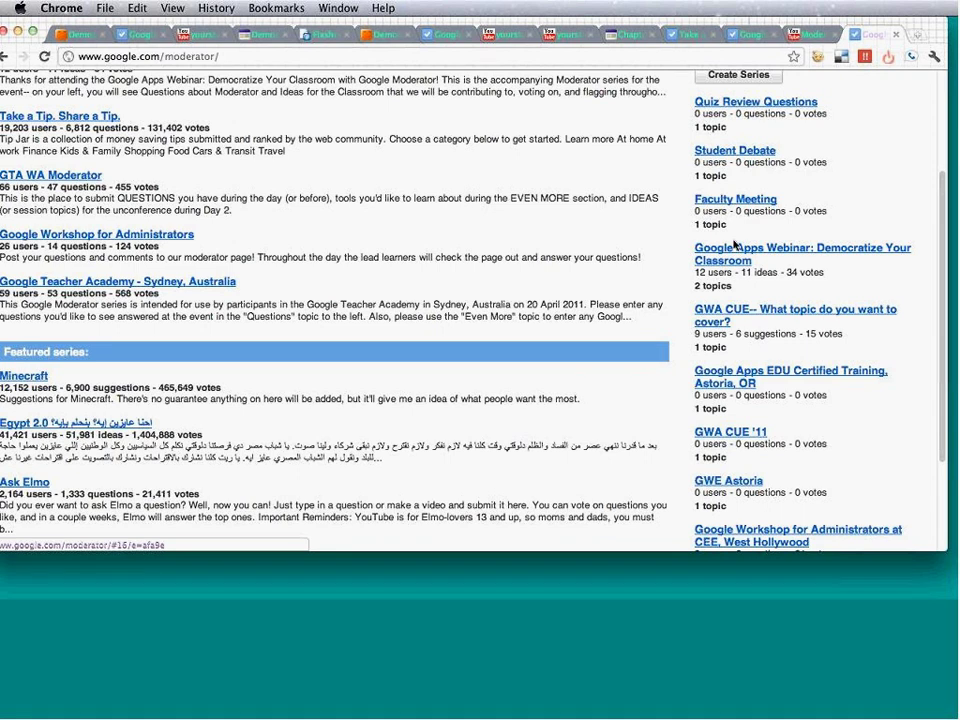
{"action": "scroll", "coordinate": [735, 245], "scroll_direction": "down", "scroll_amount": 1}
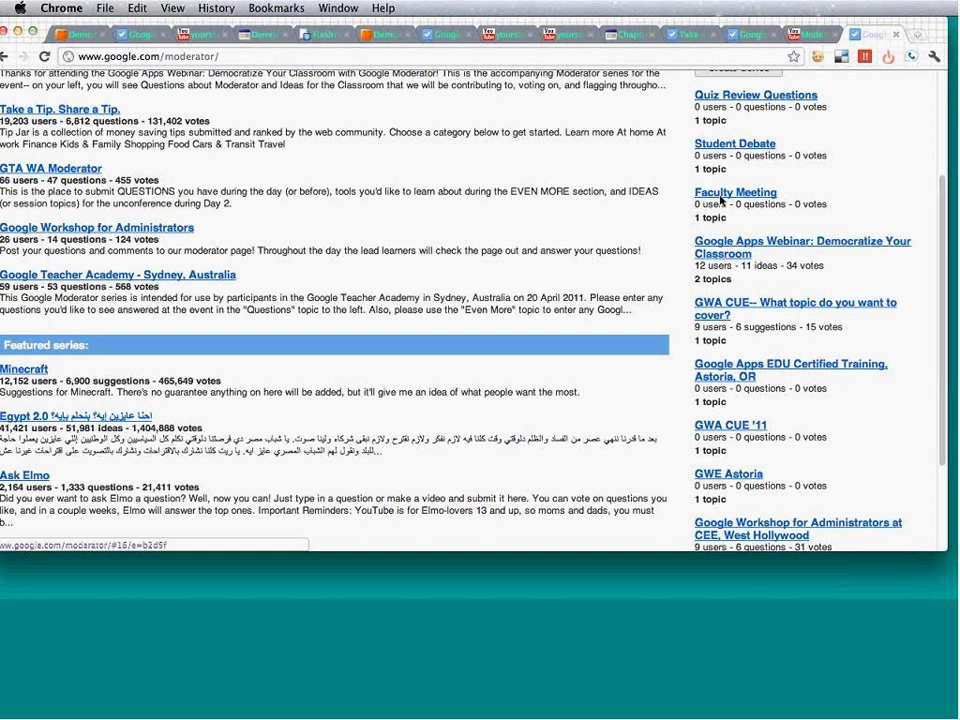
{"action": "scroll", "coordinate": [721, 200], "scroll_direction": "up", "scroll_amount": 2}
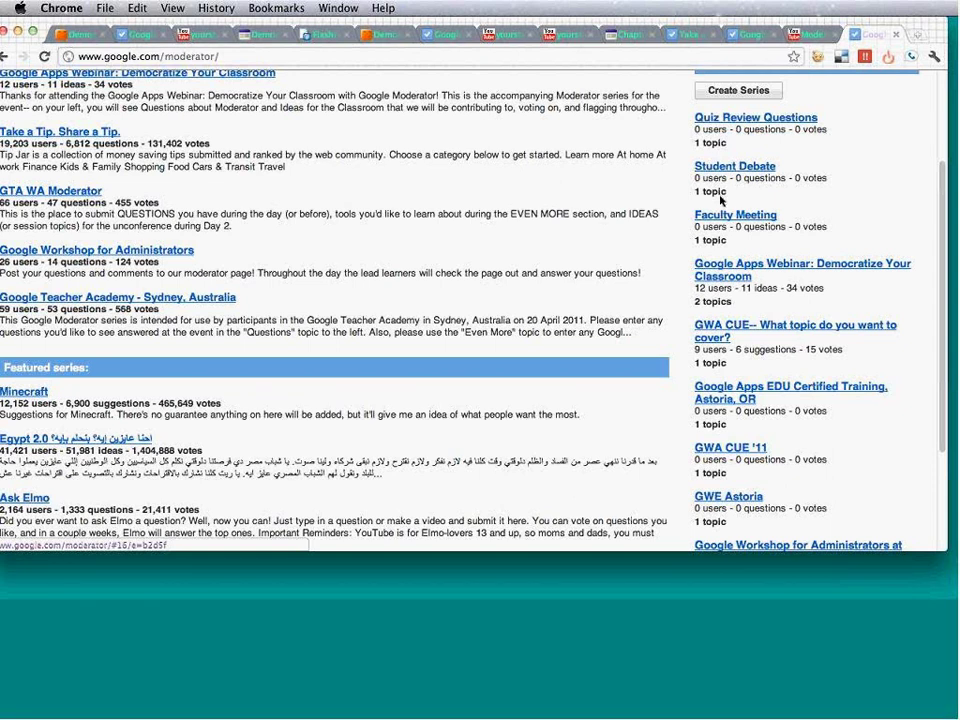
{"action": "scroll", "coordinate": [721, 200], "scroll_direction": "up", "scroll_amount": 3}
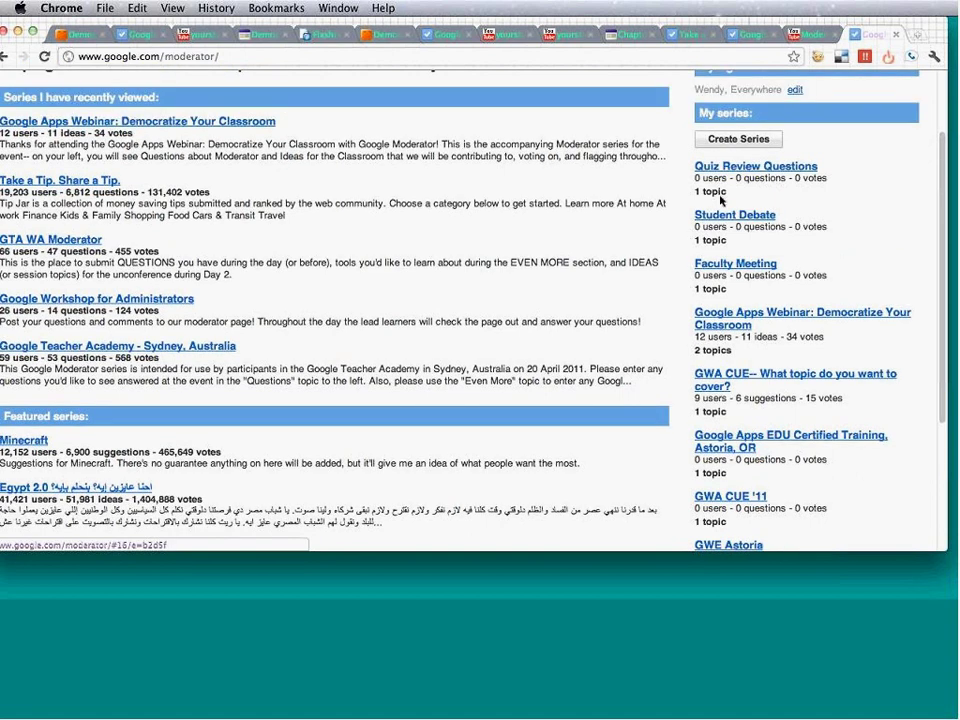
{"action": "scroll", "coordinate": [721, 201], "scroll_direction": "up", "scroll_amount": 3}
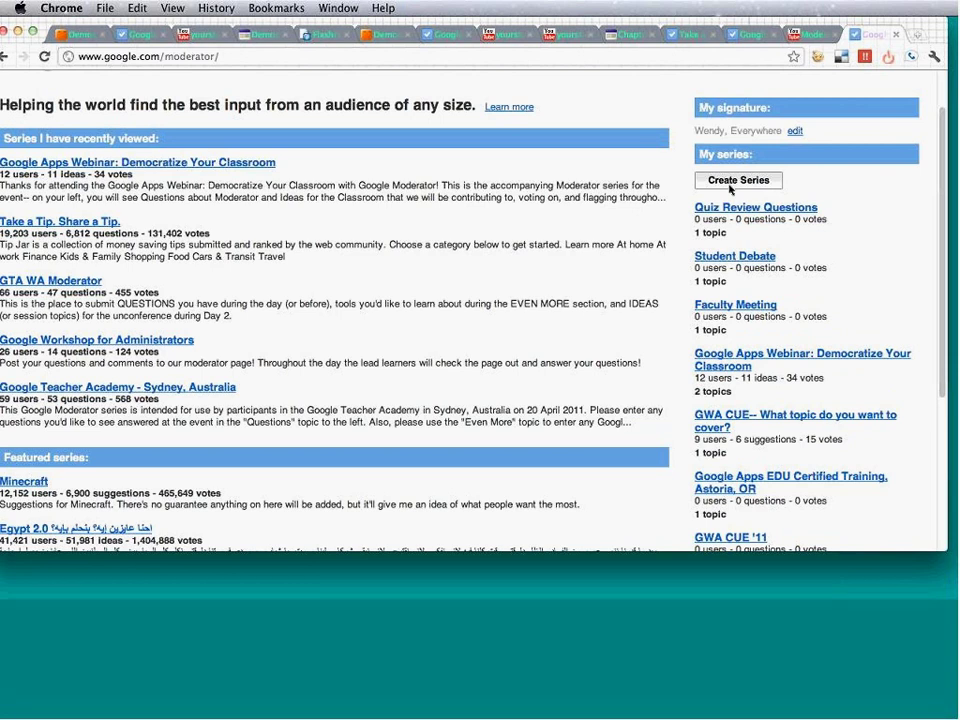
Step: Start a new series with advanced options, titled "Class Debate" and described as "Choose your debate topic at the left..."
{"action": "left_click", "coordinate": [738, 180]}
{"action": "type", "text": "Class Debate"}
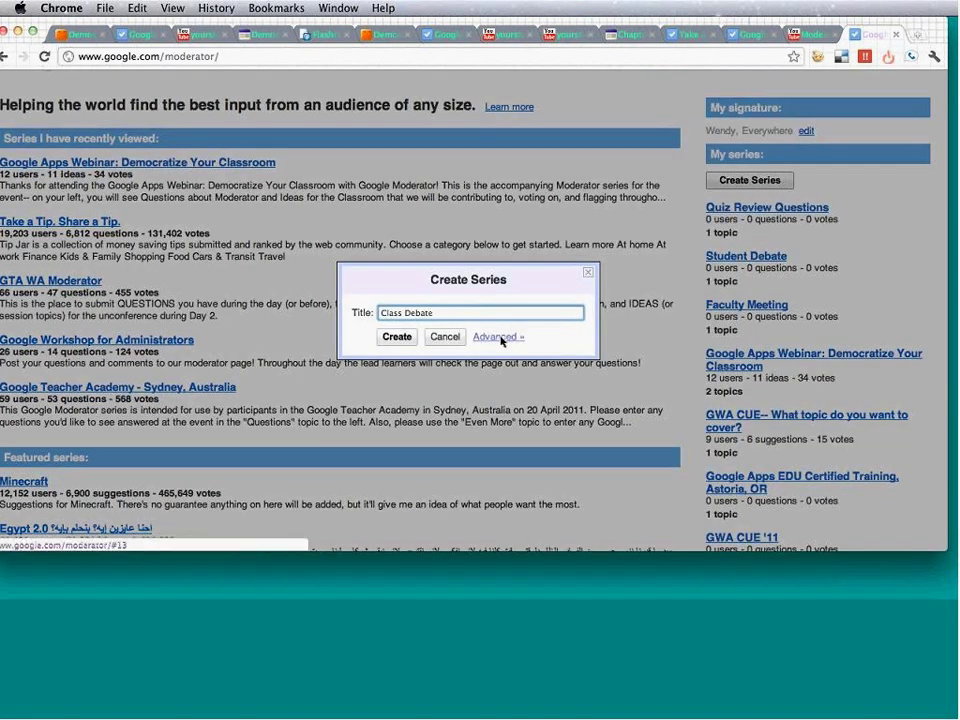
{"action": "left_click", "coordinate": [501, 341]}
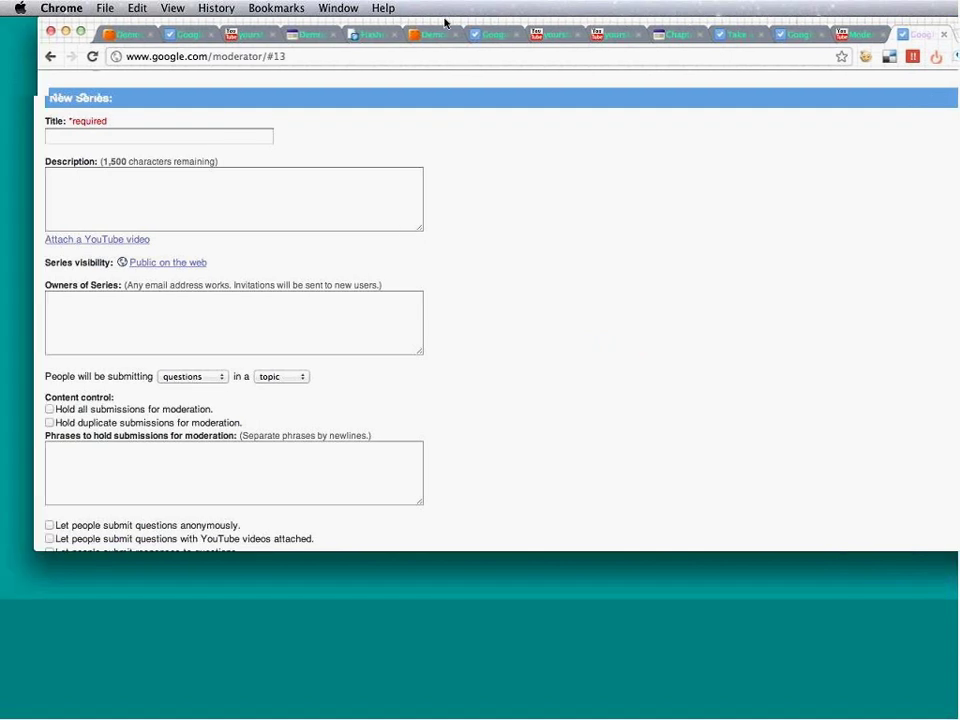
{"action": "left_click", "coordinate": [221, 141]}
{"action": "type", "text": "Class Debate"}
{"action": "key", "text": "Tab"}
{"action": "type", "text": "Choose "}
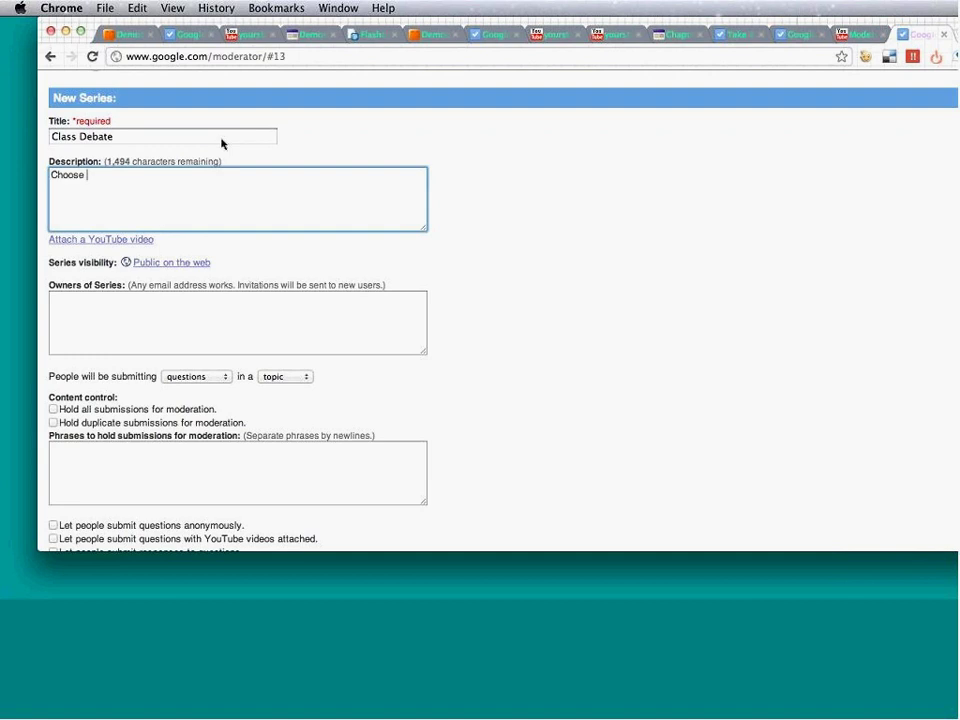
{"action": "type", "text": "your debate topic at the left..."}
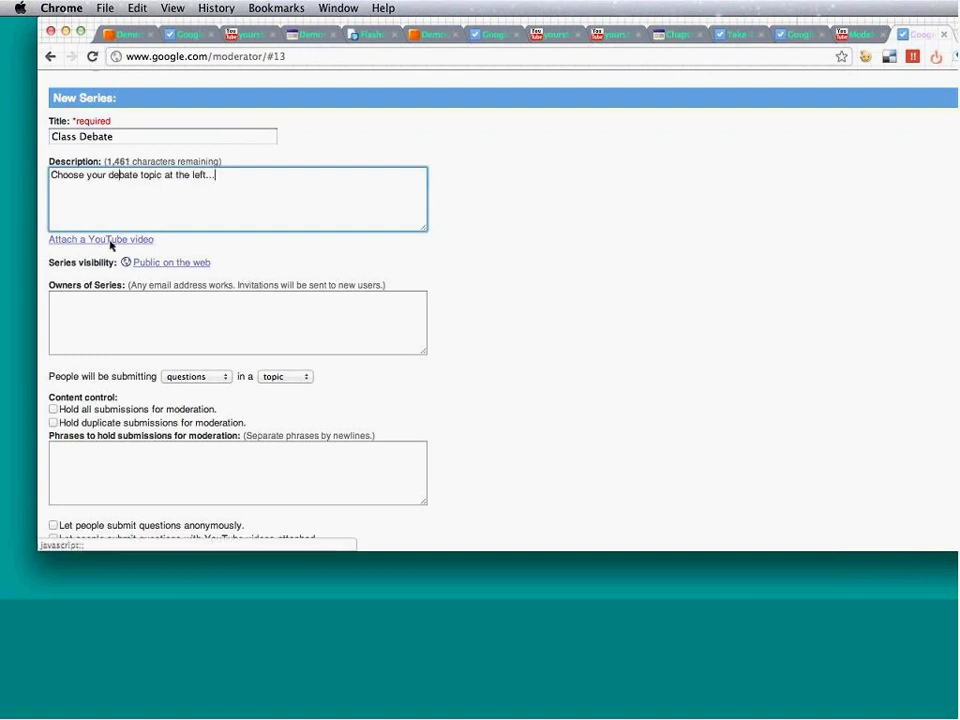
Step: Expand the YouTube video attachment and series visibility options, and look over the owners and content control settings
{"action": "left_click", "coordinate": [110, 240]}
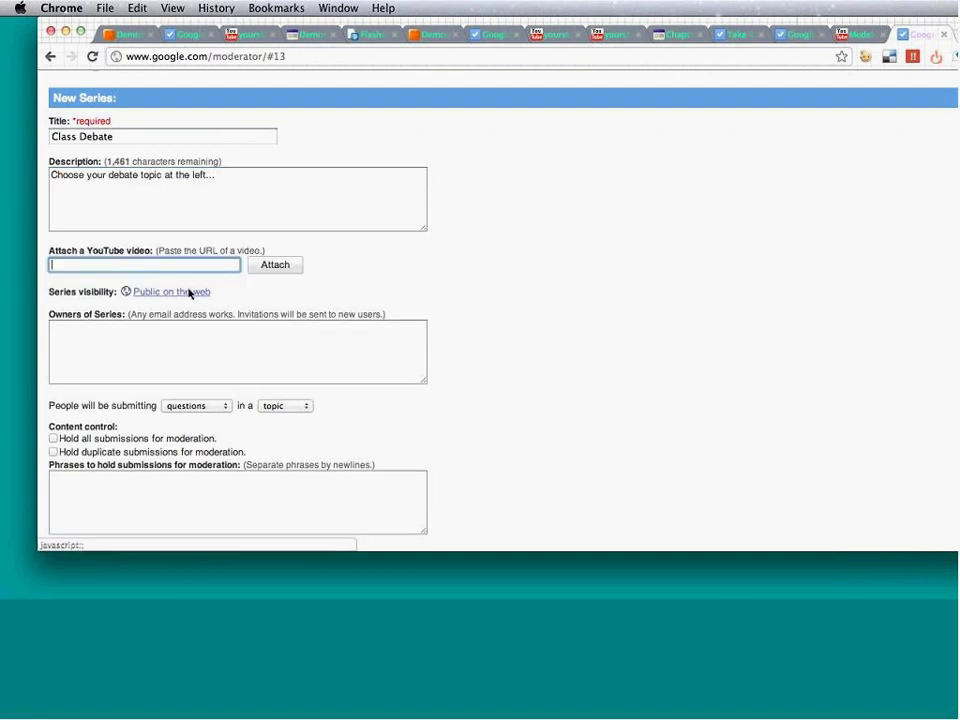
{"action": "left_click", "coordinate": [164, 295]}
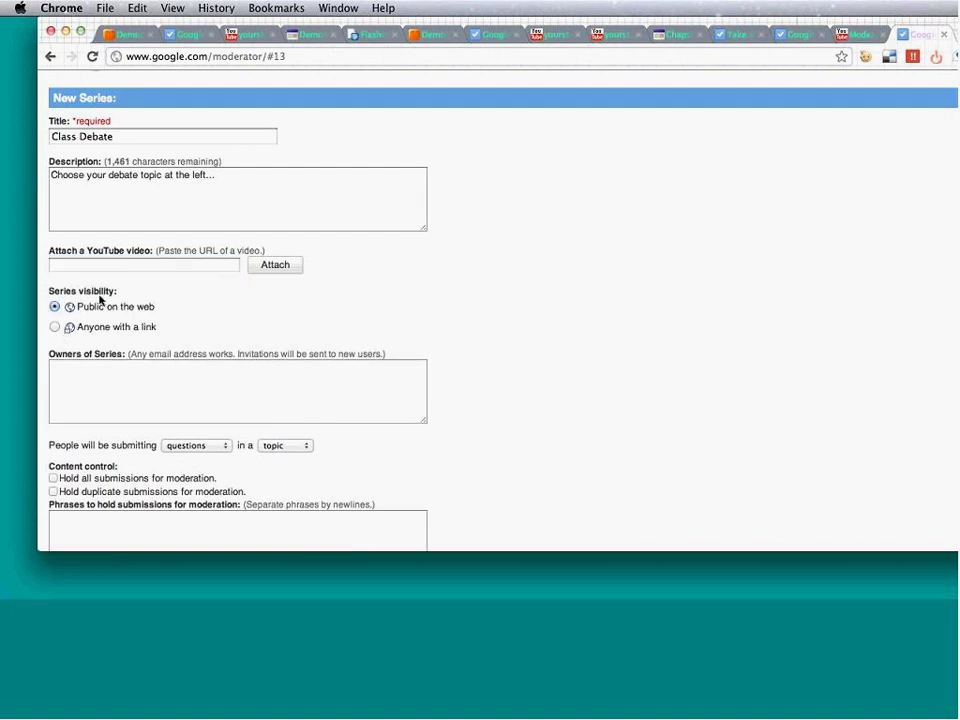
{"action": "scroll", "coordinate": [100, 298], "scroll_direction": "down", "scroll_amount": 2}
{"action": "scroll", "coordinate": [100, 295], "scroll_direction": "down", "scroll_amount": 2}
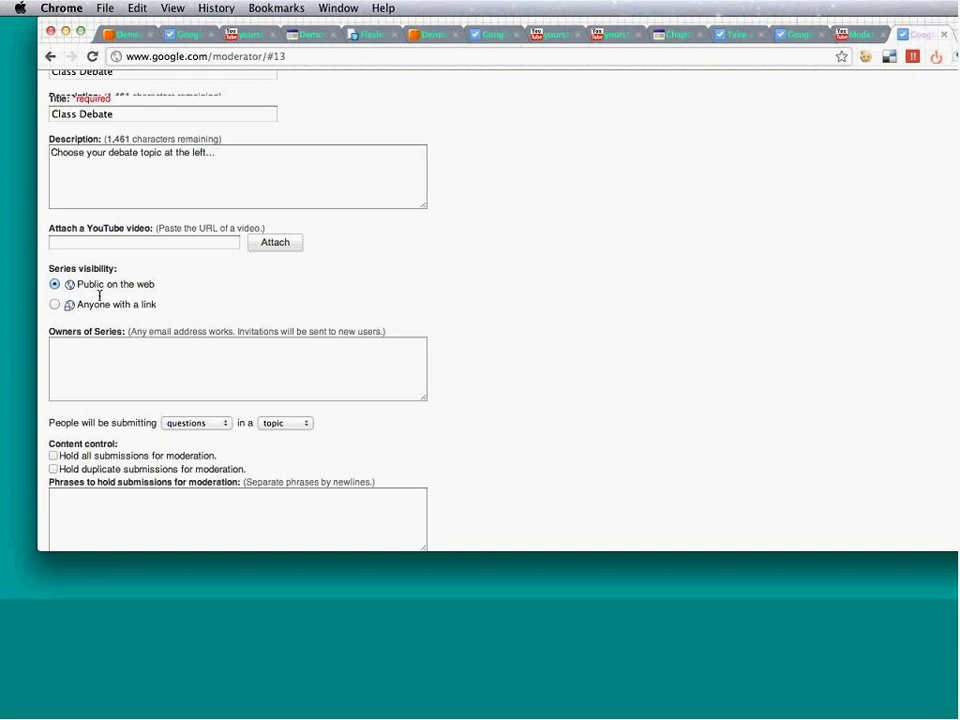
{"action": "scroll", "coordinate": [100, 296], "scroll_direction": "down", "scroll_amount": 3}
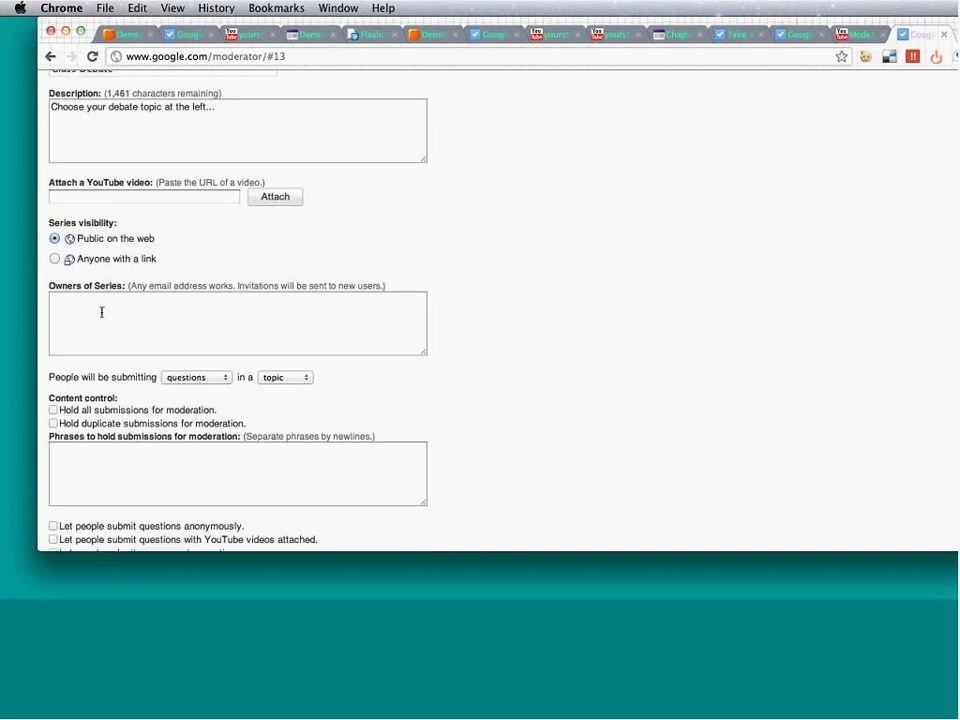
{"action": "scroll", "coordinate": [101, 312], "scroll_direction": "down", "scroll_amount": 2}
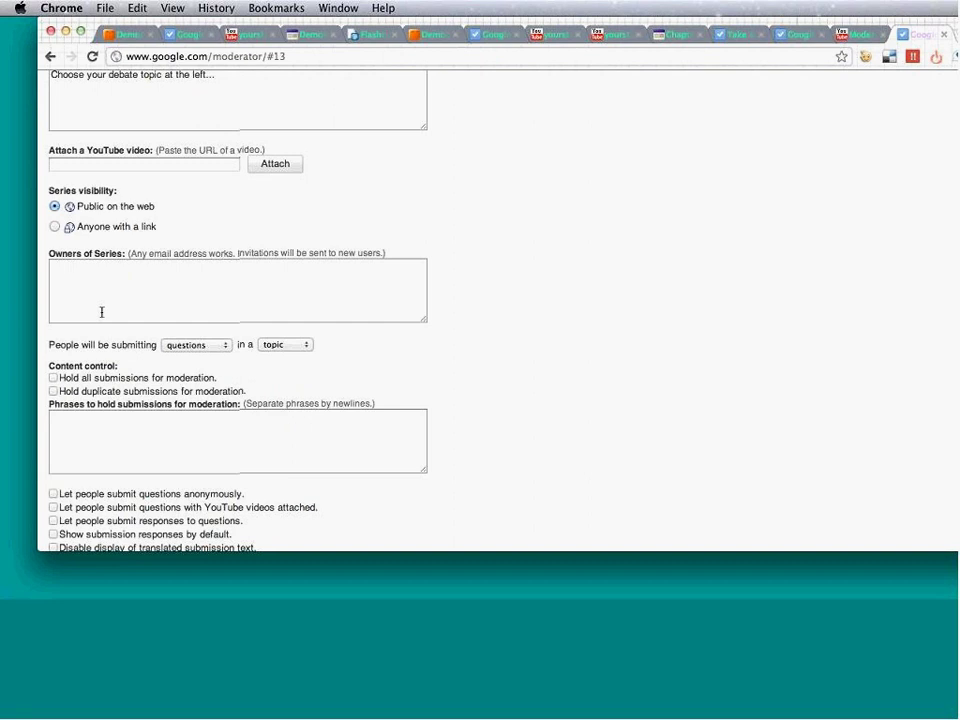
Step: Look through the submission and grouping types, and set people to submit ideas in a topic
{"action": "scroll", "coordinate": [105, 312], "scroll_direction": "down", "scroll_amount": 2}
{"action": "left_click", "coordinate": [196, 296]}
{"action": "left_click", "coordinate": [192, 295]}
{"action": "left_click", "coordinate": [277, 297]}
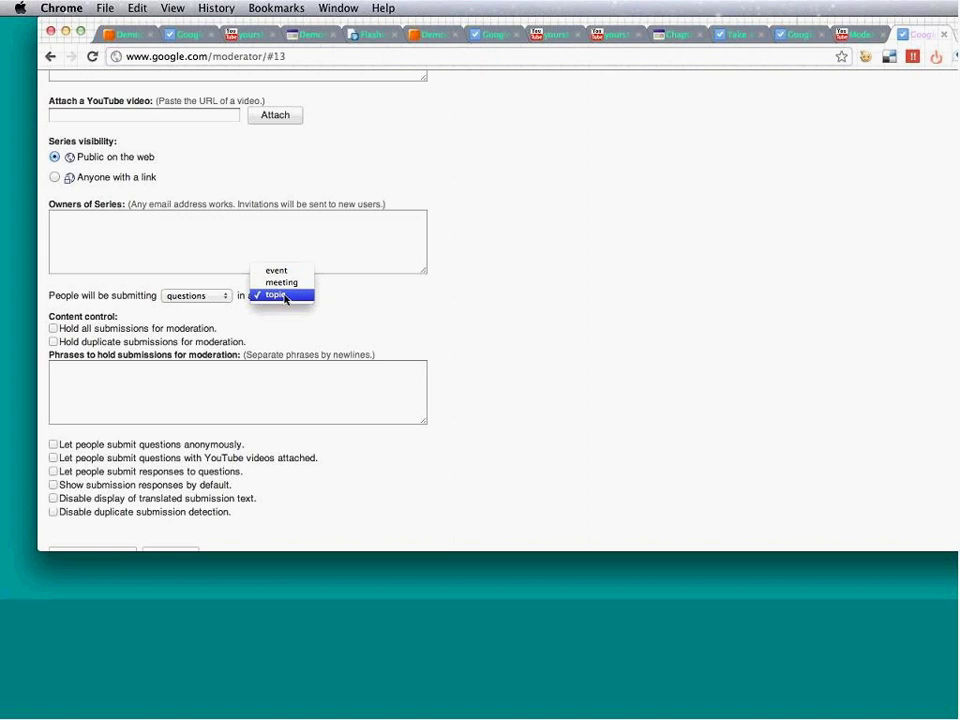
{"action": "left_click", "coordinate": [286, 297]}
{"action": "left_click", "coordinate": [228, 298]}
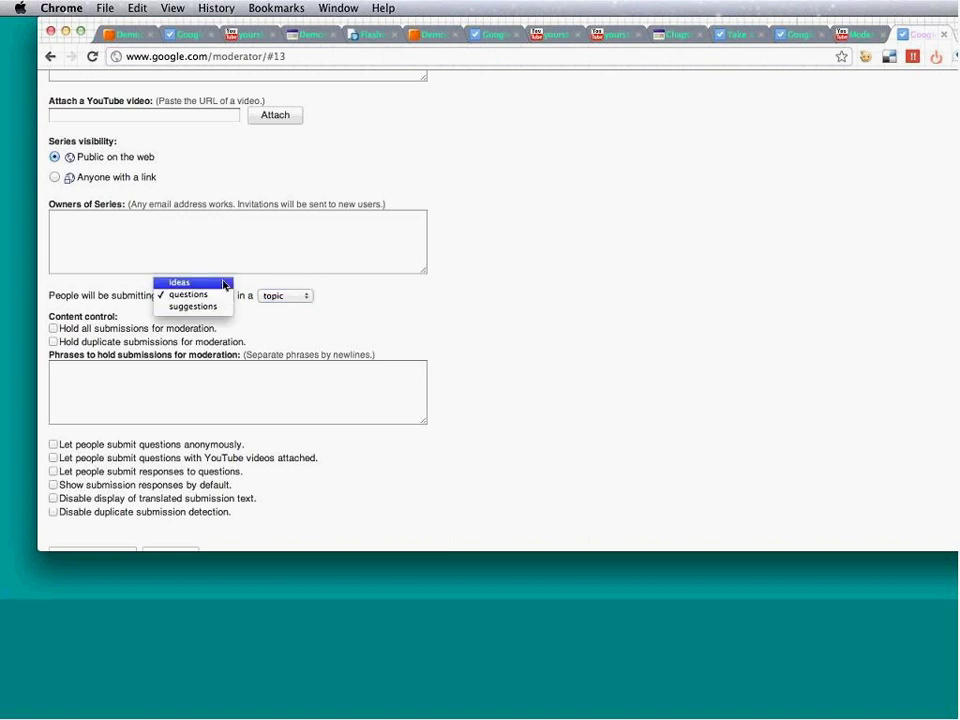
{"action": "left_click", "coordinate": [217, 307]}
{"action": "left_click", "coordinate": [209, 299]}
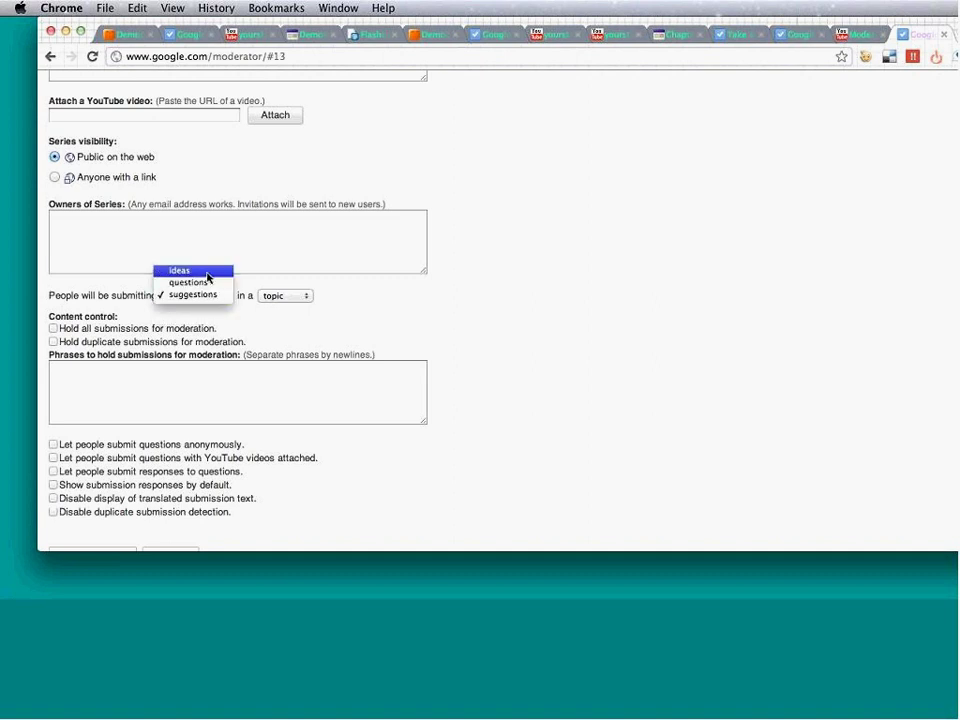
{"action": "left_click", "coordinate": [208, 275]}
Step: Try the option to hold all submissions for moderation, and check the field for phrases to hold
{"action": "scroll", "coordinate": [208, 278], "scroll_direction": "down", "scroll_amount": 1}
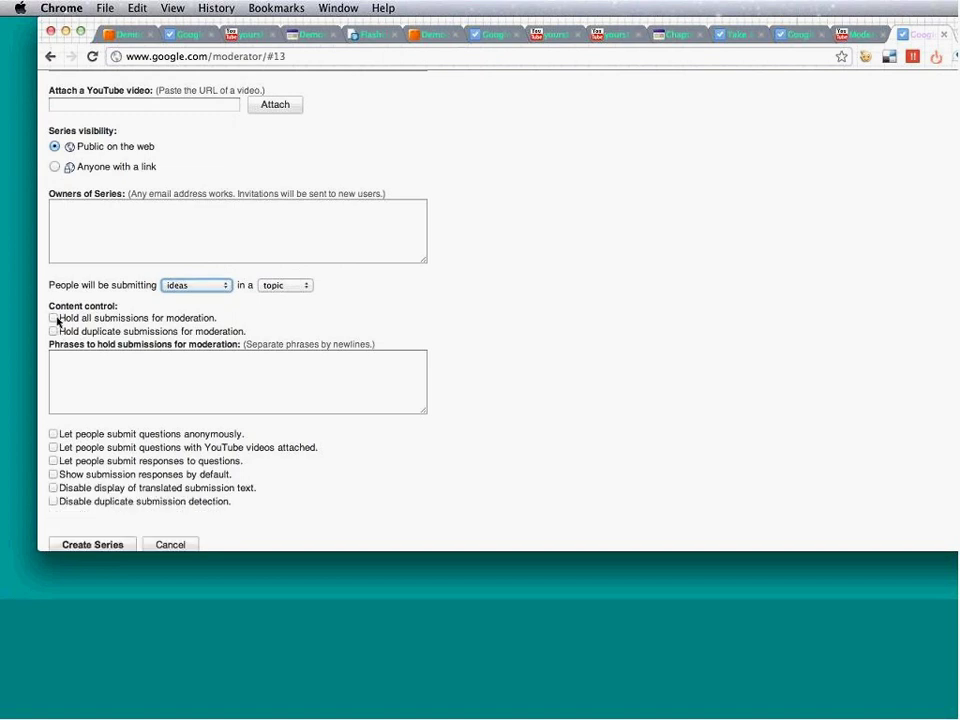
{"action": "left_click", "coordinate": [54, 318]}
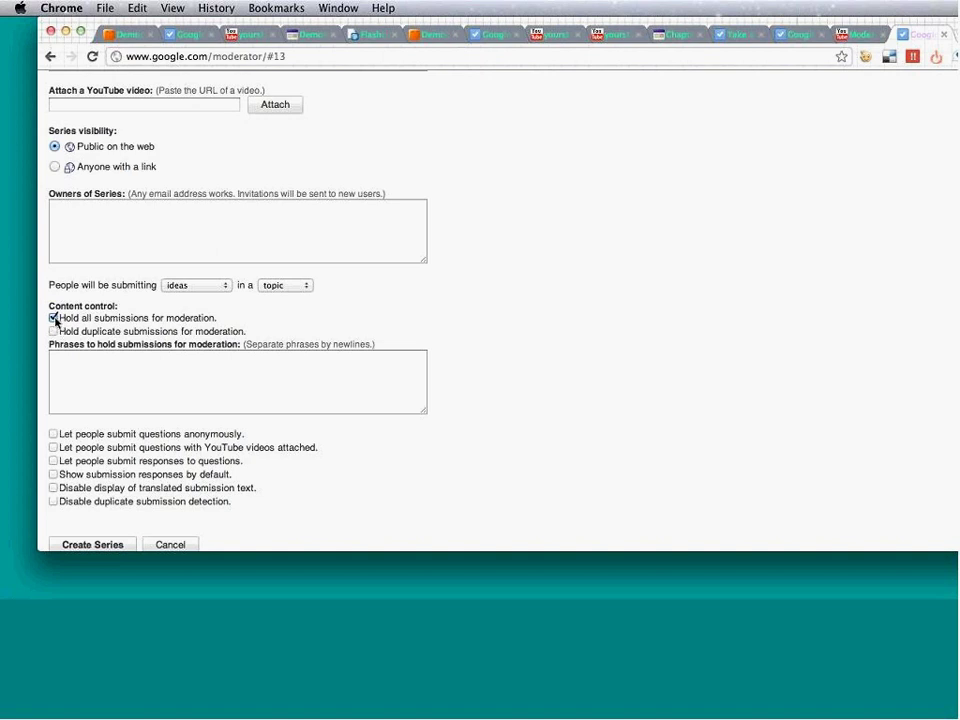
{"action": "left_click", "coordinate": [54, 318]}
{"action": "scroll", "coordinate": [63, 346], "scroll_direction": "down", "scroll_amount": 2}
{"action": "left_click", "coordinate": [90, 324]}
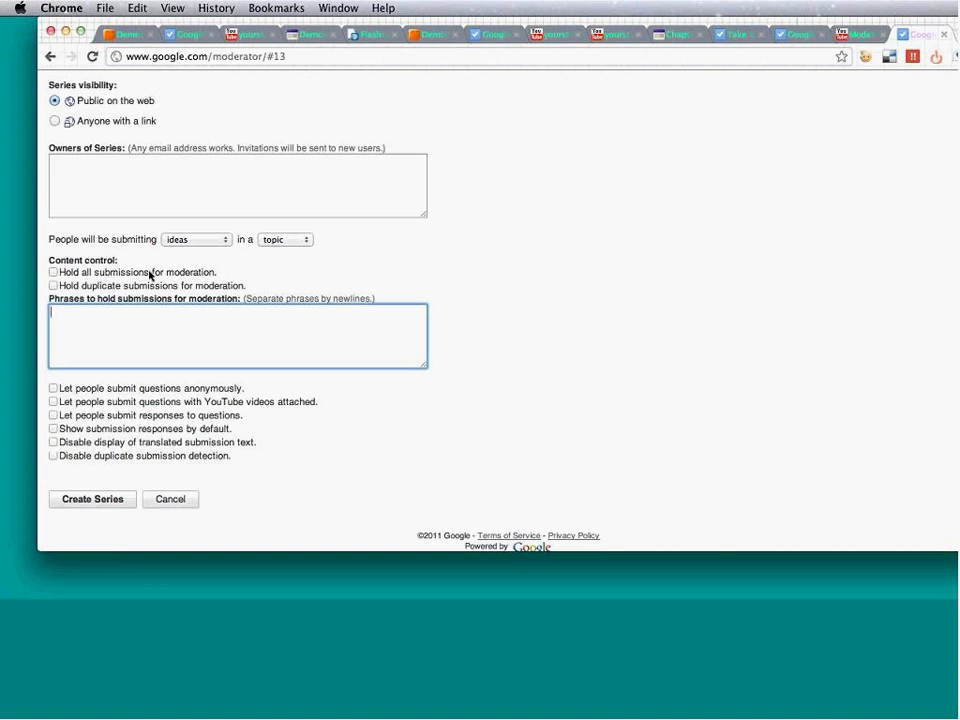
Step: Allow anonymous questions, attached YouTube videos and responses, show submission responses by default, and create the series
{"action": "left_click", "coordinate": [54, 389]}
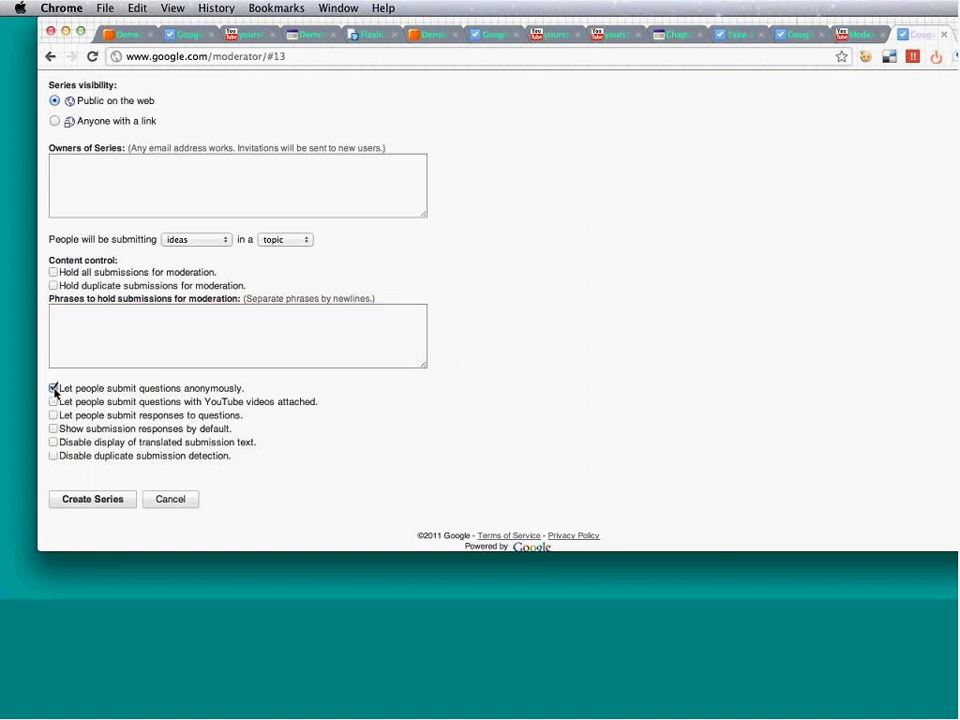
{"action": "left_click", "coordinate": [54, 389]}
{"action": "left_click", "coordinate": [54, 402]}
{"action": "left_click", "coordinate": [54, 402]}
{"action": "left_click", "coordinate": [54, 415]}
{"action": "left_click", "coordinate": [54, 389]}
{"action": "left_click", "coordinate": [54, 402]}
{"action": "left_click", "coordinate": [53, 429]}
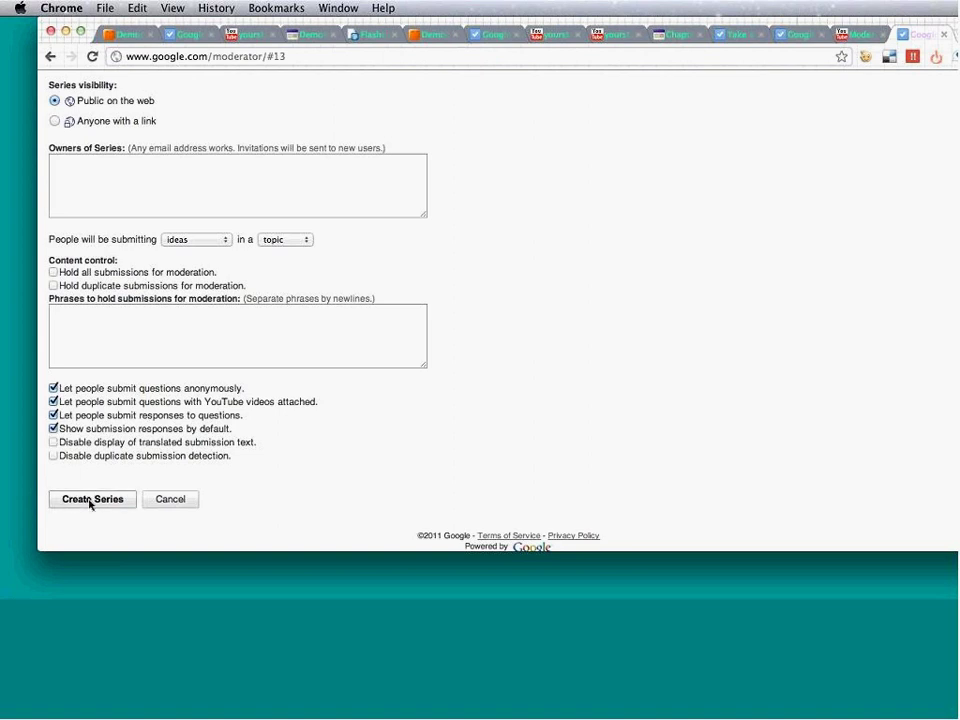
{"action": "left_click", "coordinate": [90, 502]}
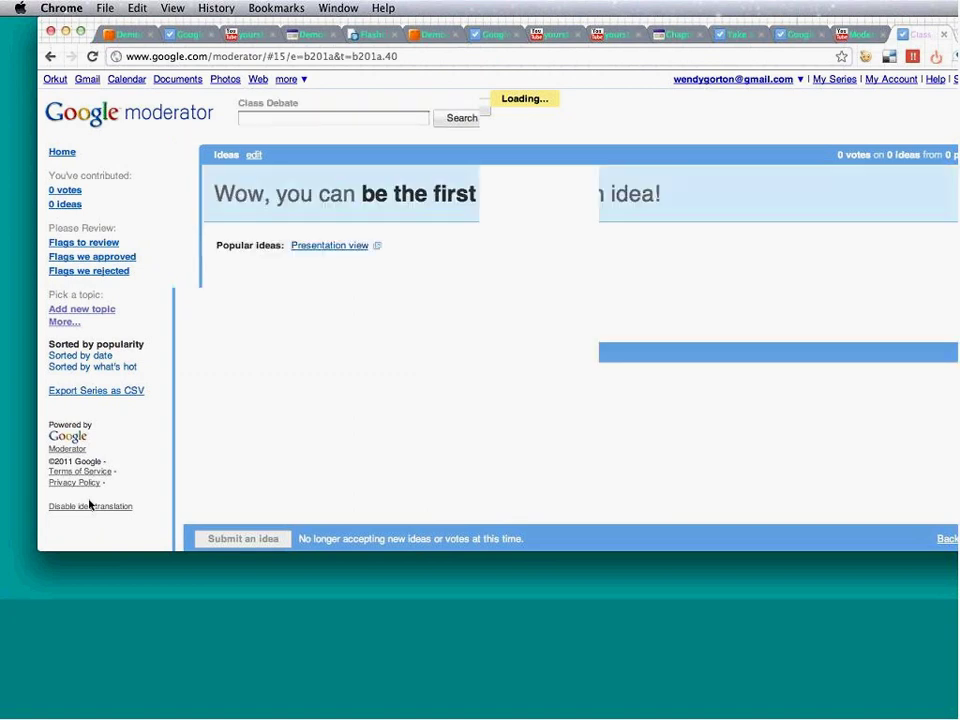
Step: Edit the Class Debate series from its home page to disallow anonymous ideas, and save the change
{"action": "left_click_drag", "start_coordinate": [505, 20], "coordinate": [473, 20]}
{"action": "left_click", "coordinate": [16, 152]}
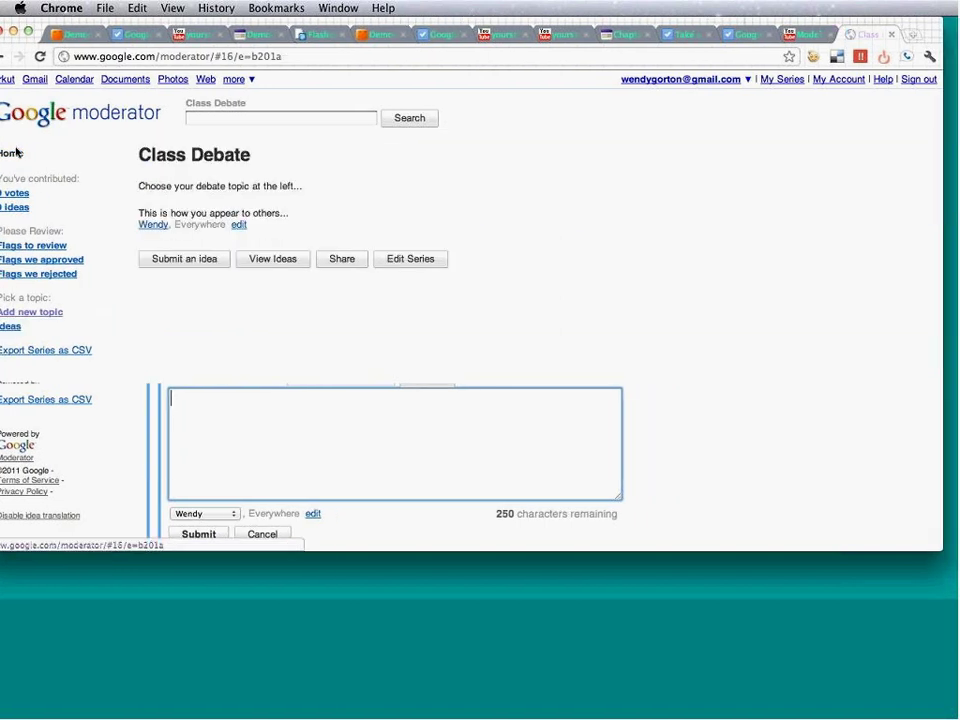
{"action": "left_click", "coordinate": [409, 259]}
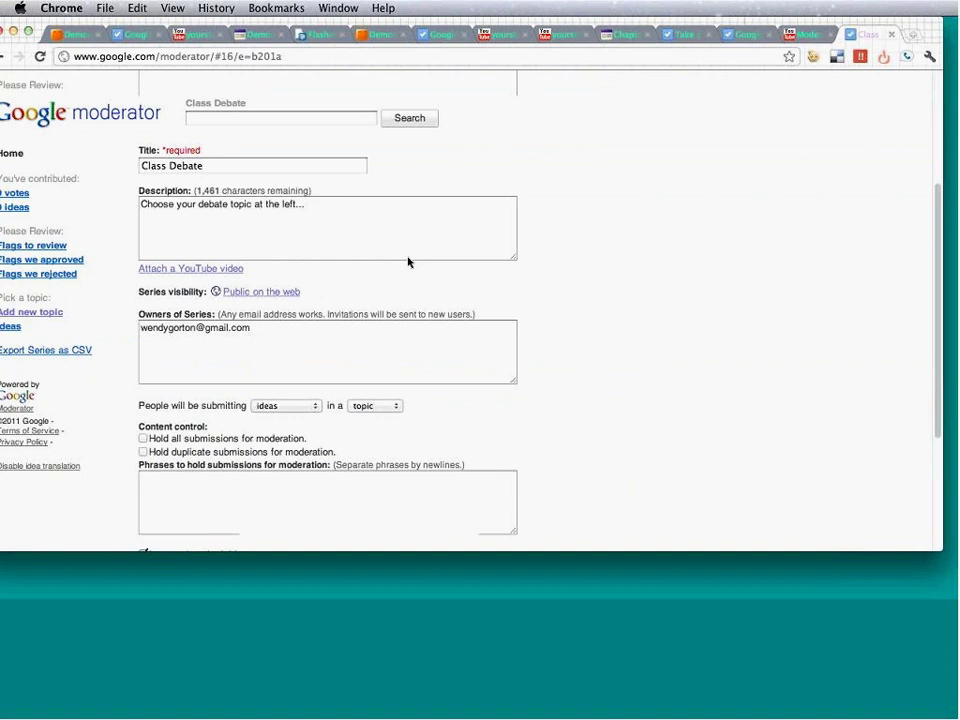
{"action": "scroll", "coordinate": [408, 262], "scroll_direction": "down", "scroll_amount": 3}
{"action": "left_click", "coordinate": [142, 408]}
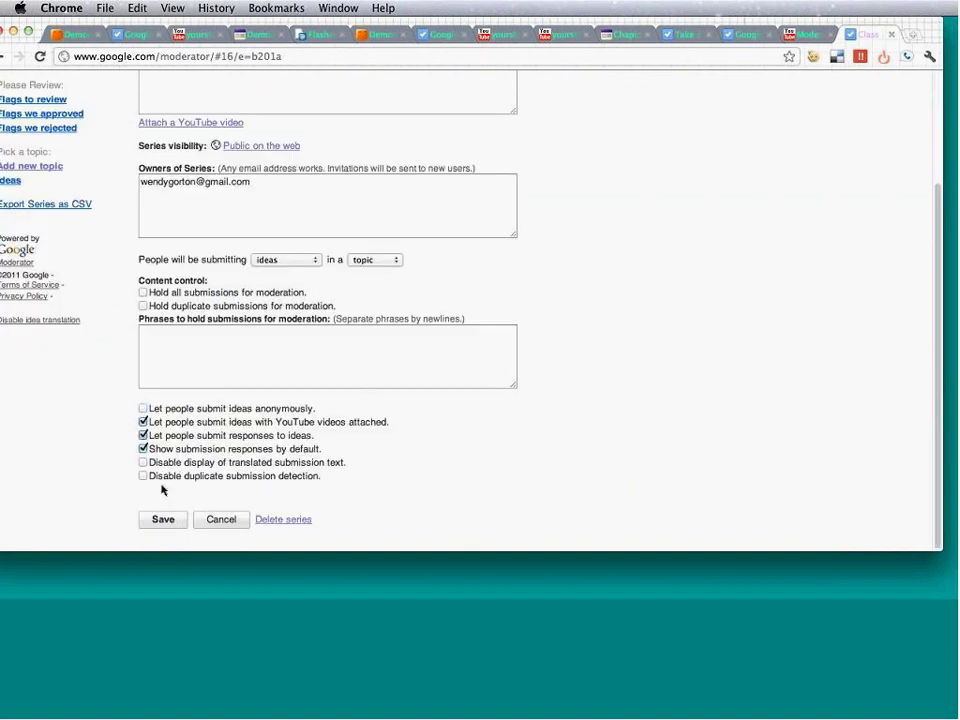
{"action": "left_click", "coordinate": [170, 520]}
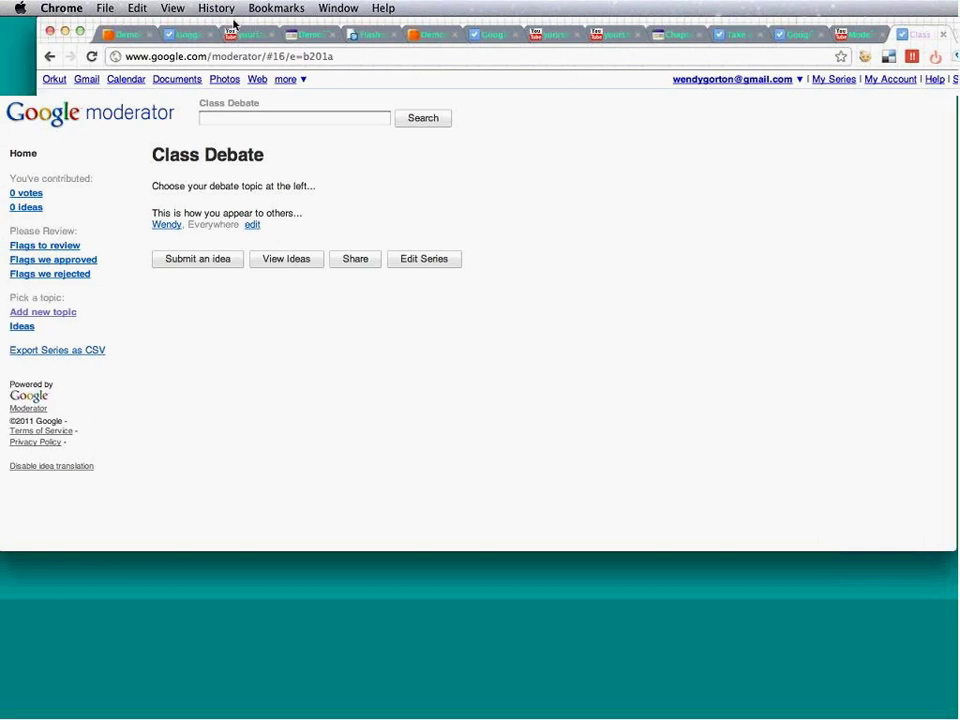
Step: Retitle the Class Debate series' Ideas topic Capital Punishment, set ideas and votes to start 2011-08-17 at 14:00, and save it
{"action": "left_click", "coordinate": [68, 332]}
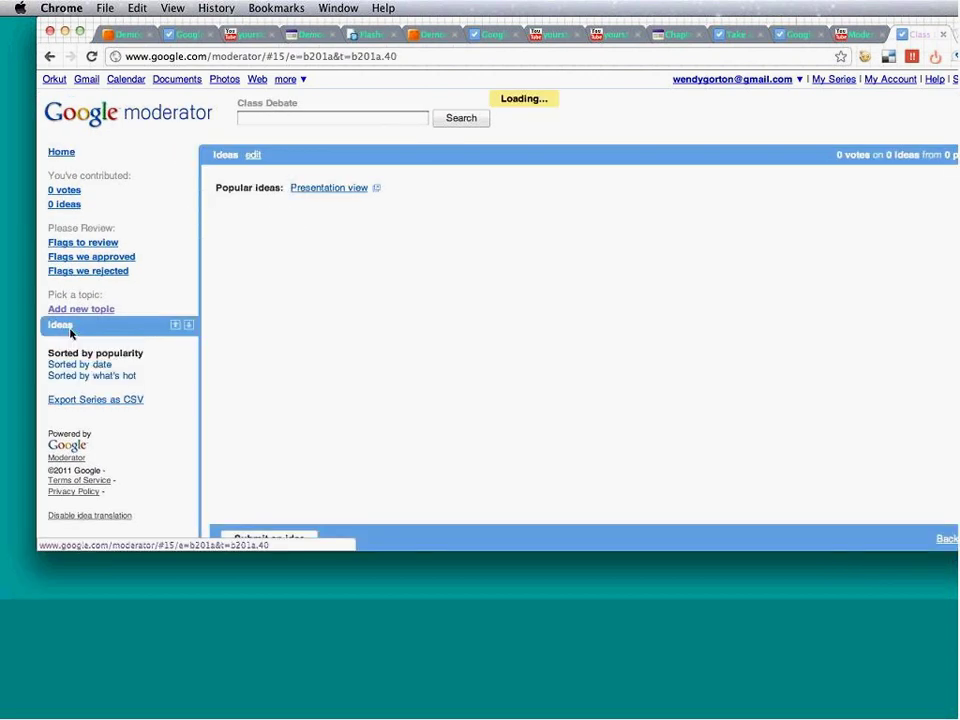
{"action": "left_click", "coordinate": [254, 161]}
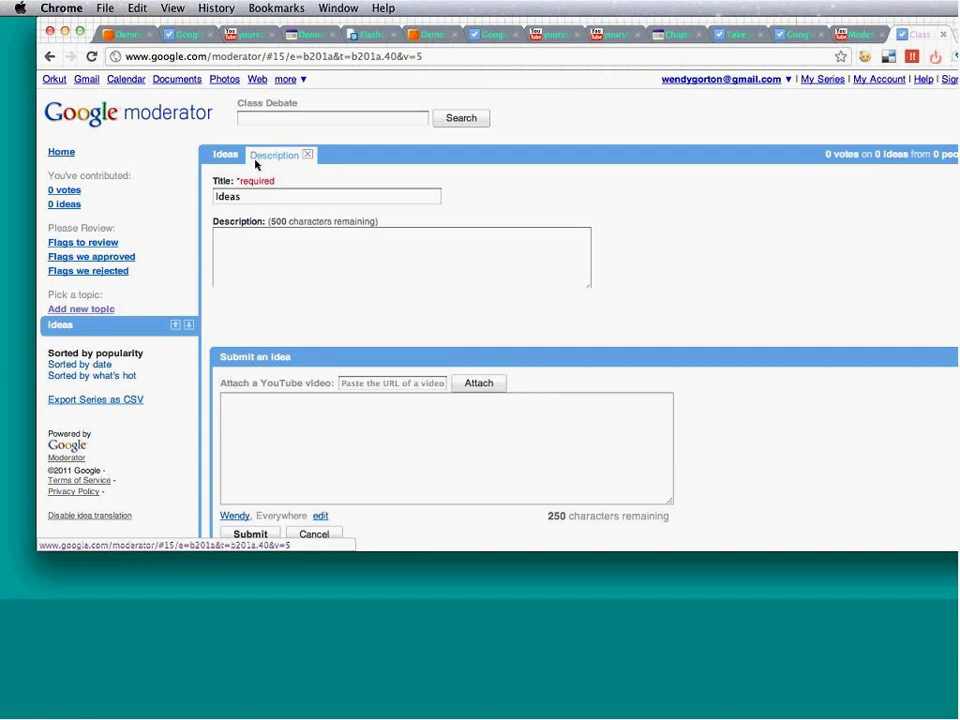
{"action": "double_click", "coordinate": [253, 196]}
{"action": "type", "text": "Capital Punishment"}
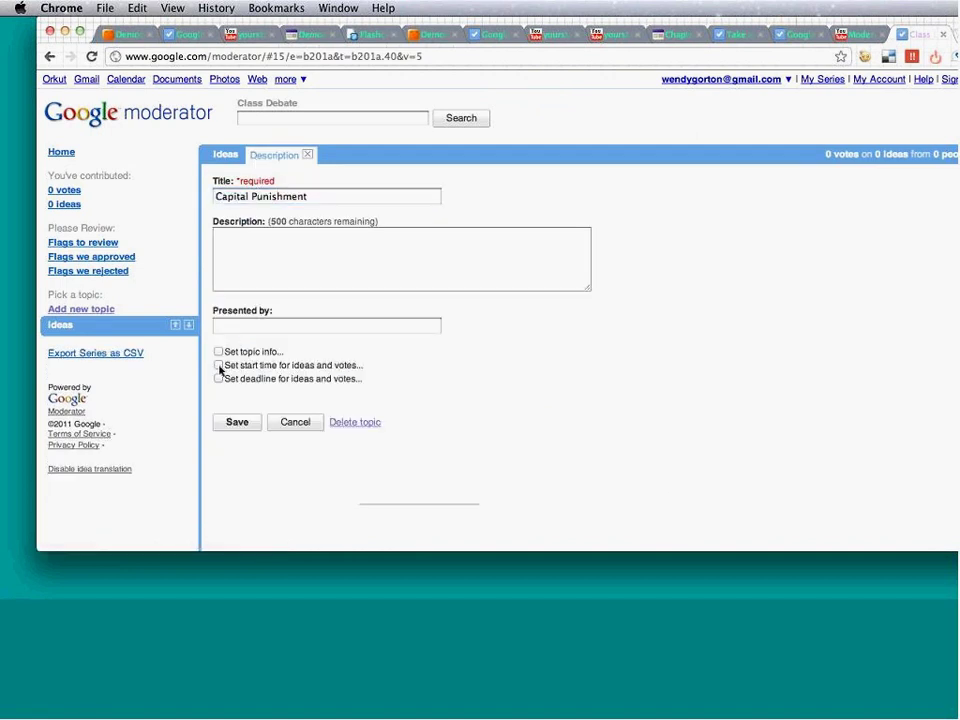
{"action": "left_click", "coordinate": [219, 366]}
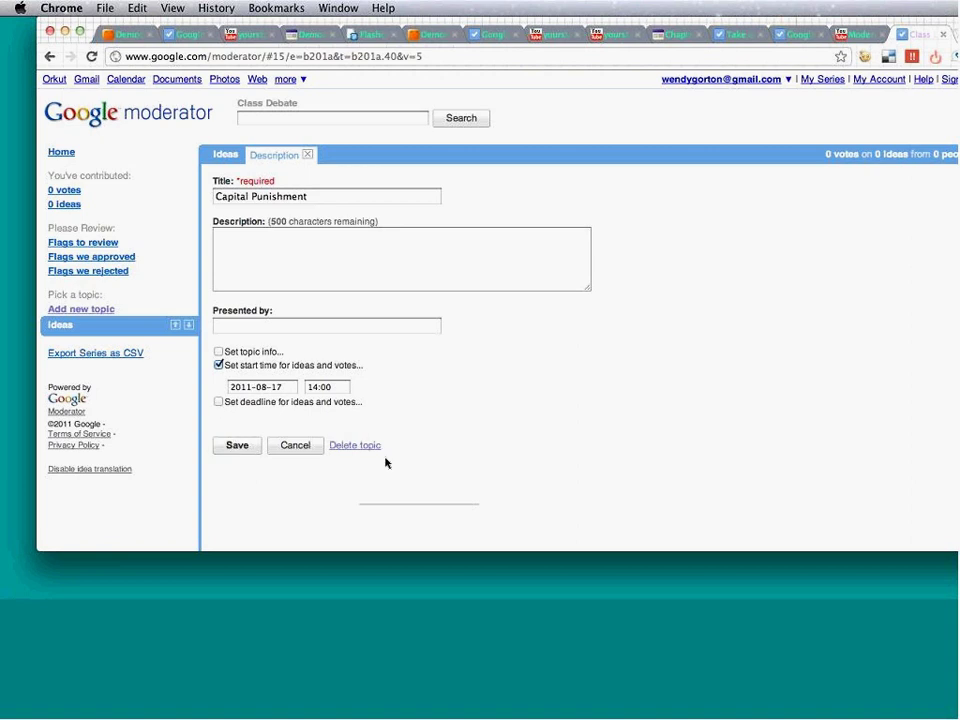
{"action": "left_click", "coordinate": [244, 447]}
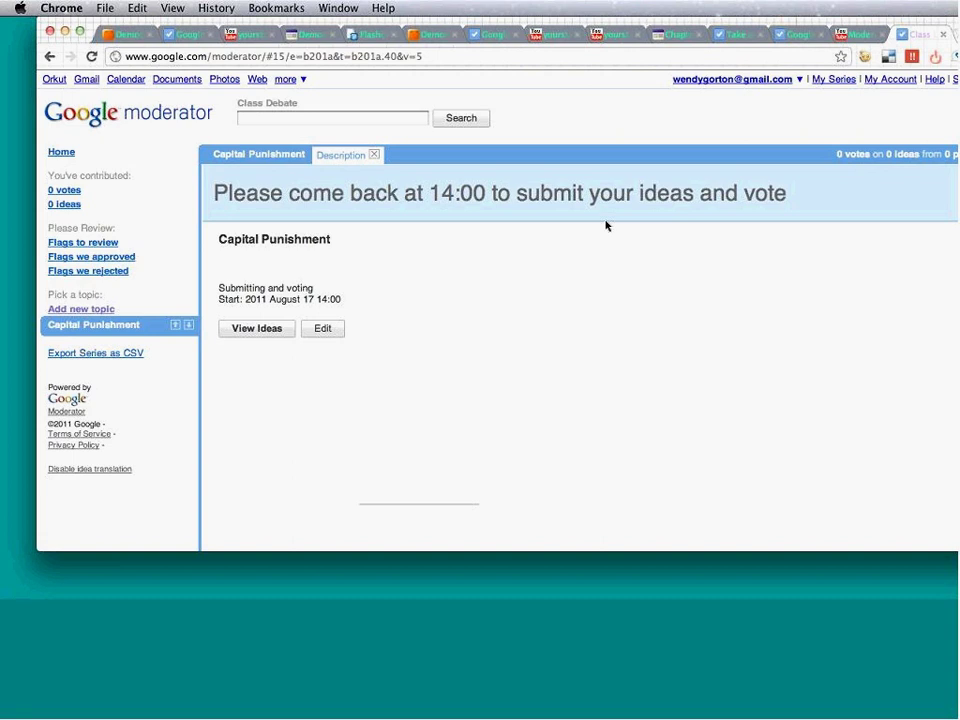
Step: Return to the Democratize Your Classroom webinar series, open its Questions about Moderator topic, and shift the window to show the full page
{"action": "left_click", "coordinate": [493, 40]}
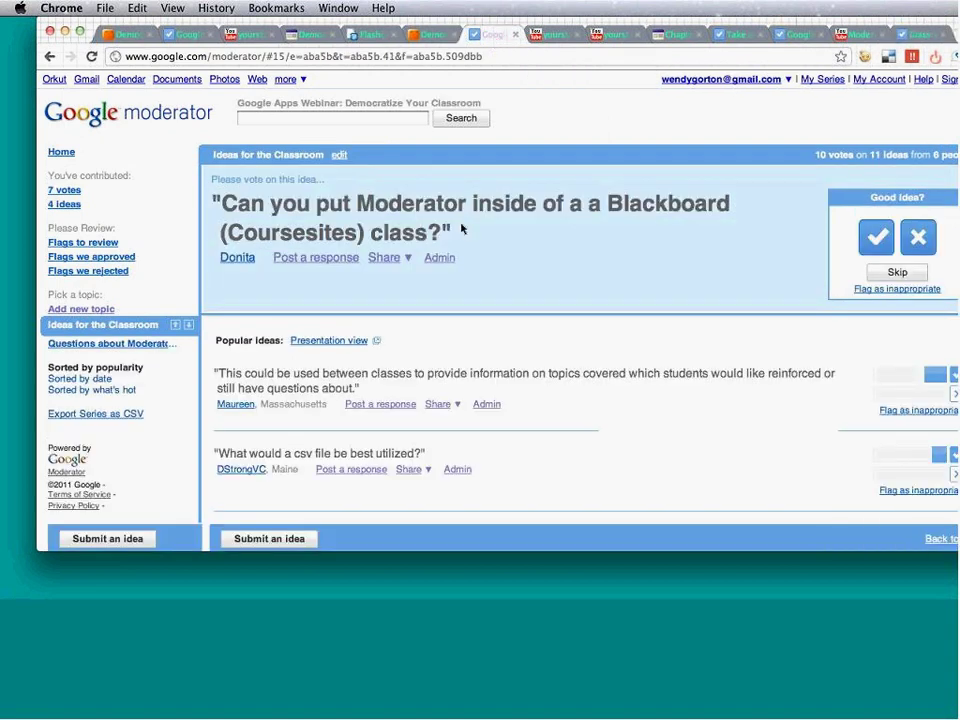
{"action": "scroll", "coordinate": [461, 229], "scroll_direction": "down", "scroll_amount": 1}
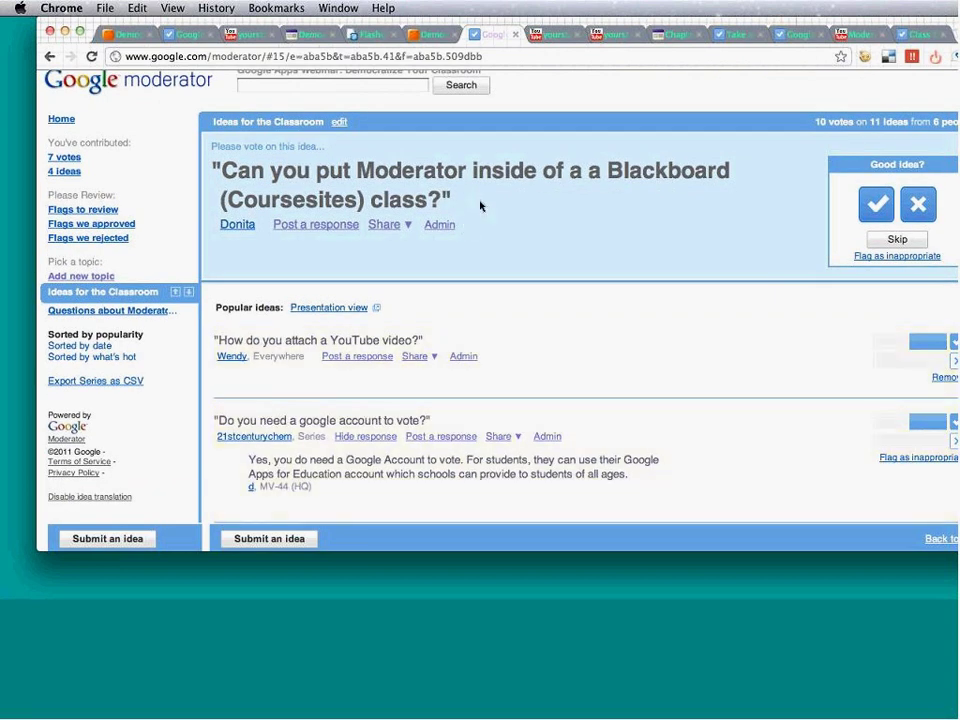
{"action": "scroll", "coordinate": [480, 206], "scroll_direction": "up", "scroll_amount": 1}
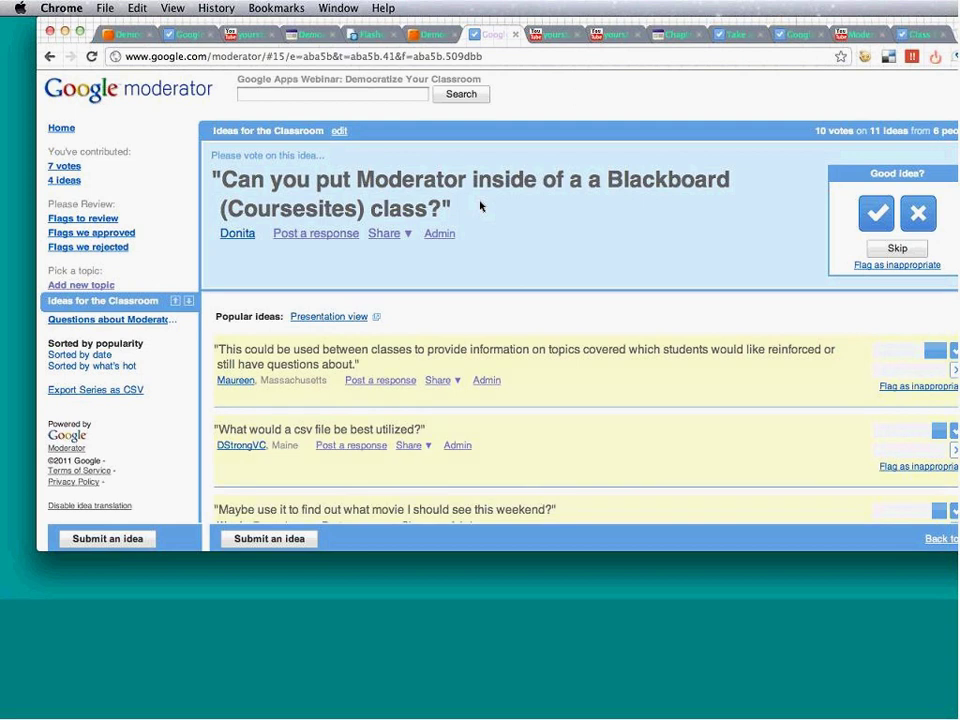
{"action": "left_click", "coordinate": [146, 321]}
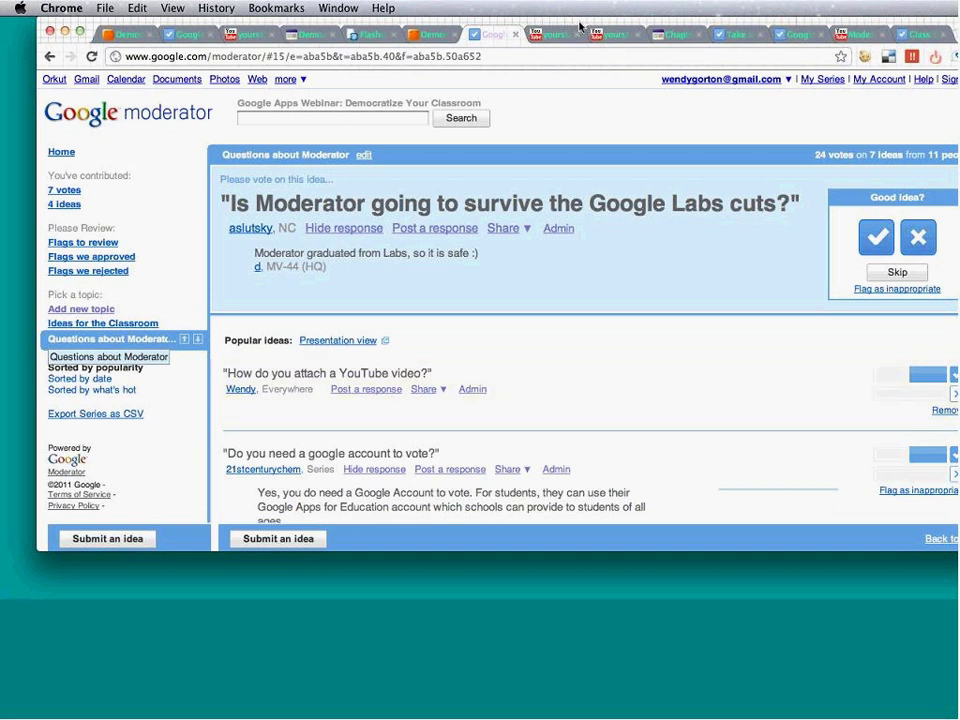
{"action": "left_click_drag", "start_coordinate": [577, 25], "coordinate": [567, 23]}
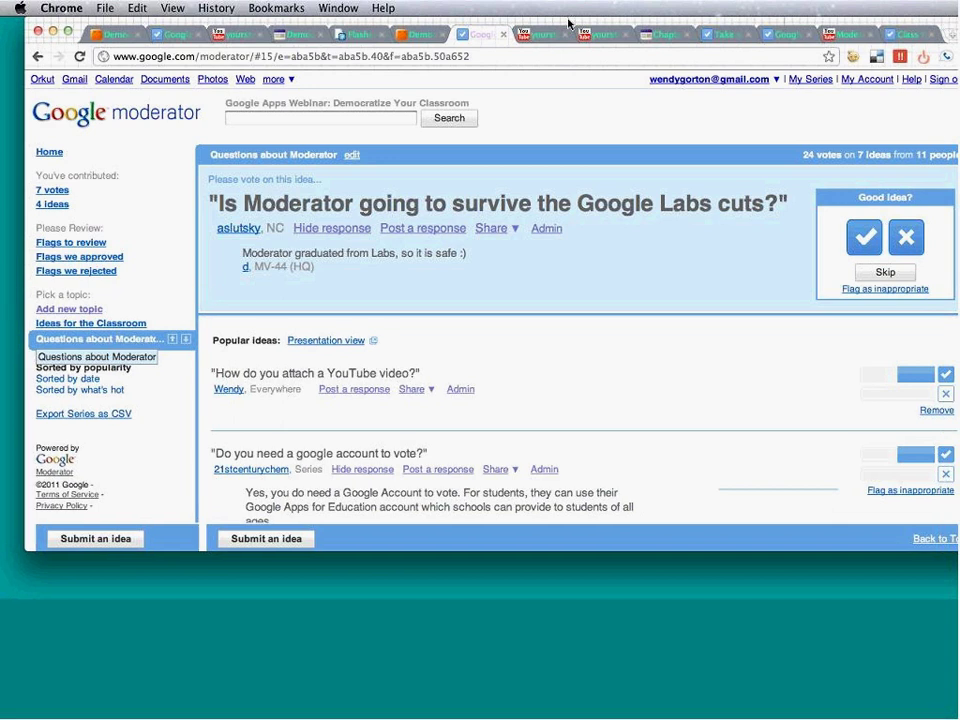
{"action": "left_click_drag", "start_coordinate": [568, 22], "coordinate": [548, 18]}
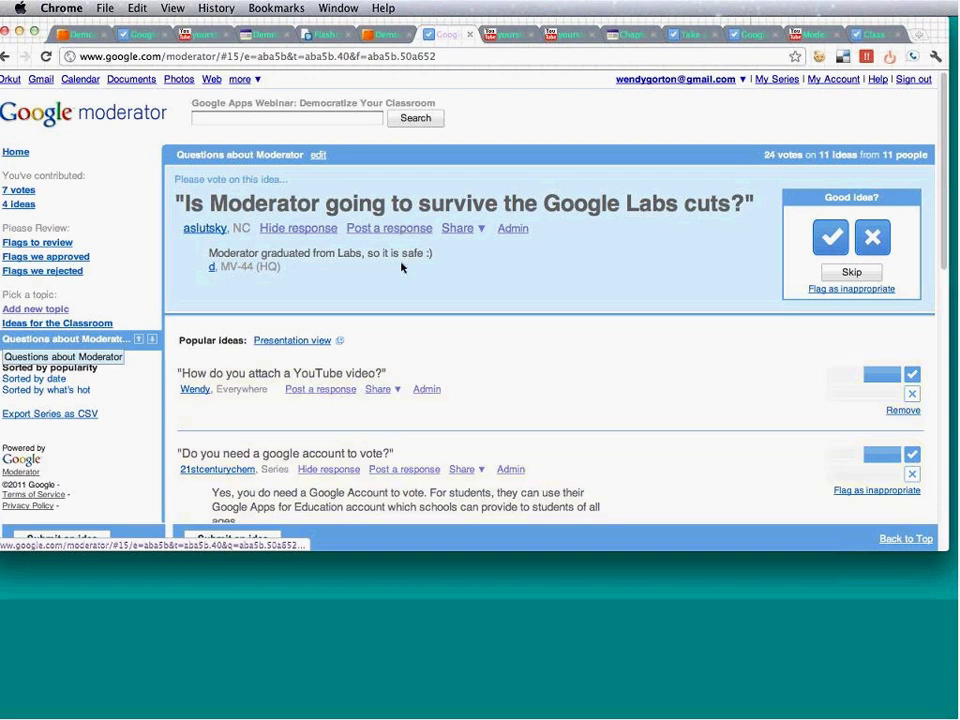
Step: Read through the popular ideas and posted responses in the Questions about Moderator topic, down to the Blackboard and Google Apps domains questions
{"action": "scroll", "coordinate": [401, 267], "scroll_direction": "down", "scroll_amount": 1}
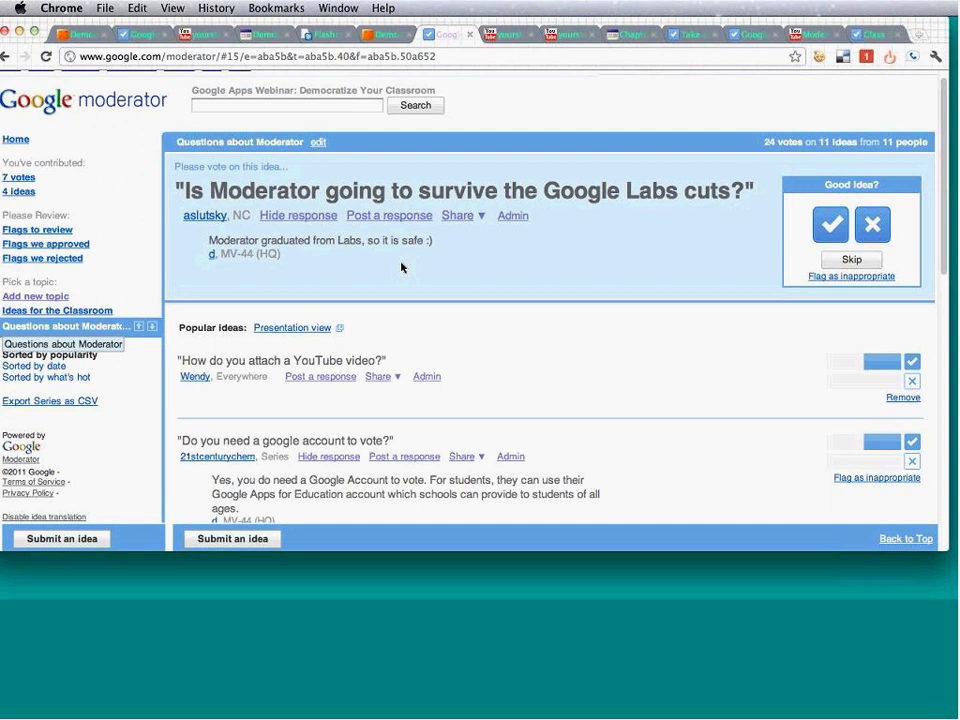
{"action": "scroll", "coordinate": [401, 267], "scroll_direction": "down", "scroll_amount": 1}
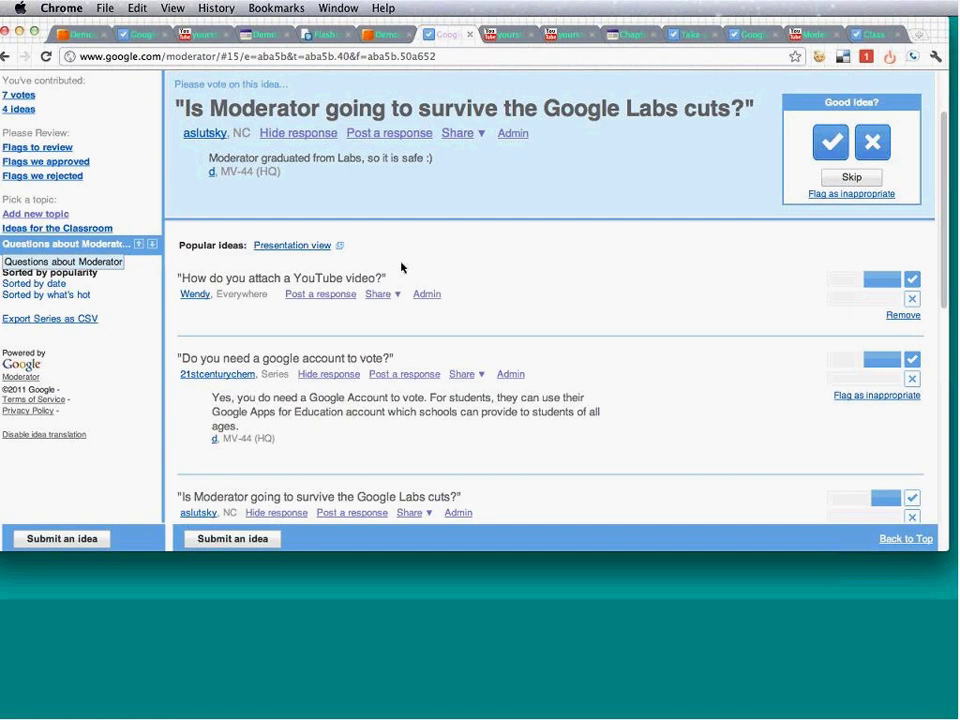
{"action": "scroll", "coordinate": [401, 266], "scroll_direction": "down", "scroll_amount": 1}
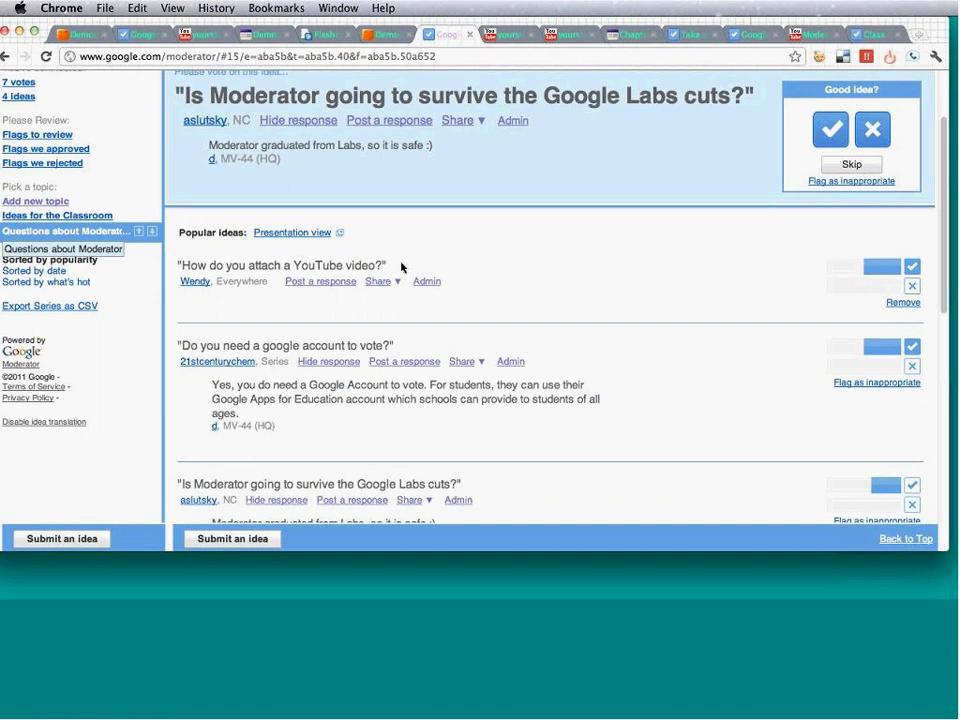
{"action": "scroll", "coordinate": [401, 266], "scroll_direction": "down", "scroll_amount": 2}
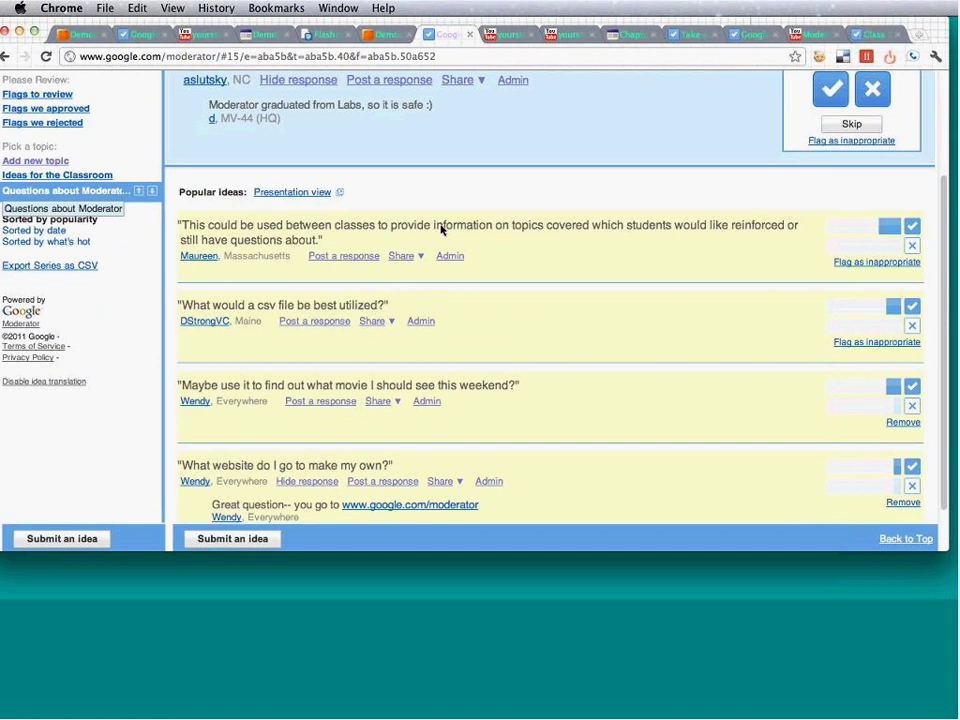
{"action": "scroll", "coordinate": [440, 229], "scroll_direction": "down", "scroll_amount": 1}
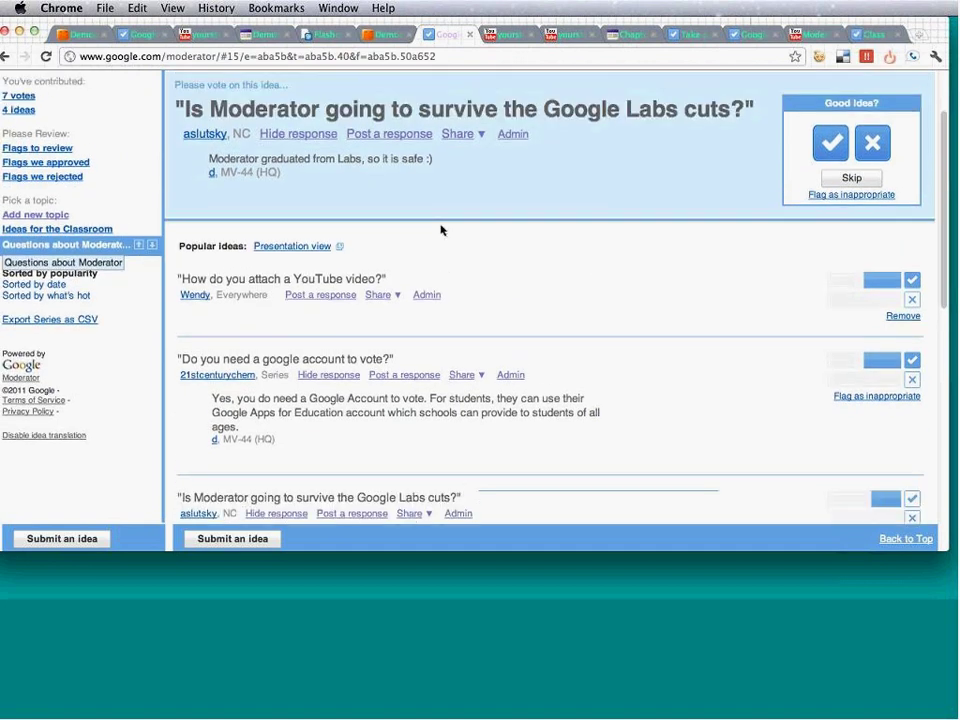
{"action": "scroll", "coordinate": [441, 230], "scroll_direction": "down", "scroll_amount": 1}
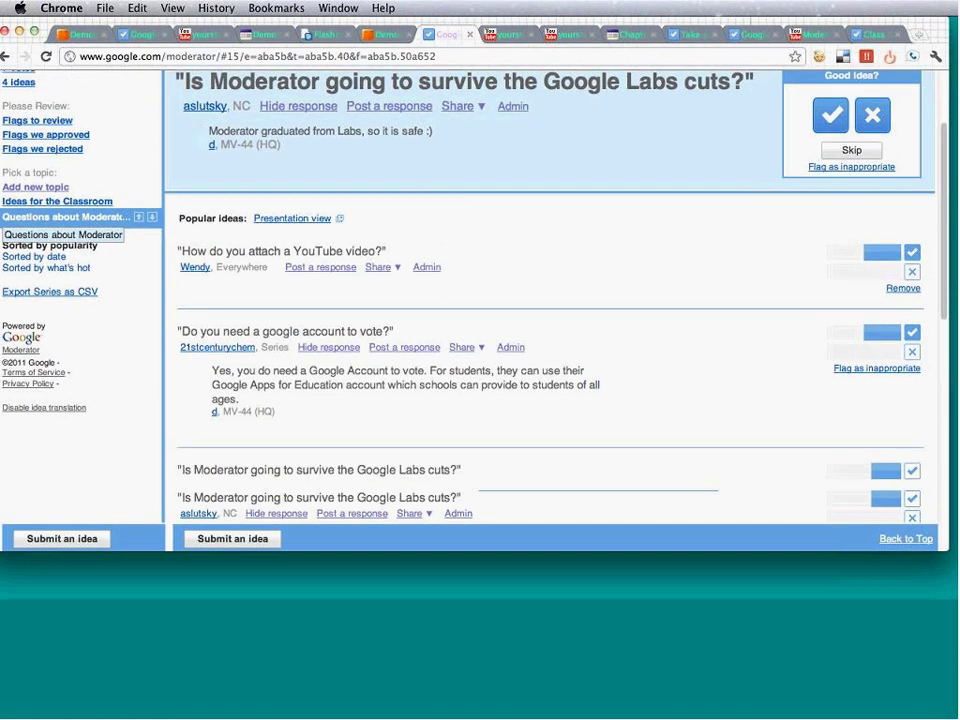
{"action": "scroll", "coordinate": [441, 230], "scroll_direction": "down", "scroll_amount": 1}
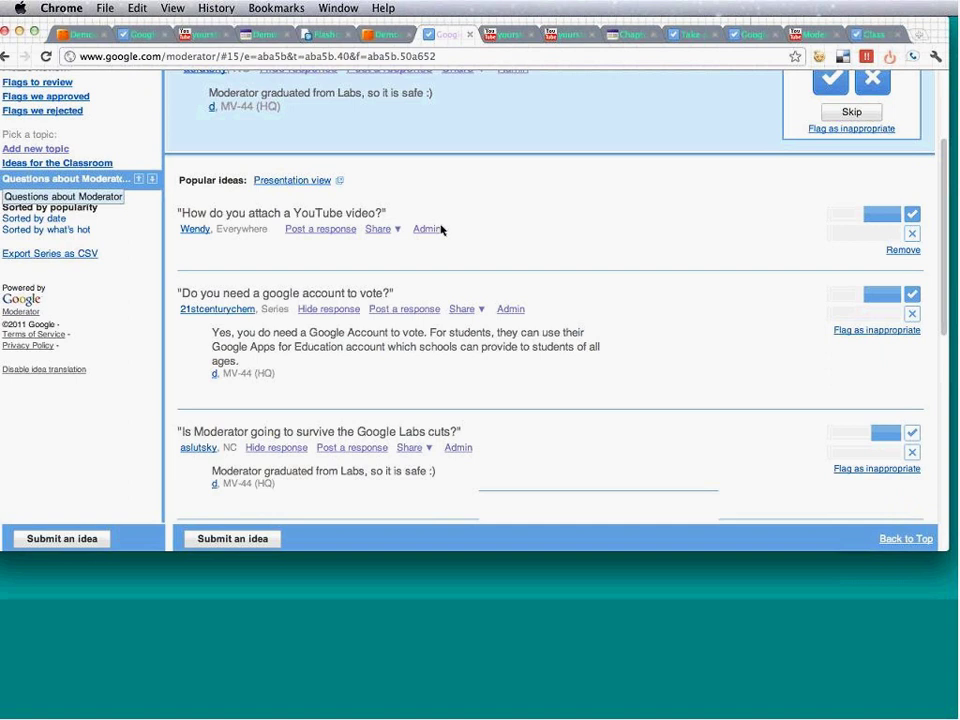
{"action": "scroll", "coordinate": [441, 230], "scroll_direction": "down", "scroll_amount": 2}
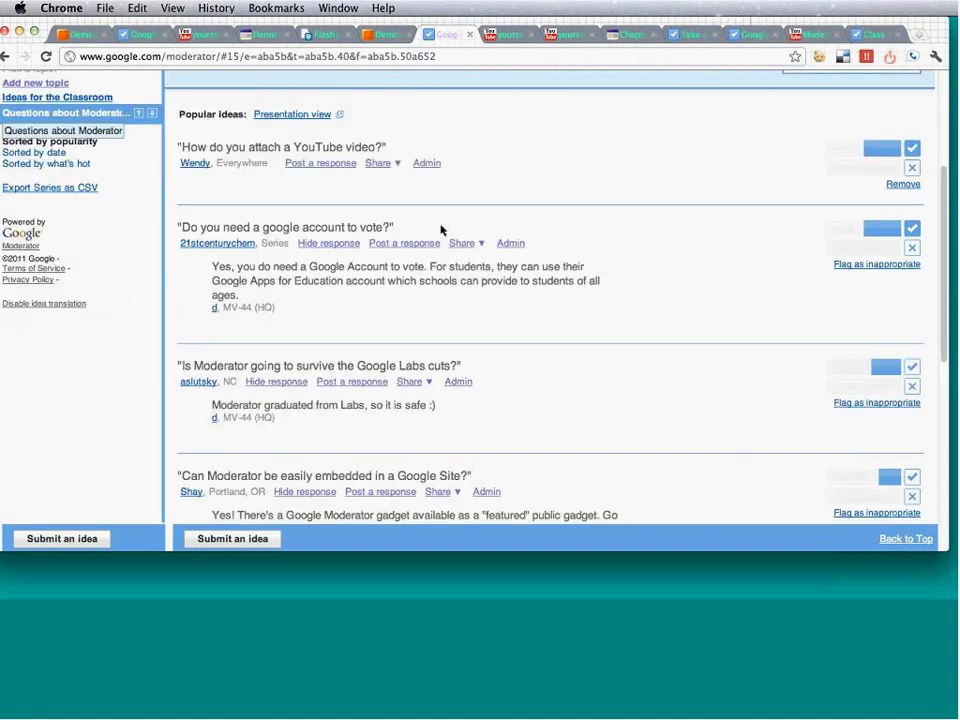
{"action": "scroll", "coordinate": [441, 230], "scroll_direction": "down", "scroll_amount": 2}
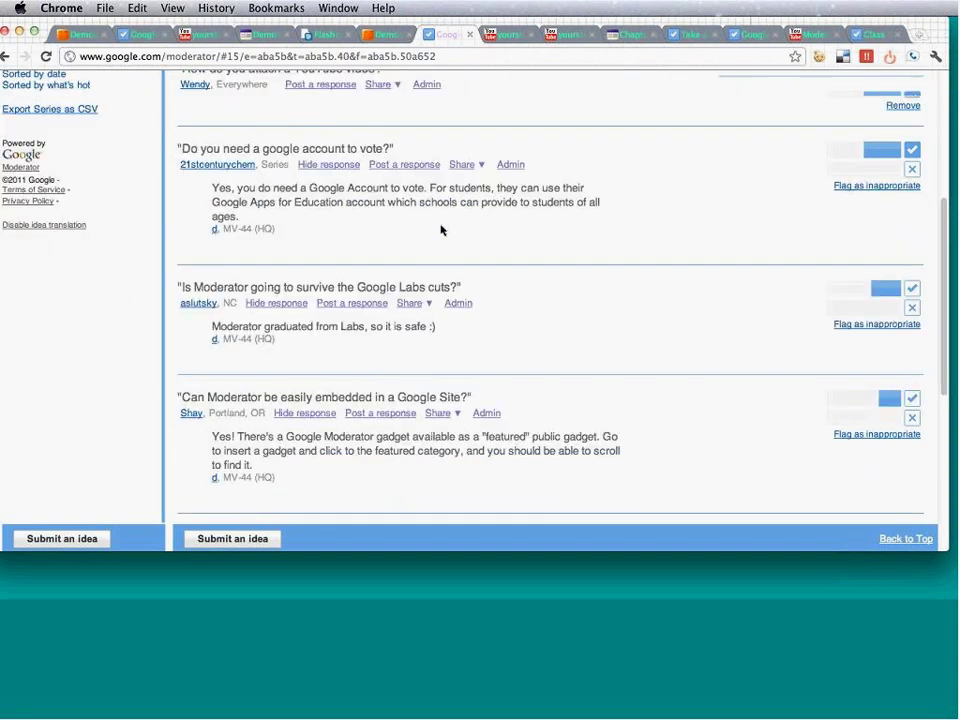
{"action": "scroll", "coordinate": [441, 230], "scroll_direction": "down", "scroll_amount": 1}
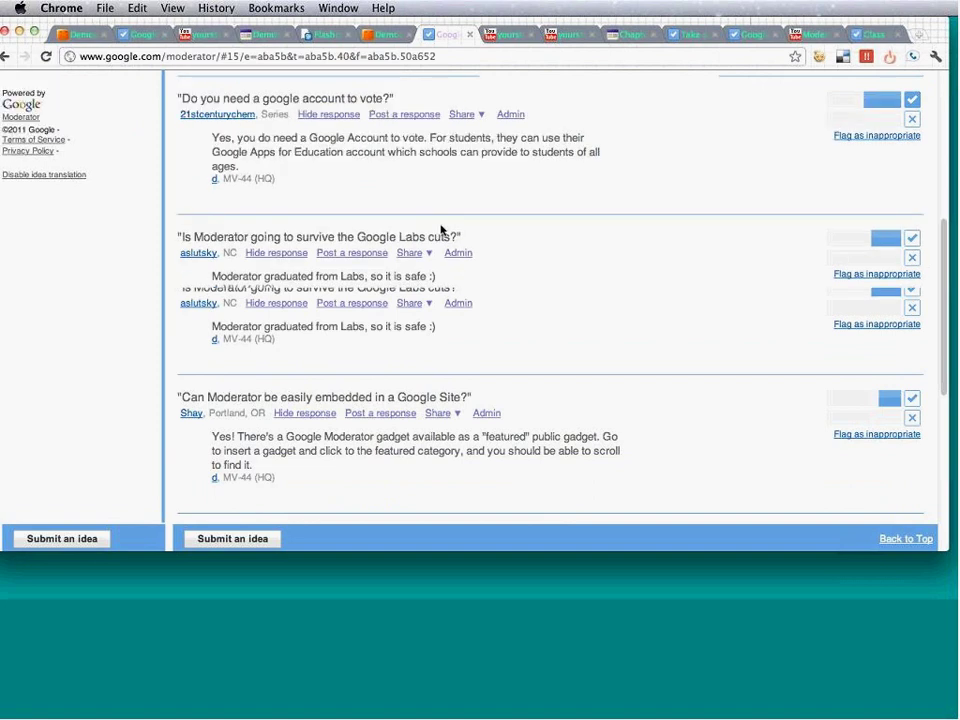
{"action": "scroll", "coordinate": [441, 230], "scroll_direction": "down", "scroll_amount": 1}
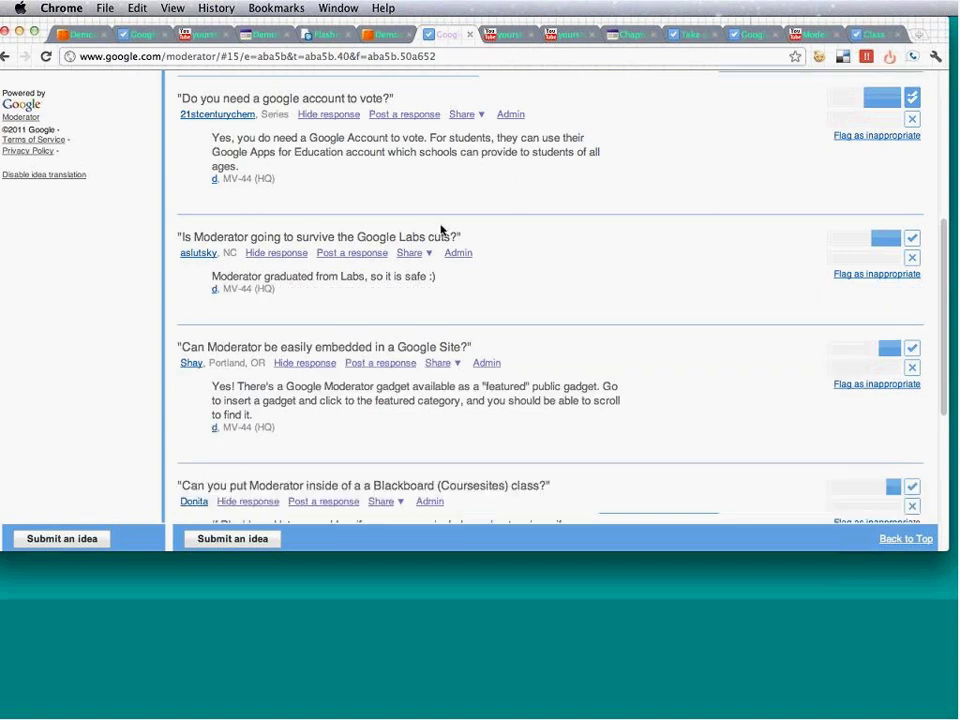
{"action": "scroll", "coordinate": [441, 230], "scroll_direction": "down", "scroll_amount": 1}
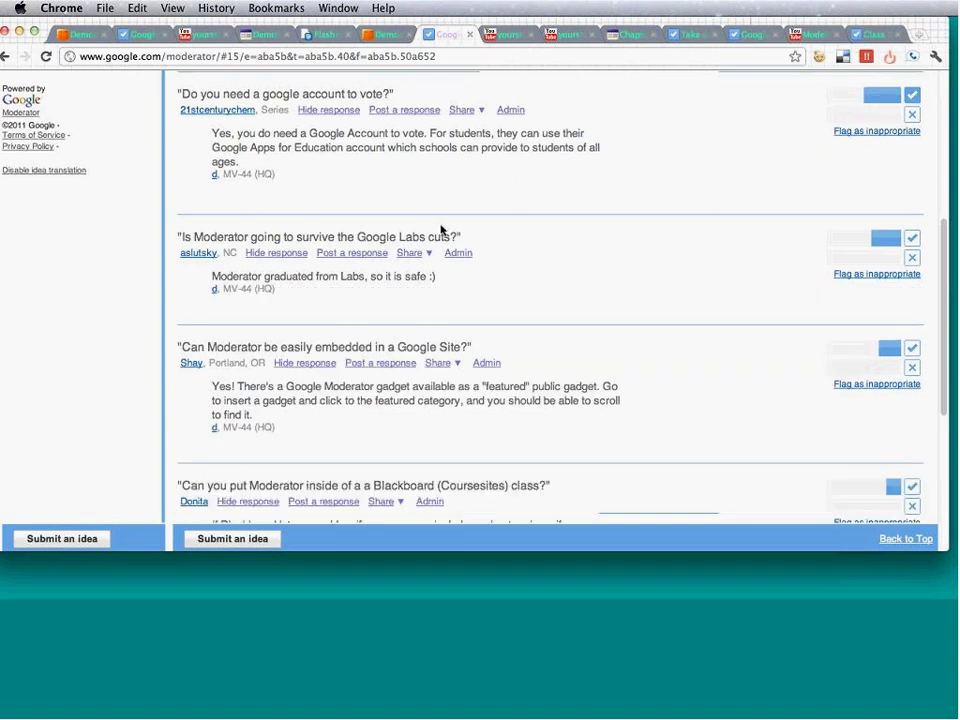
{"action": "scroll", "coordinate": [441, 230], "scroll_direction": "down", "scroll_amount": 1}
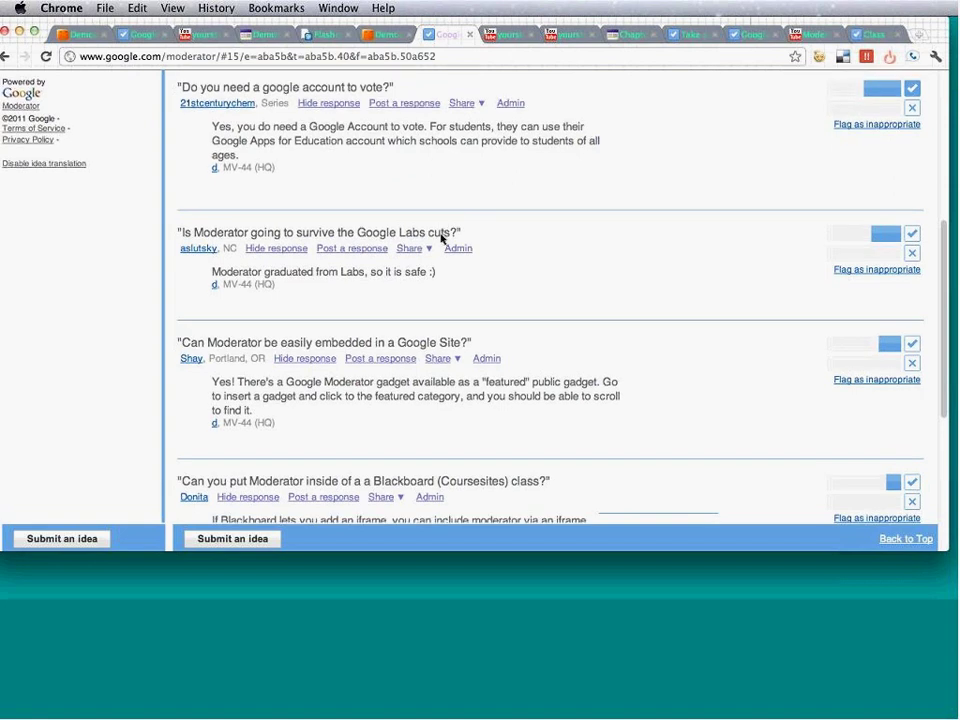
{"action": "scroll", "coordinate": [441, 237], "scroll_direction": "down", "scroll_amount": 1}
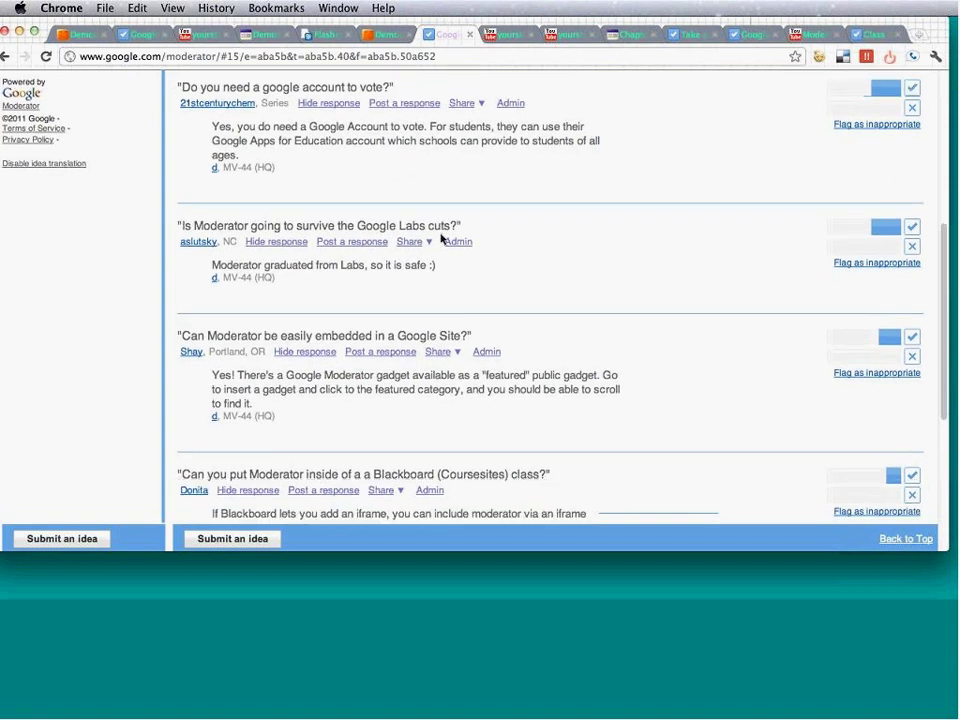
{"action": "scroll", "coordinate": [441, 237], "scroll_direction": "down", "scroll_amount": 2}
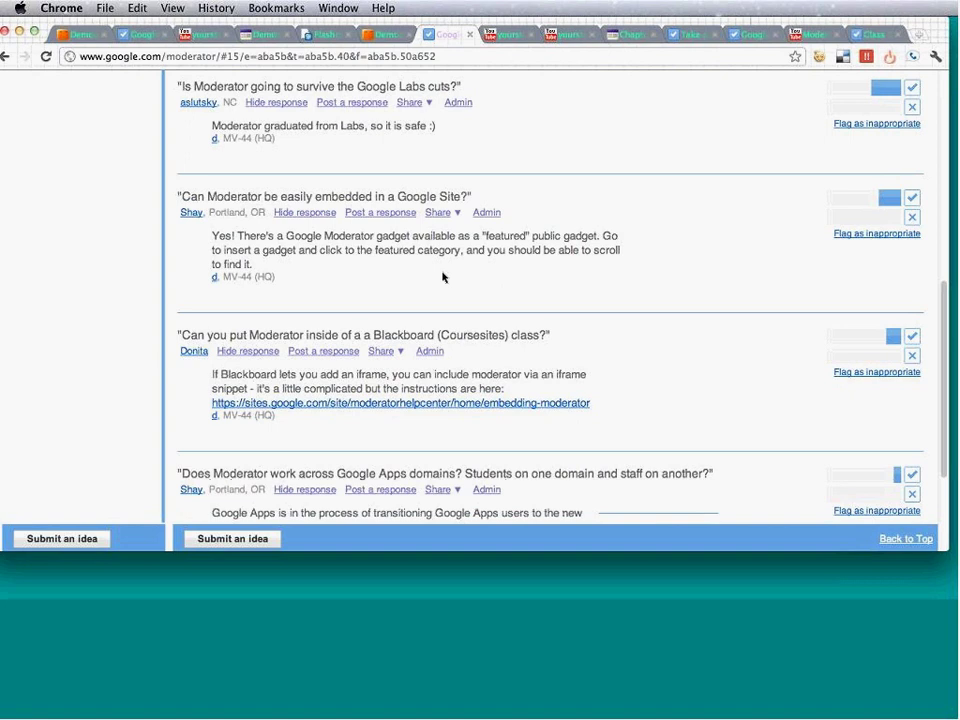
Step: Review the list of popular ideas again, including the classroom-use suggestions and the answers on voting accounts, Google Sites and Blackboard embedding
{"action": "scroll", "coordinate": [443, 277], "scroll_direction": "up", "scroll_amount": 3}
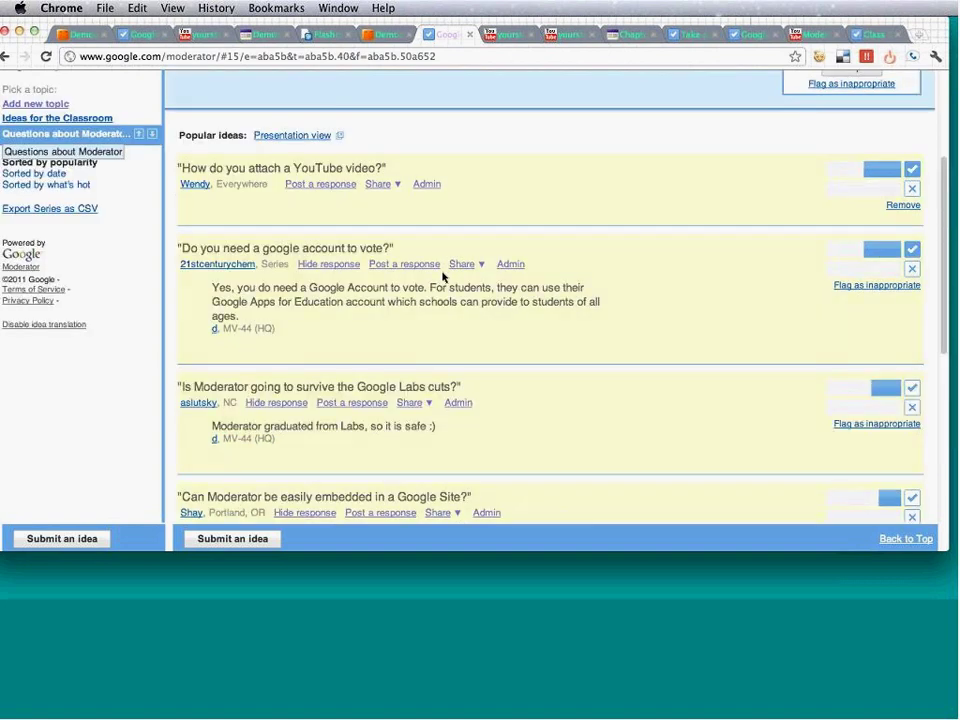
{"action": "scroll", "coordinate": [443, 277], "scroll_direction": "down", "scroll_amount": 5}
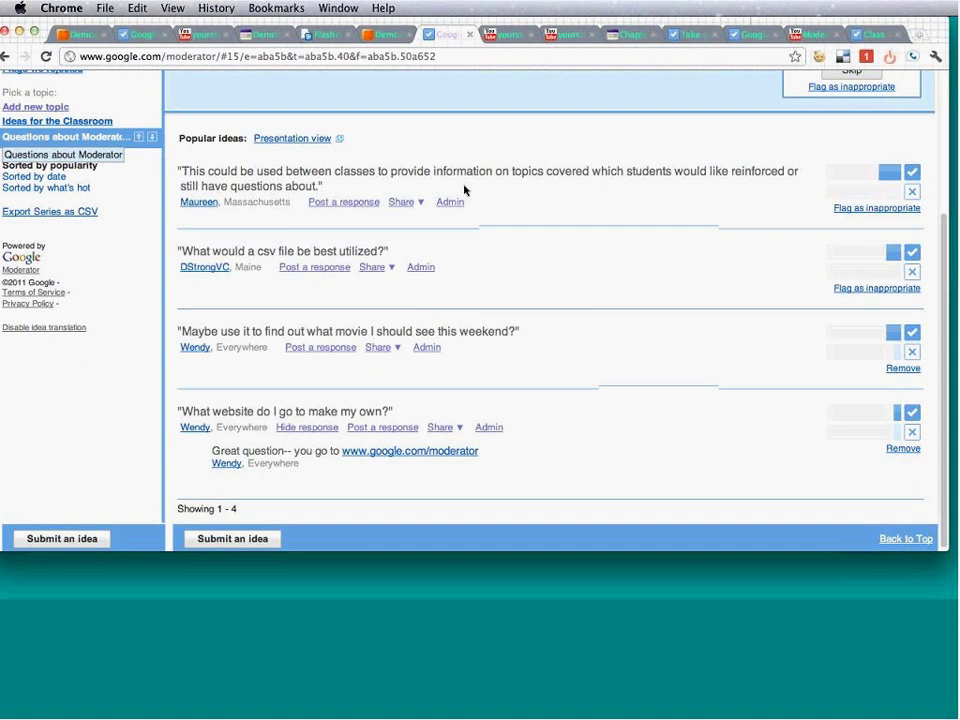
{"action": "scroll", "coordinate": [464, 190], "scroll_direction": "up", "scroll_amount": 3}
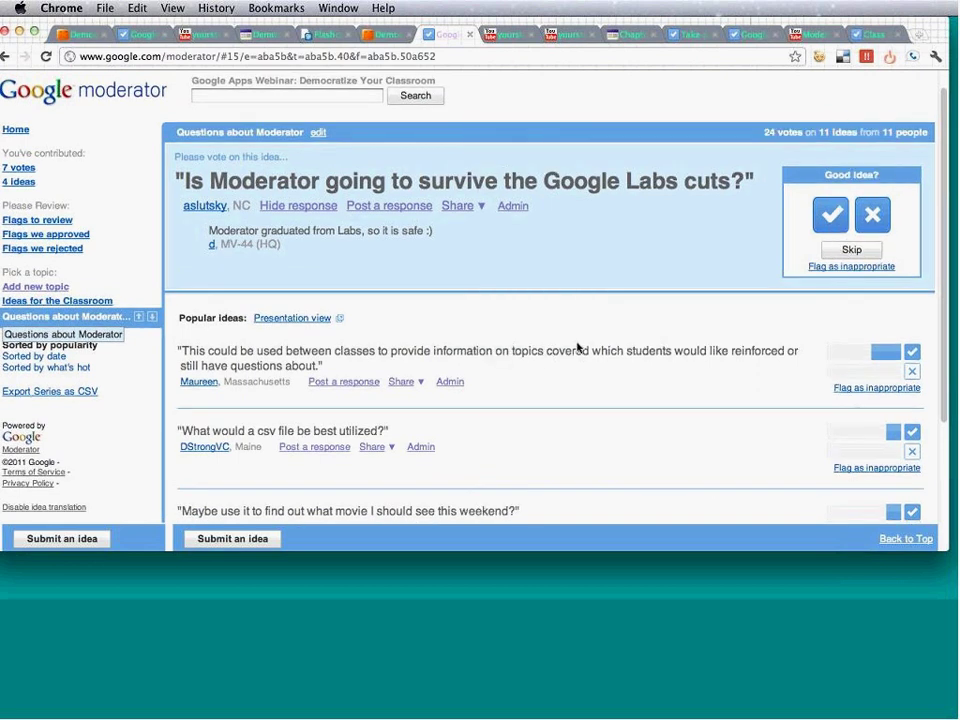
{"action": "scroll", "coordinate": [578, 347], "scroll_direction": "down", "scroll_amount": 2}
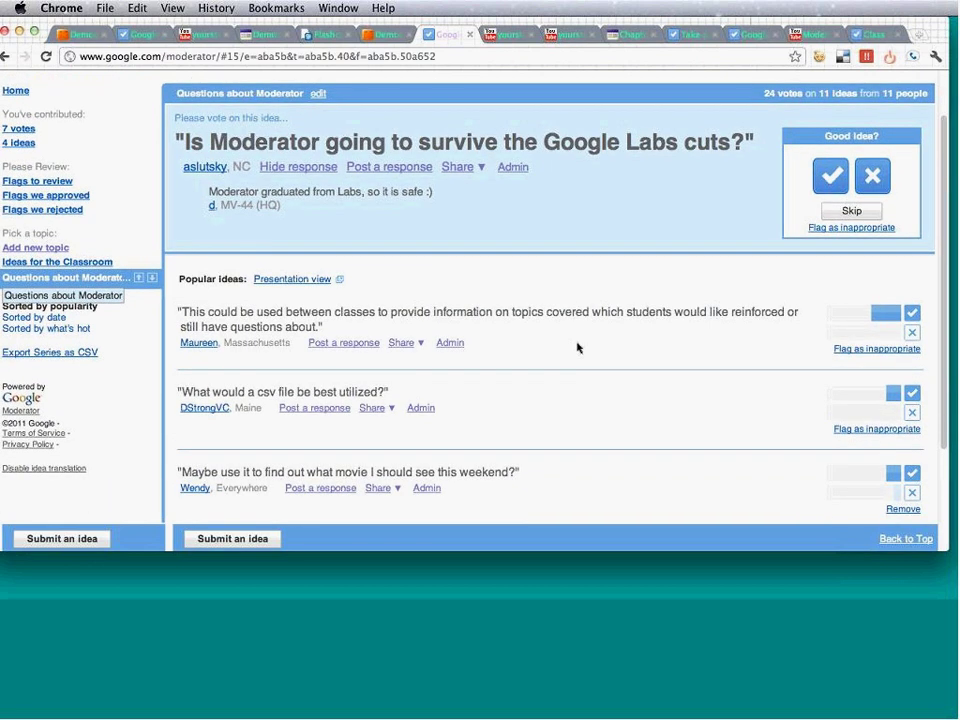
{"action": "scroll", "coordinate": [577, 347], "scroll_direction": "down", "scroll_amount": 3}
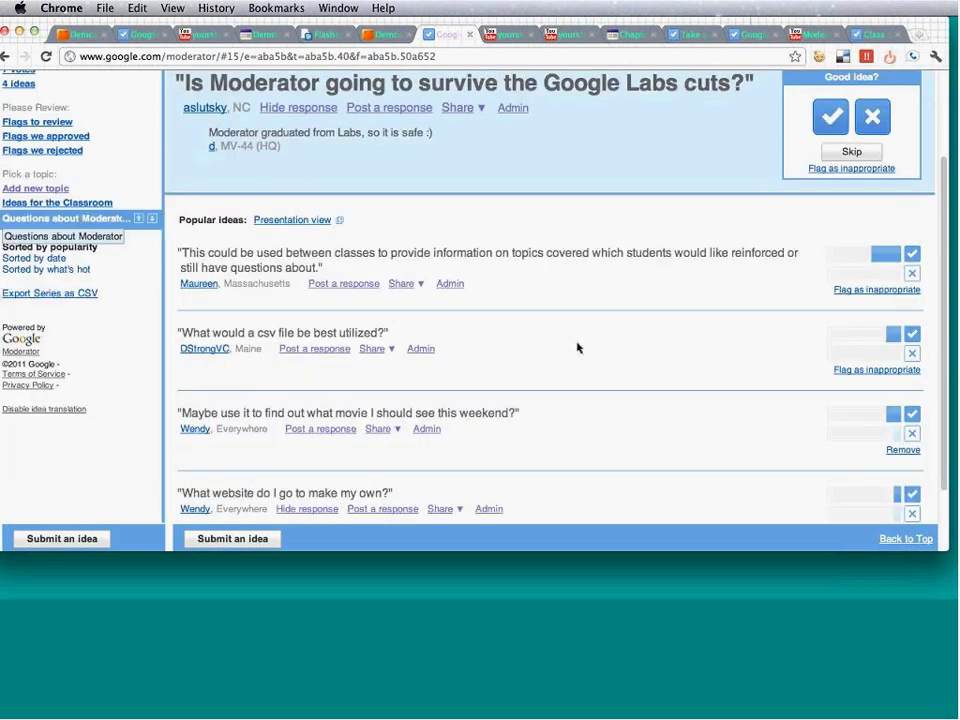
{"action": "scroll", "coordinate": [577, 347], "scroll_direction": "down", "scroll_amount": 1}
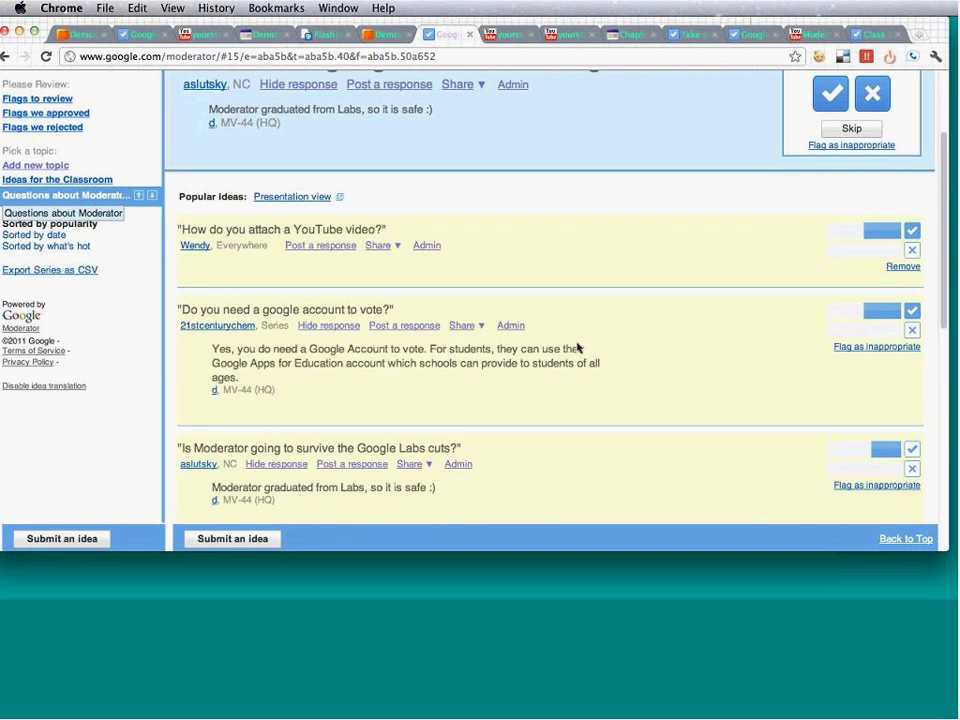
{"action": "scroll", "coordinate": [577, 347], "scroll_direction": "down", "scroll_amount": 1}
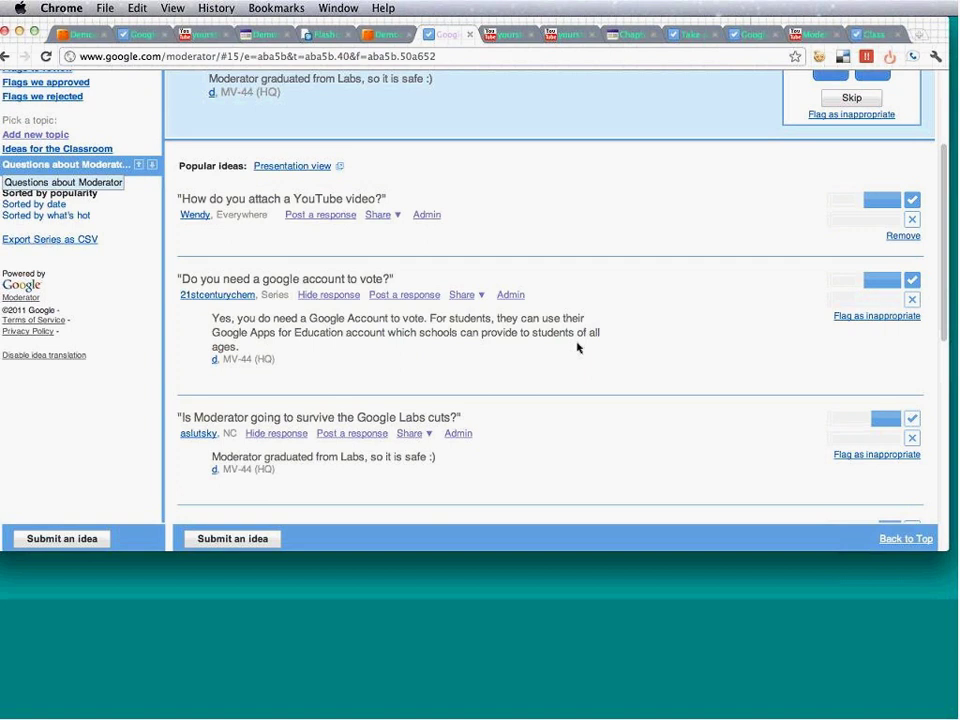
{"action": "scroll", "coordinate": [577, 347], "scroll_direction": "down", "scroll_amount": 3}
{"action": "scroll", "coordinate": [577, 347], "scroll_direction": "down", "scroll_amount": 1}
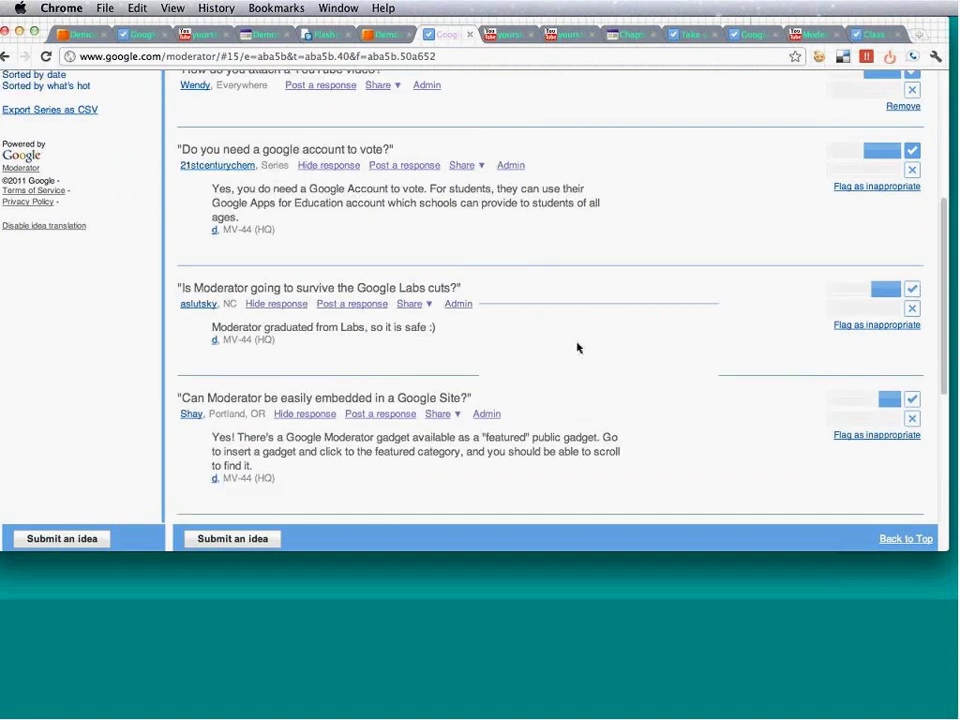
{"action": "scroll", "coordinate": [577, 347], "scroll_direction": "down", "scroll_amount": 3}
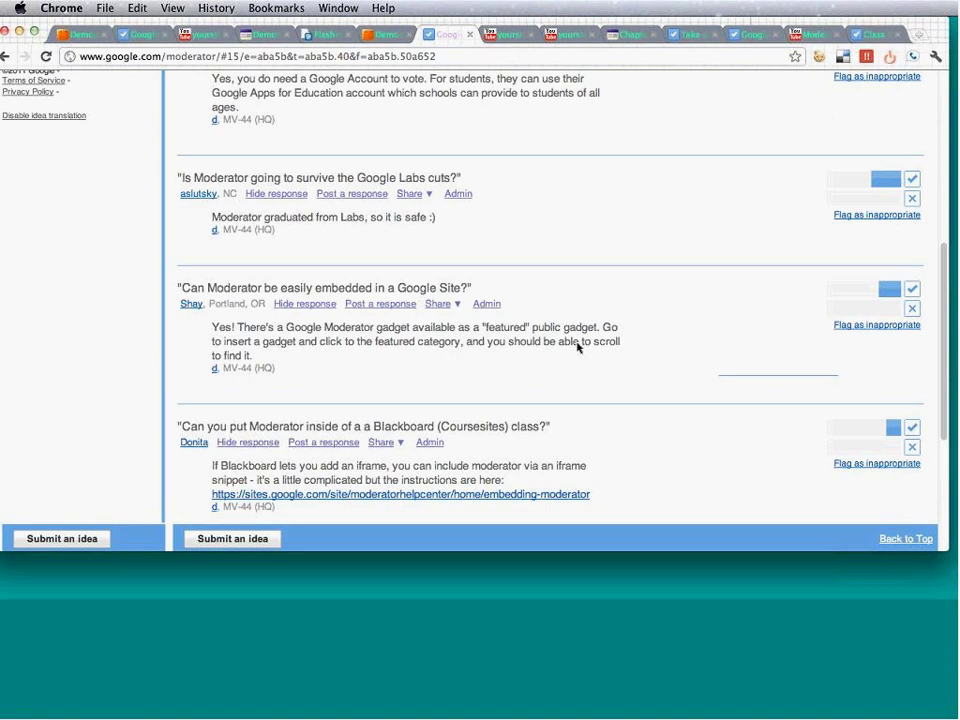
Step: Examine the remaining popular ideas in Questions about Moderator, including the between-classes suggestion and the questions on CSV files and making a series
{"action": "scroll", "coordinate": [577, 347], "scroll_direction": "up", "scroll_amount": 5}
{"action": "scroll", "coordinate": [515, 357], "scroll_direction": "down", "scroll_amount": 5}
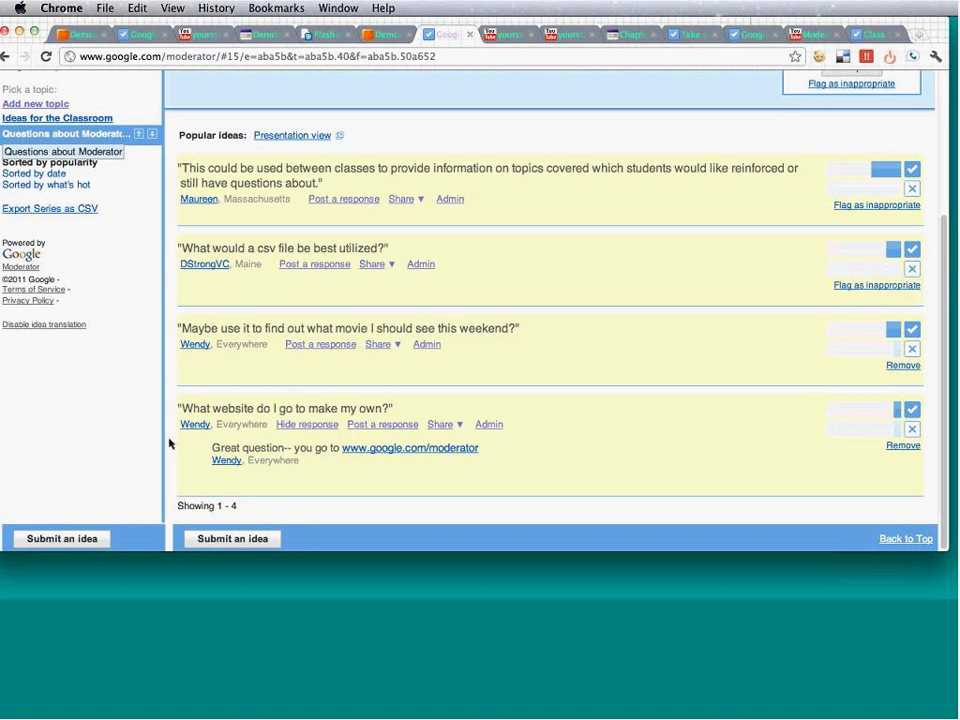
{"action": "scroll", "coordinate": [200, 392], "scroll_direction": "up", "scroll_amount": 1}
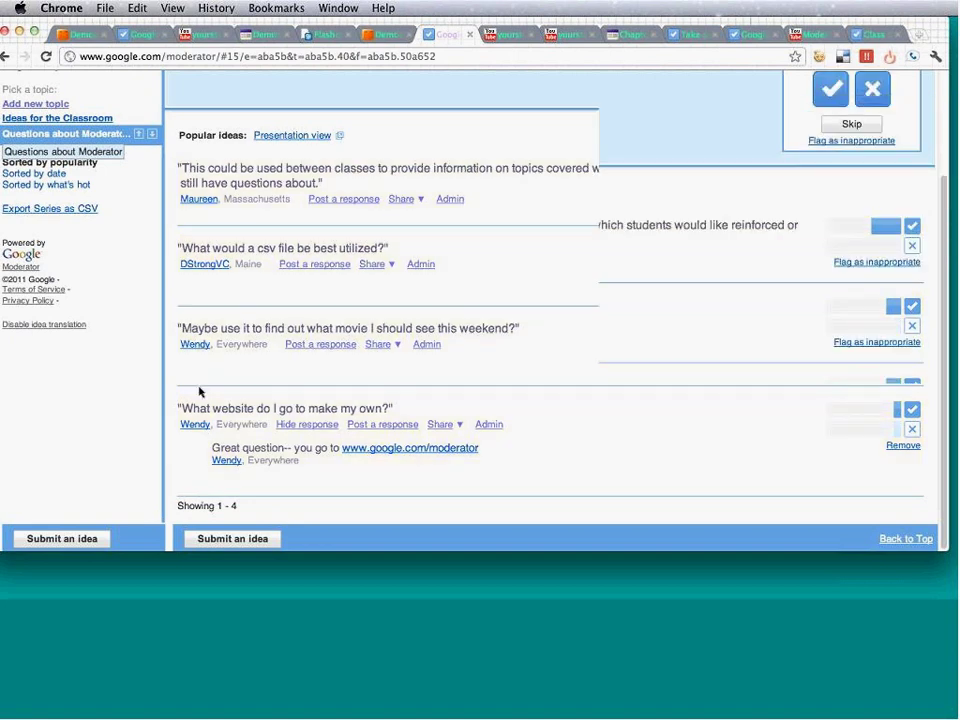
{"action": "scroll", "coordinate": [200, 392], "scroll_direction": "up", "scroll_amount": 1}
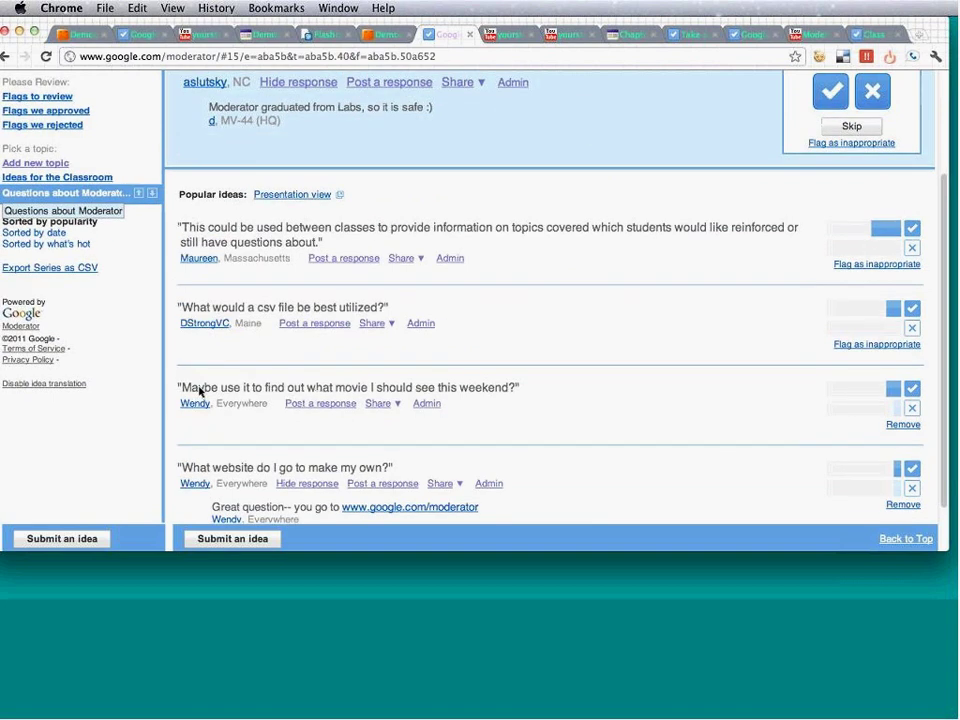
{"action": "scroll", "coordinate": [200, 392], "scroll_direction": "up", "scroll_amount": 1}
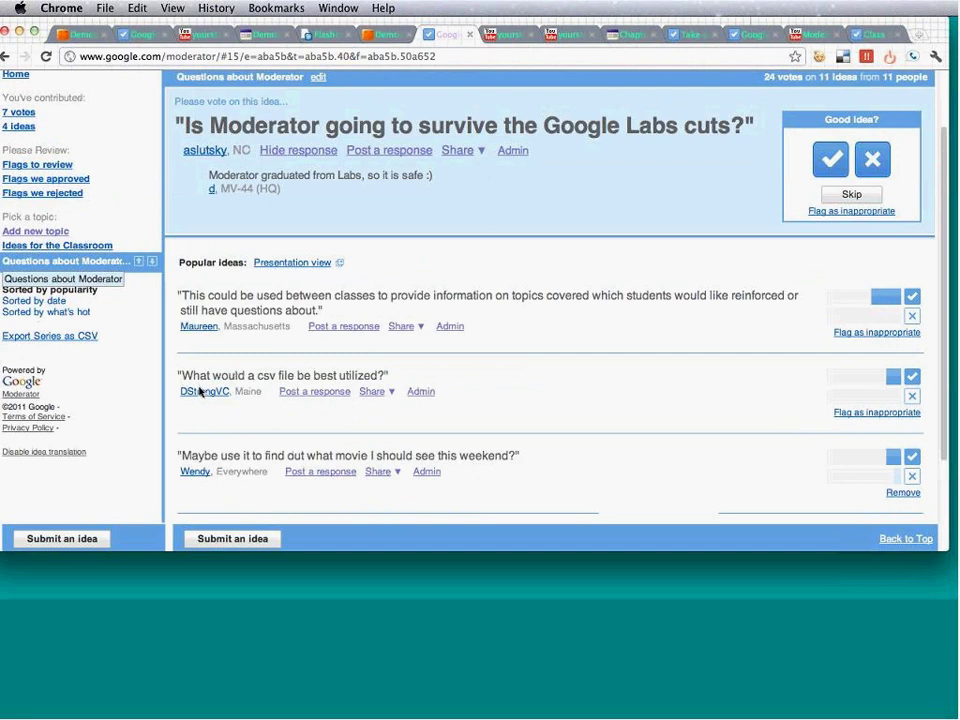
{"action": "scroll", "coordinate": [200, 392], "scroll_direction": "up", "scroll_amount": 1}
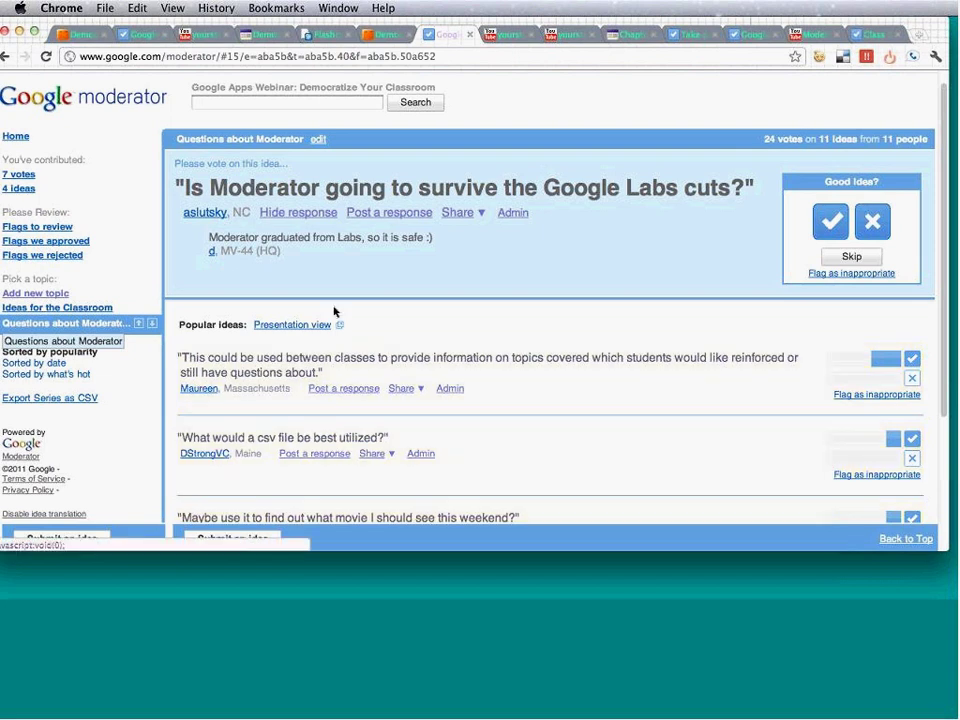
{"action": "scroll", "coordinate": [334, 312], "scroll_direction": "down", "scroll_amount": 2}
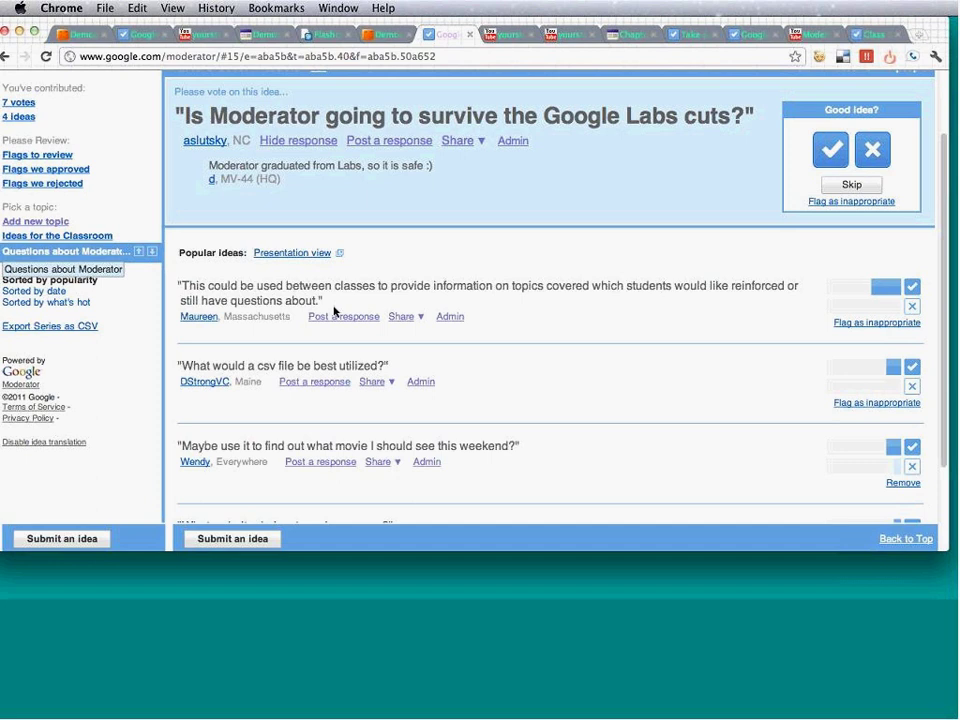
{"action": "scroll", "coordinate": [334, 312], "scroll_direction": "down", "scroll_amount": 1}
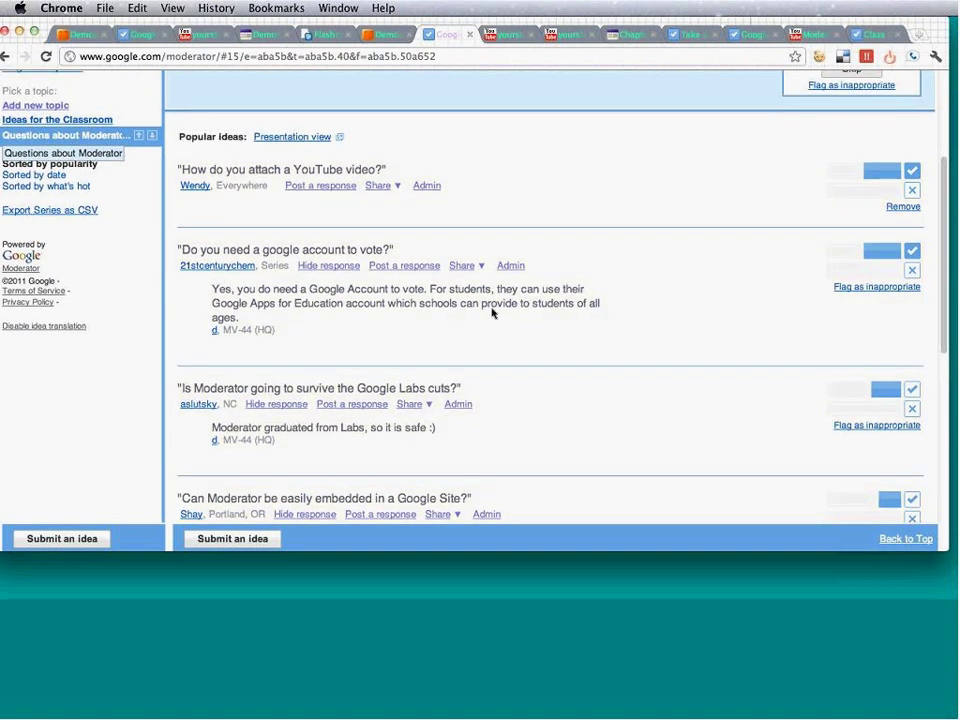
Step: Review the popular ideas from the YouTube attachment question down to the audio question, including the responses on Google Sites, Blackboard and Google Apps domains
{"action": "scroll", "coordinate": [491, 313], "scroll_direction": "up", "scroll_amount": 3}
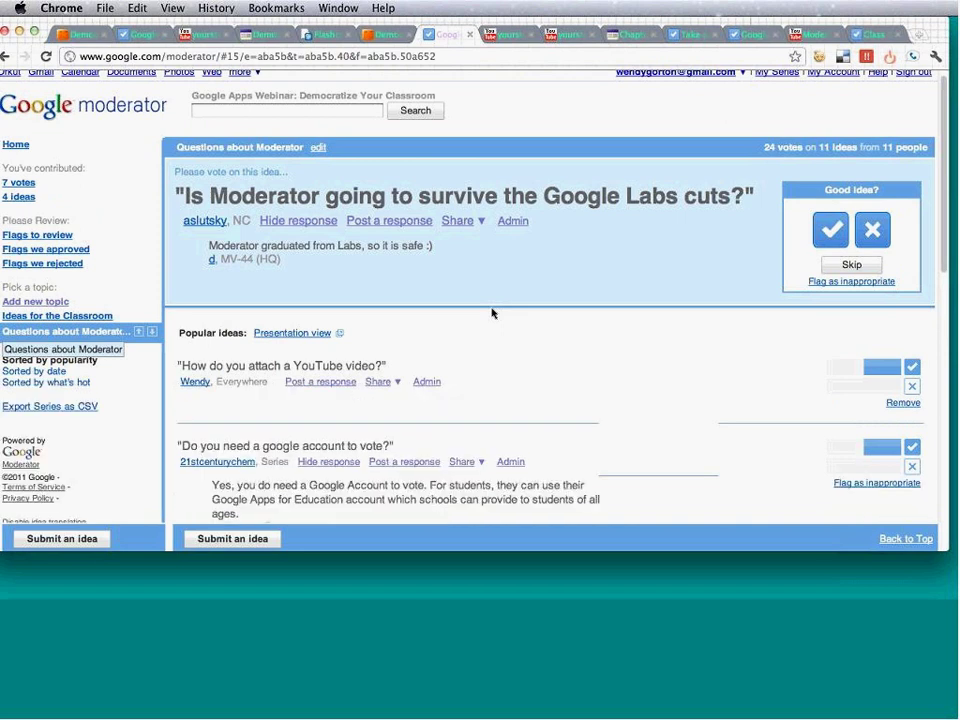
{"action": "scroll", "coordinate": [530, 308], "scroll_direction": "up", "scroll_amount": 1}
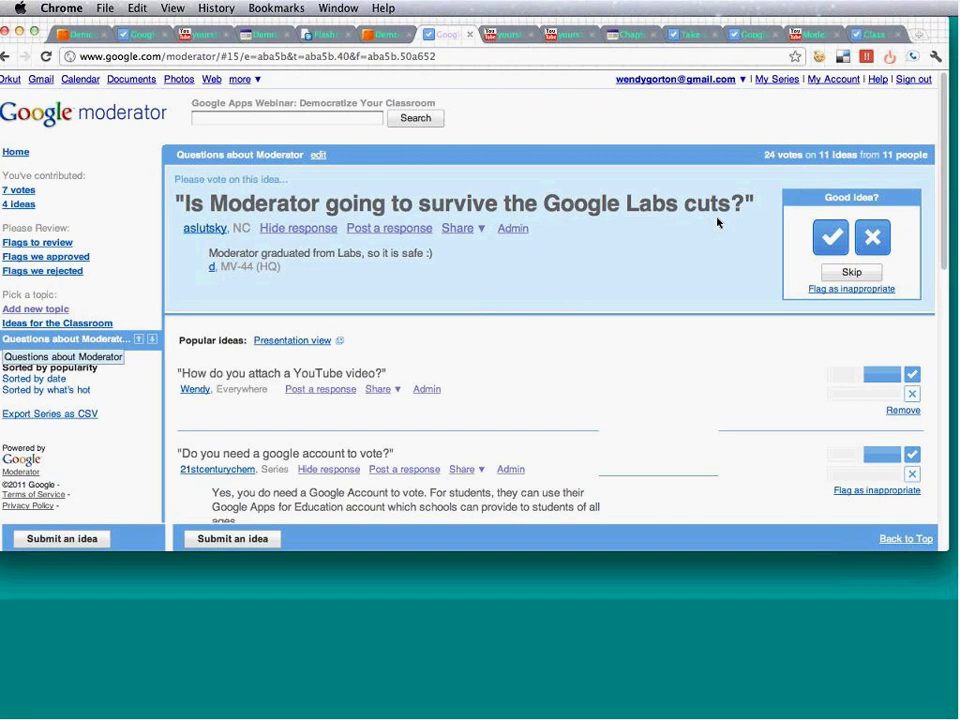
{"action": "scroll", "coordinate": [717, 222], "scroll_direction": "down", "scroll_amount": 1}
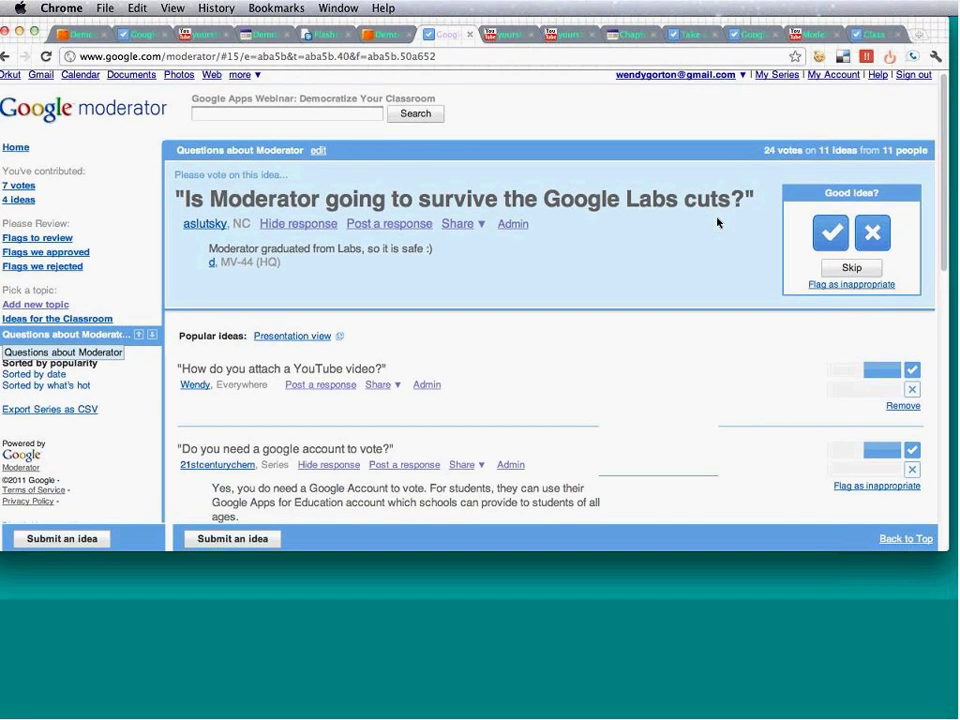
{"action": "scroll", "coordinate": [717, 222], "scroll_direction": "down", "scroll_amount": 3}
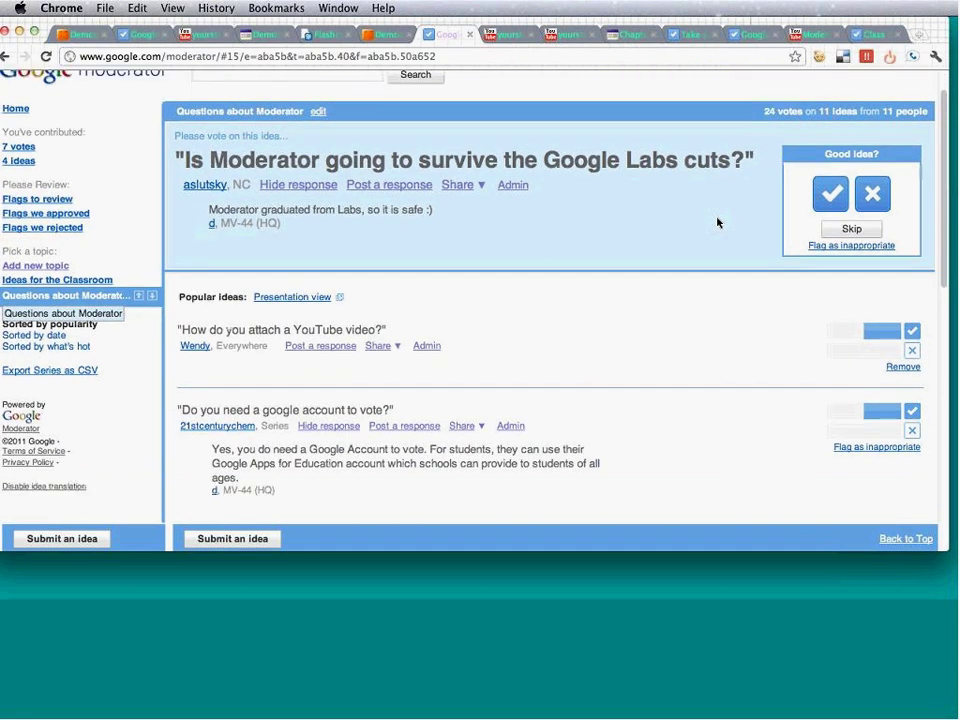
{"action": "scroll", "coordinate": [717, 222], "scroll_direction": "down", "scroll_amount": 6}
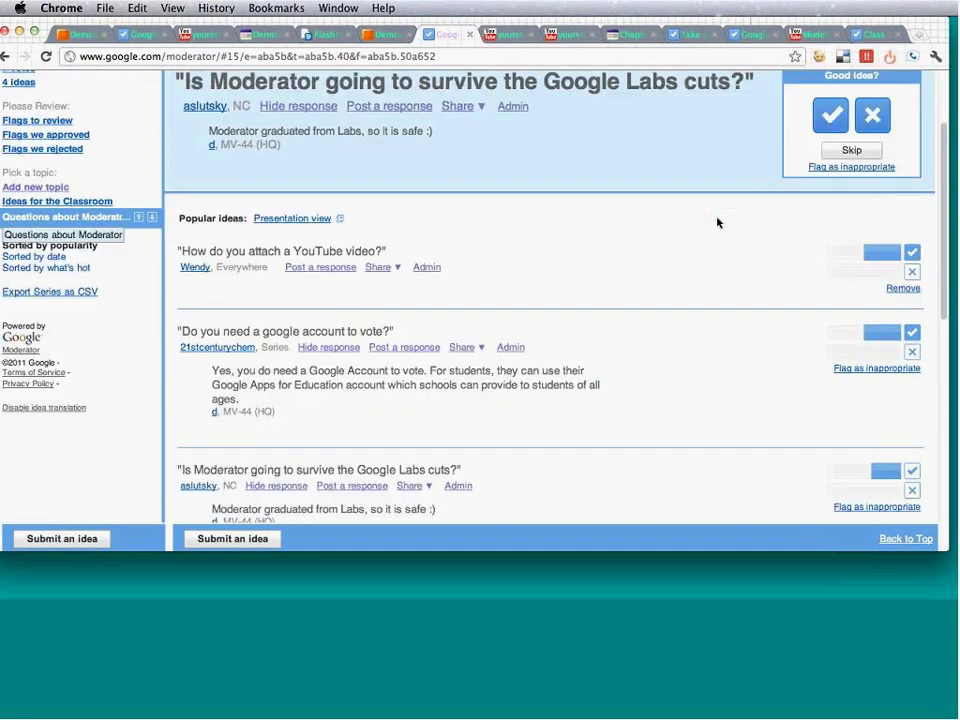
{"action": "scroll", "coordinate": [717, 222], "scroll_direction": "down", "scroll_amount": 5}
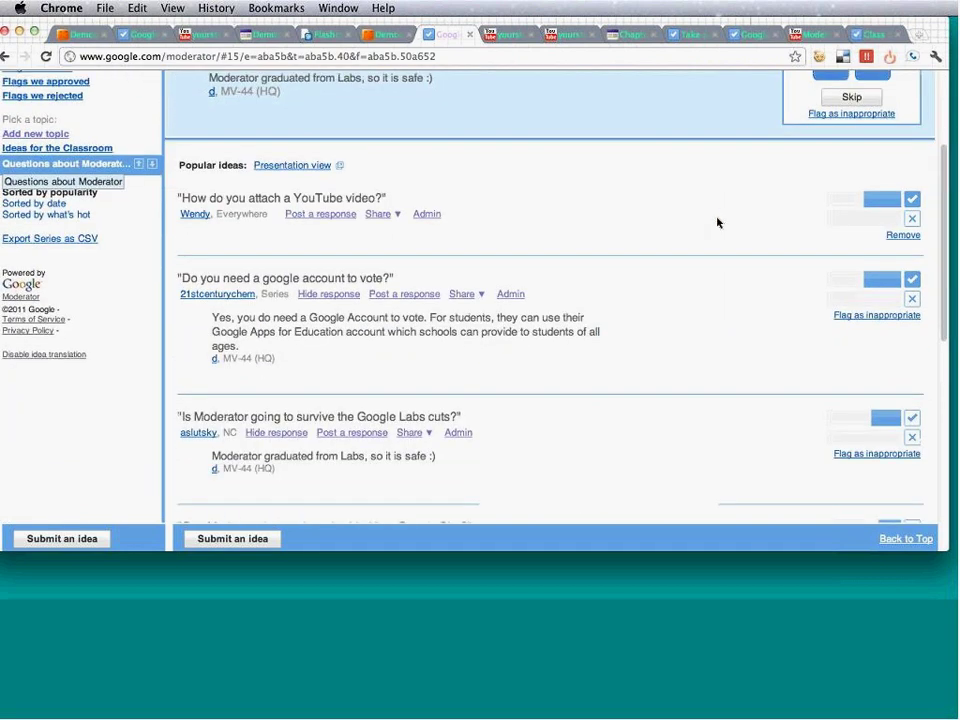
{"action": "scroll", "coordinate": [717, 222], "scroll_direction": "down", "scroll_amount": 15}
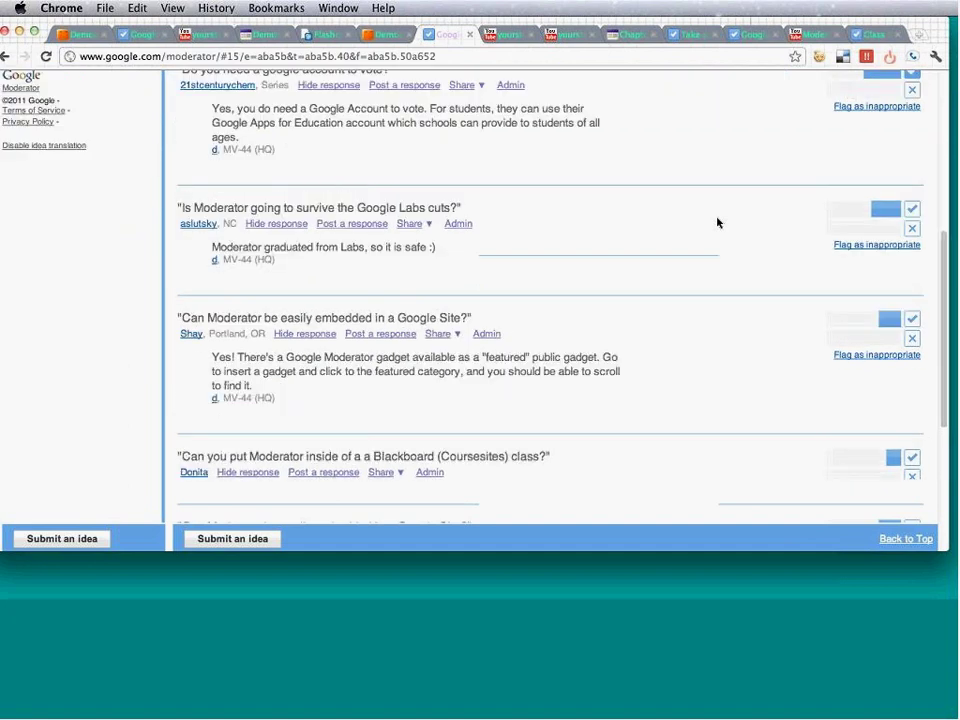
{"action": "scroll", "coordinate": [617, 283], "scroll_direction": "down", "scroll_amount": 3}
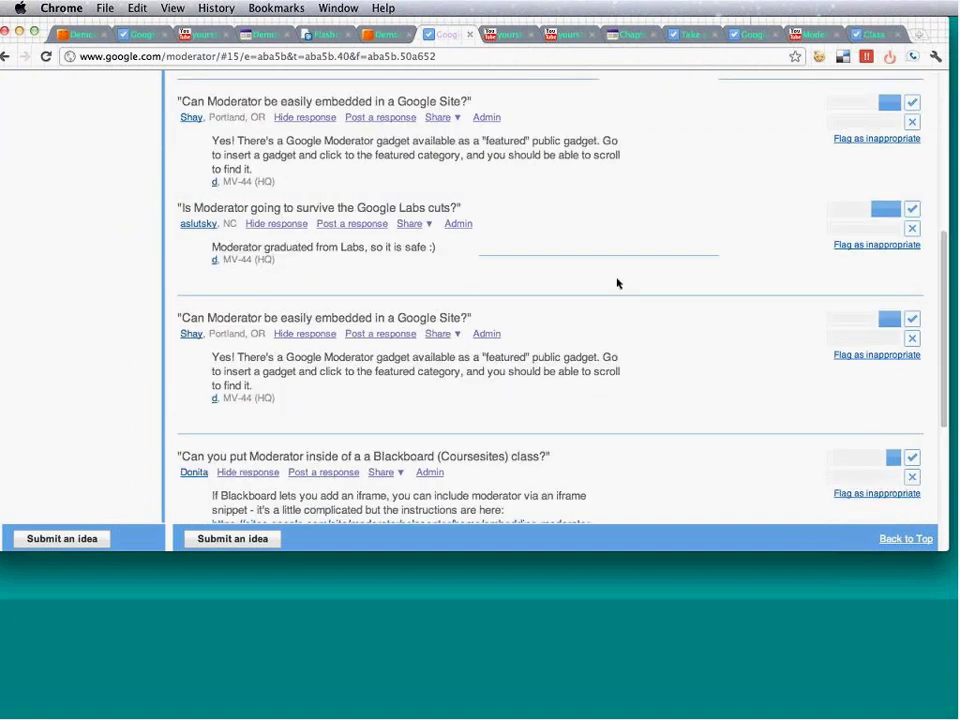
{"action": "scroll", "coordinate": [617, 283], "scroll_direction": "down", "scroll_amount": 3}
{"action": "scroll", "coordinate": [617, 283], "scroll_direction": "down", "scroll_amount": 1}
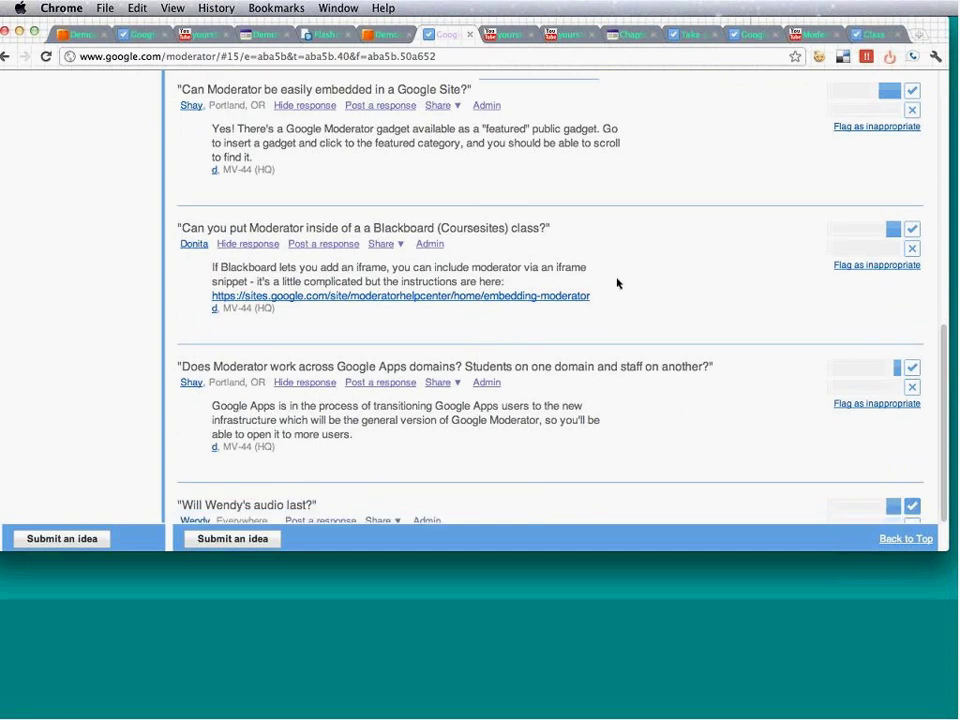
{"action": "scroll", "coordinate": [617, 283], "scroll_direction": "down", "scroll_amount": 2}
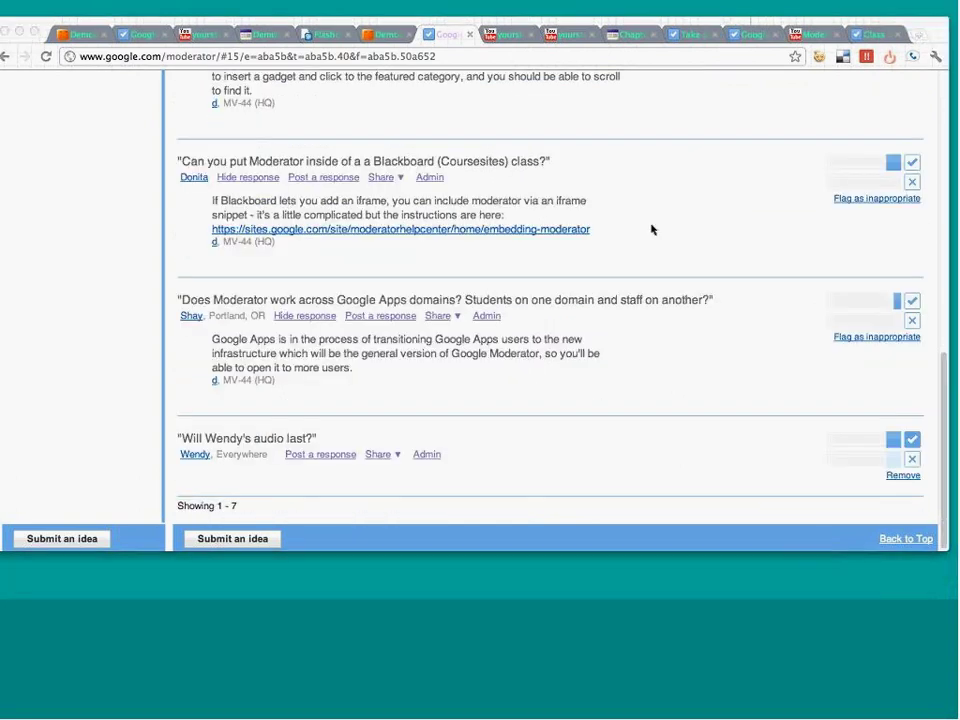
Step: Export the webinar series as CSV and open the downloaded moderator-aba5b.zip archive
{"action": "scroll", "coordinate": [651, 229], "scroll_direction": "up", "scroll_amount": 10}
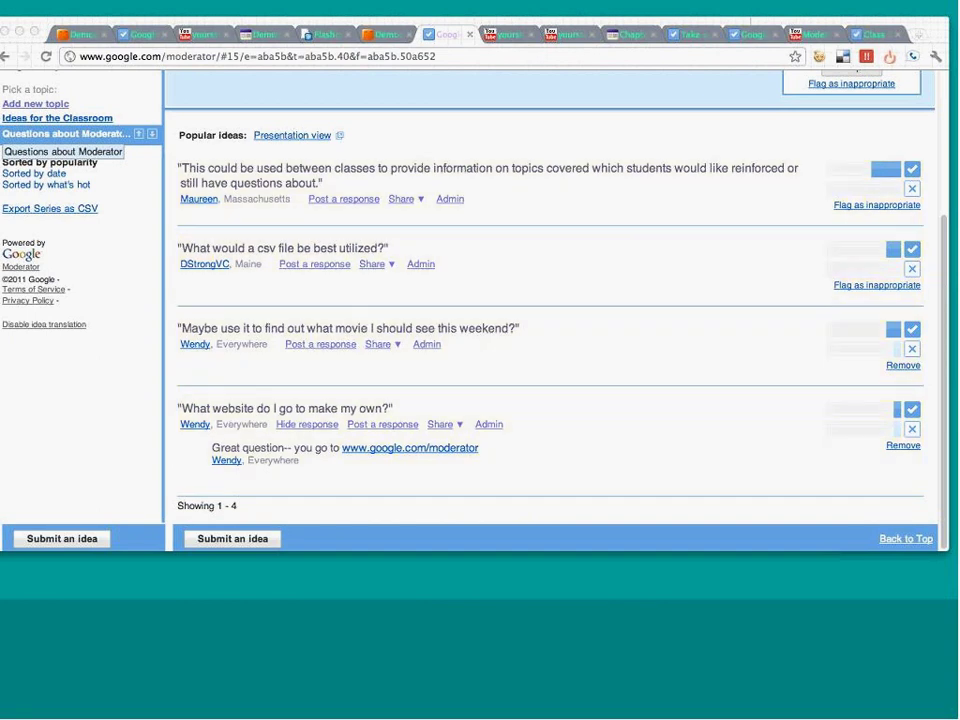
{"action": "left_click", "coordinate": [51, 210]}
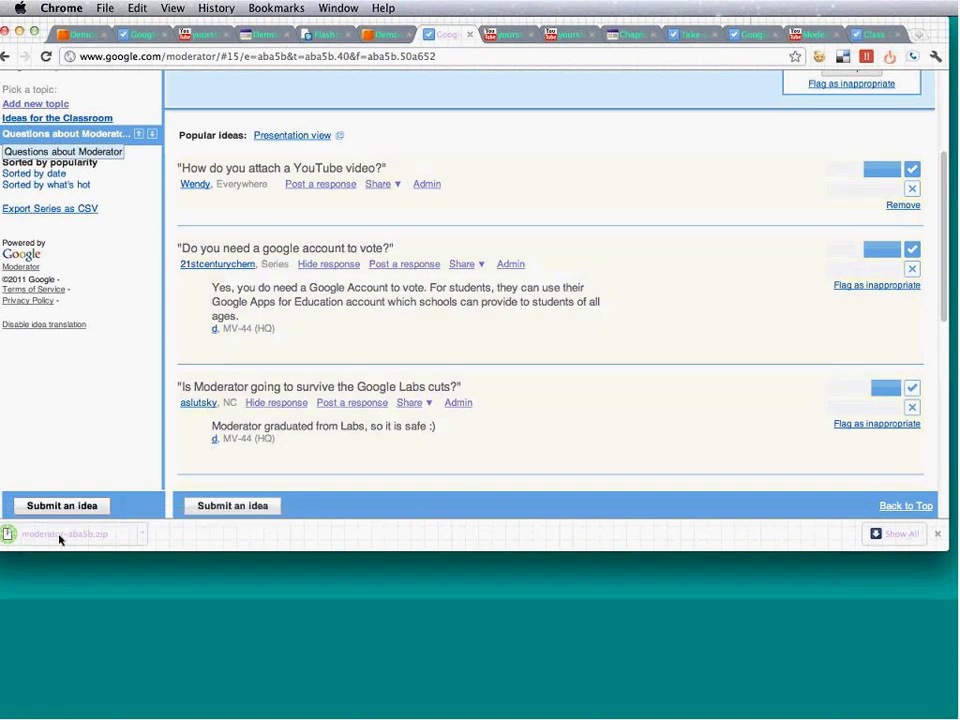
{"action": "left_click", "coordinate": [60, 533]}
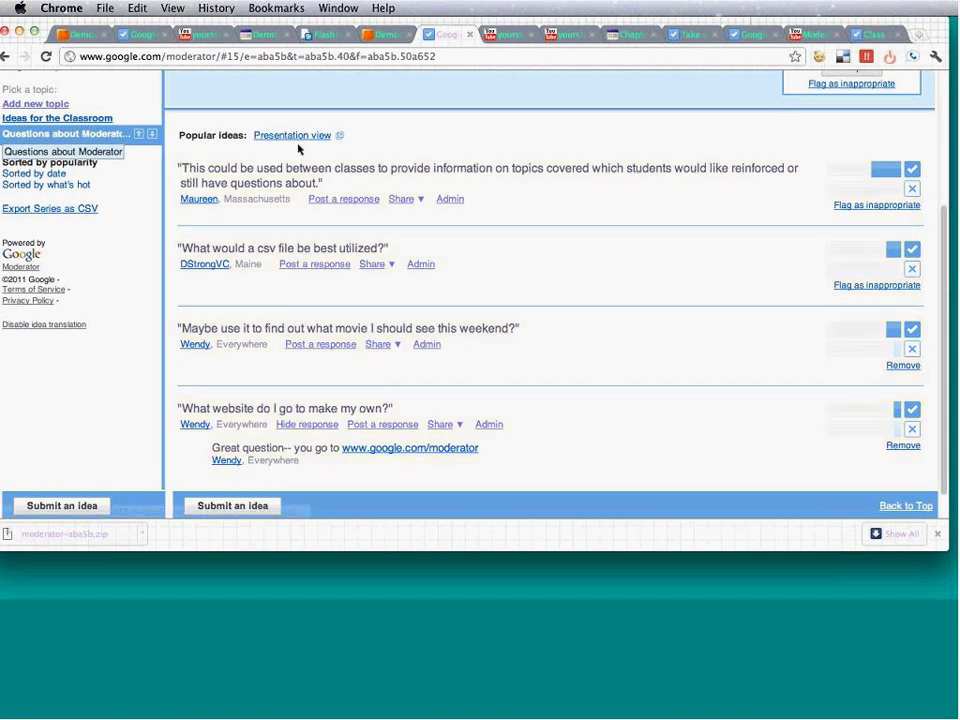
{"action": "scroll", "coordinate": [298, 148], "scroll_direction": "up", "scroll_amount": 2}
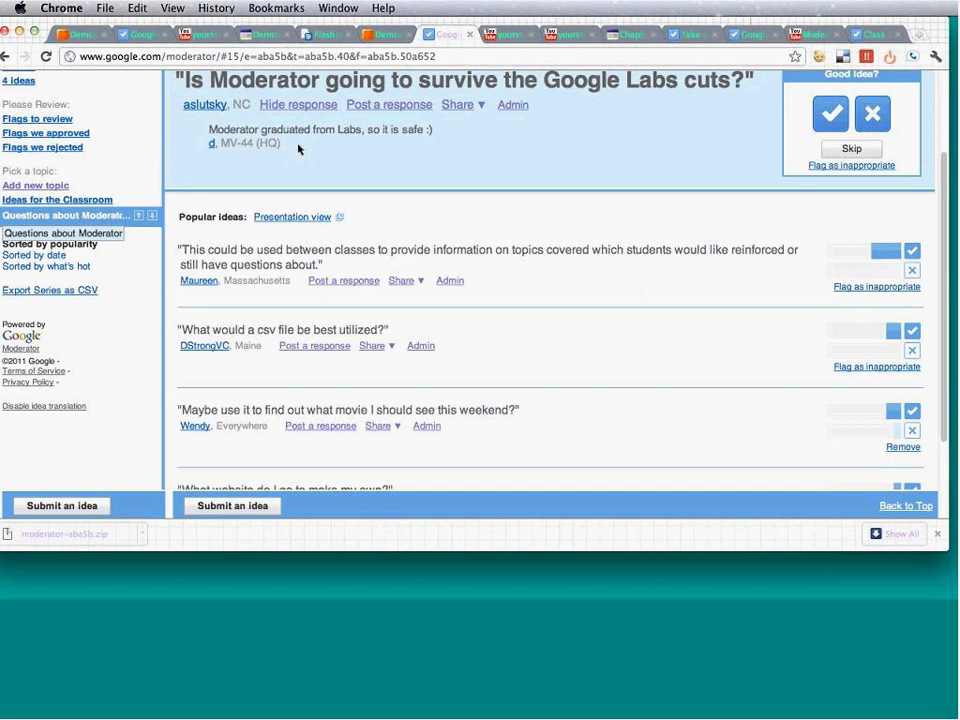
{"action": "scroll", "coordinate": [298, 148], "scroll_direction": "up", "scroll_amount": 1}
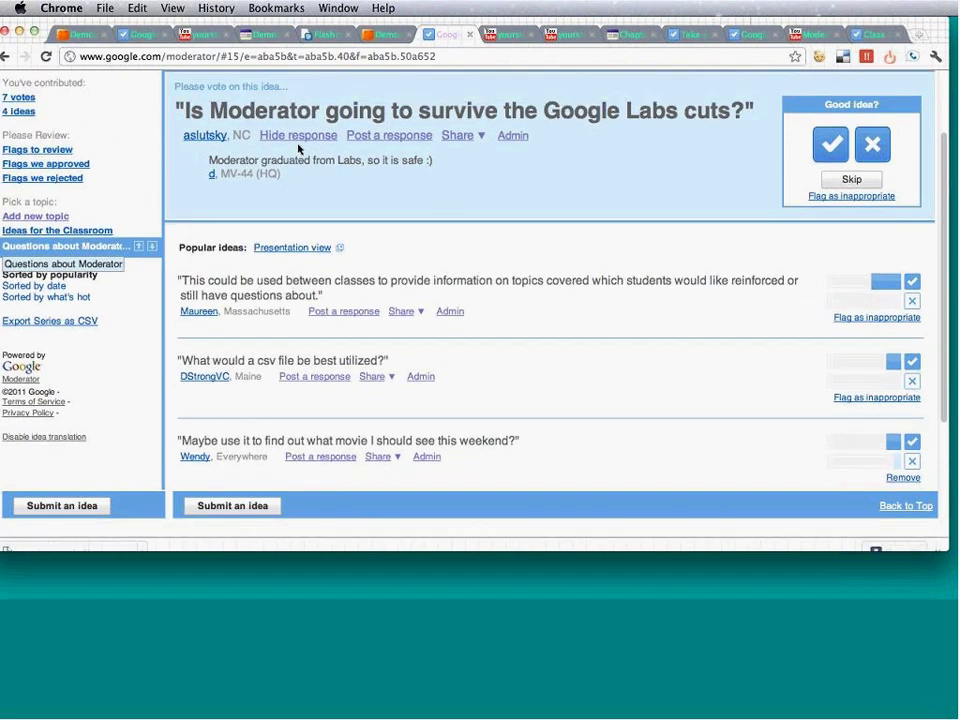
{"action": "scroll", "coordinate": [298, 148], "scroll_direction": "up", "scroll_amount": 1}
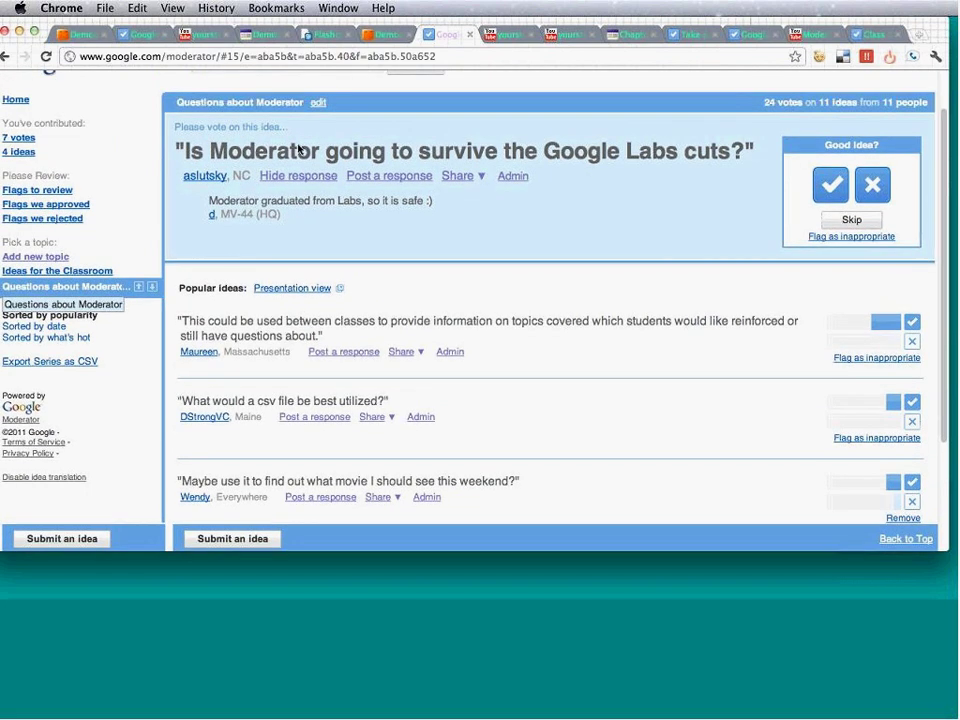
{"action": "scroll", "coordinate": [298, 148], "scroll_direction": "up", "scroll_amount": 1}
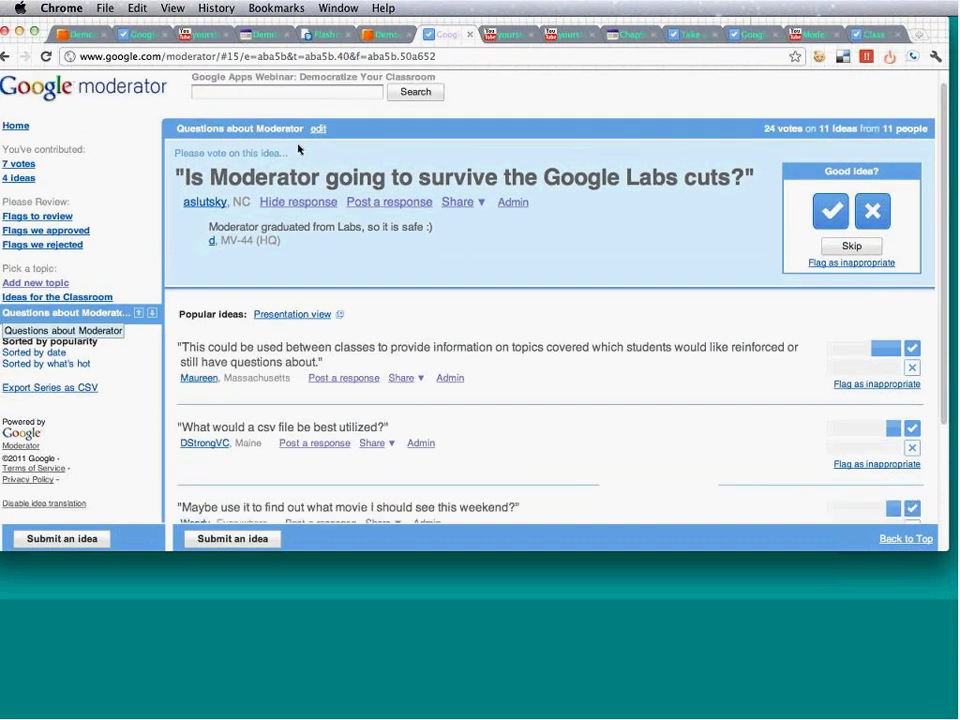